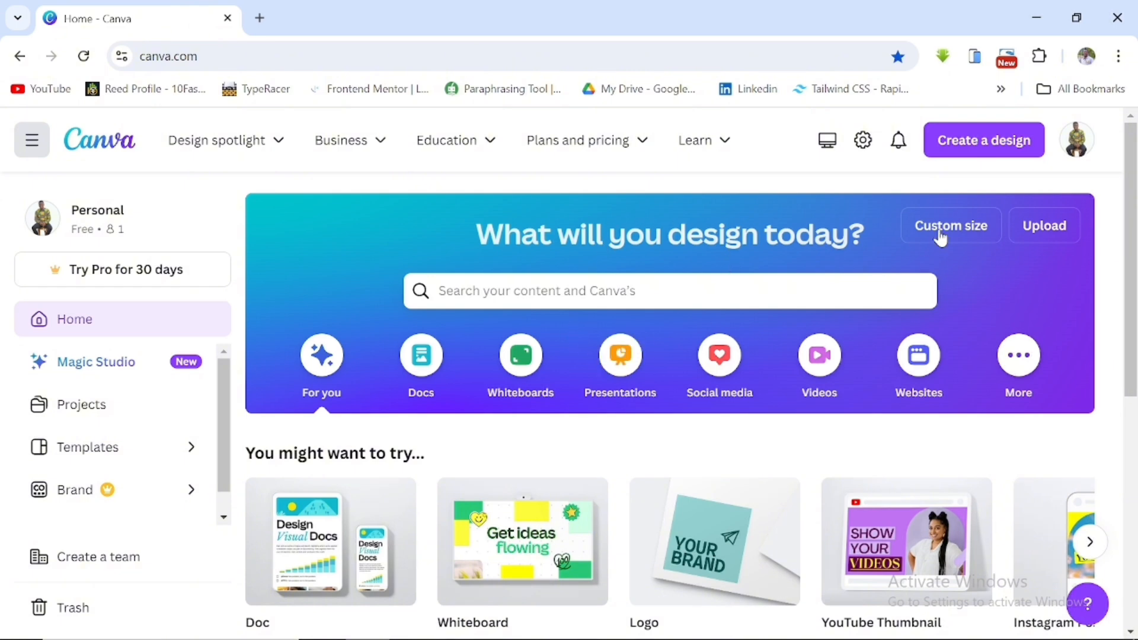
Create a new YouTube Thumbnail design and fill its blank page with the default solid light green.
left_click(996, 152)
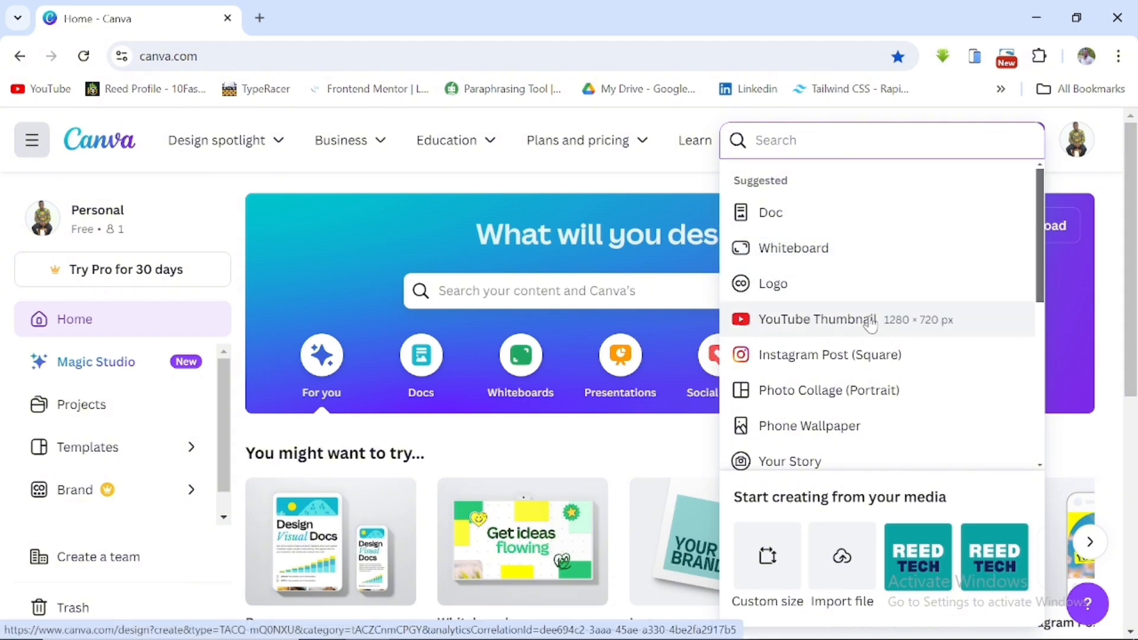
left_click(871, 322)
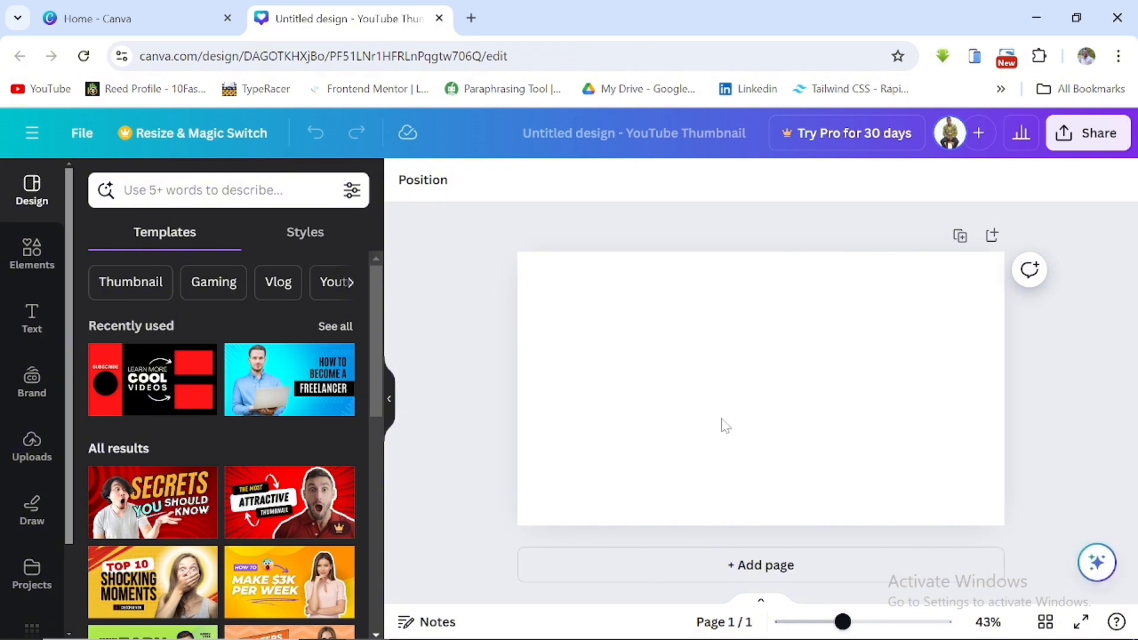
left_click(747, 335)
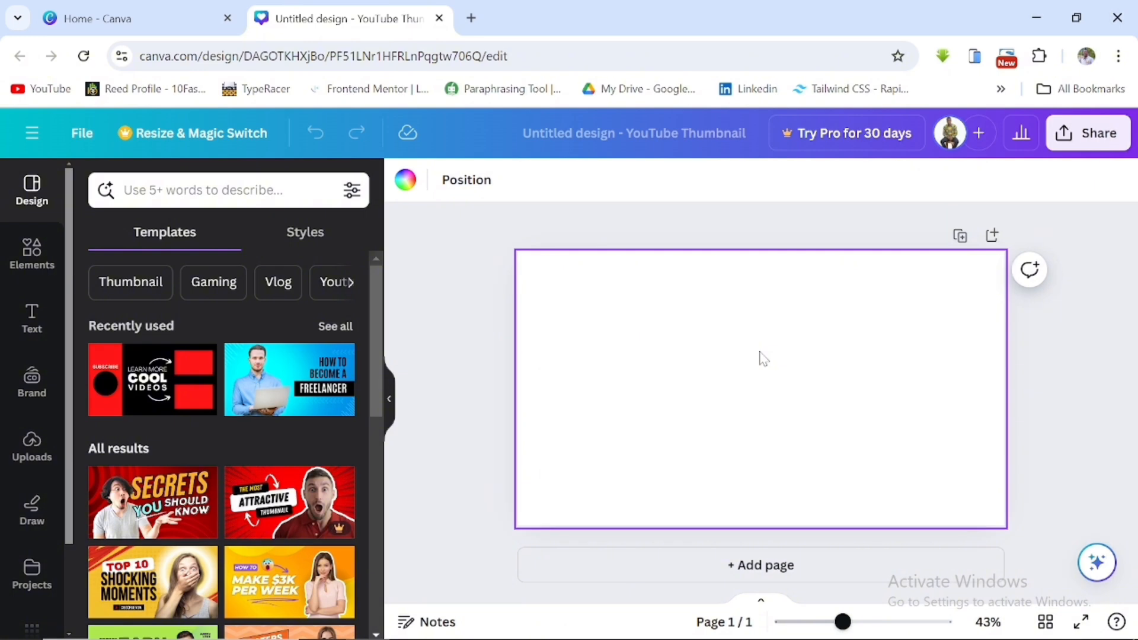
left_click(407, 181)
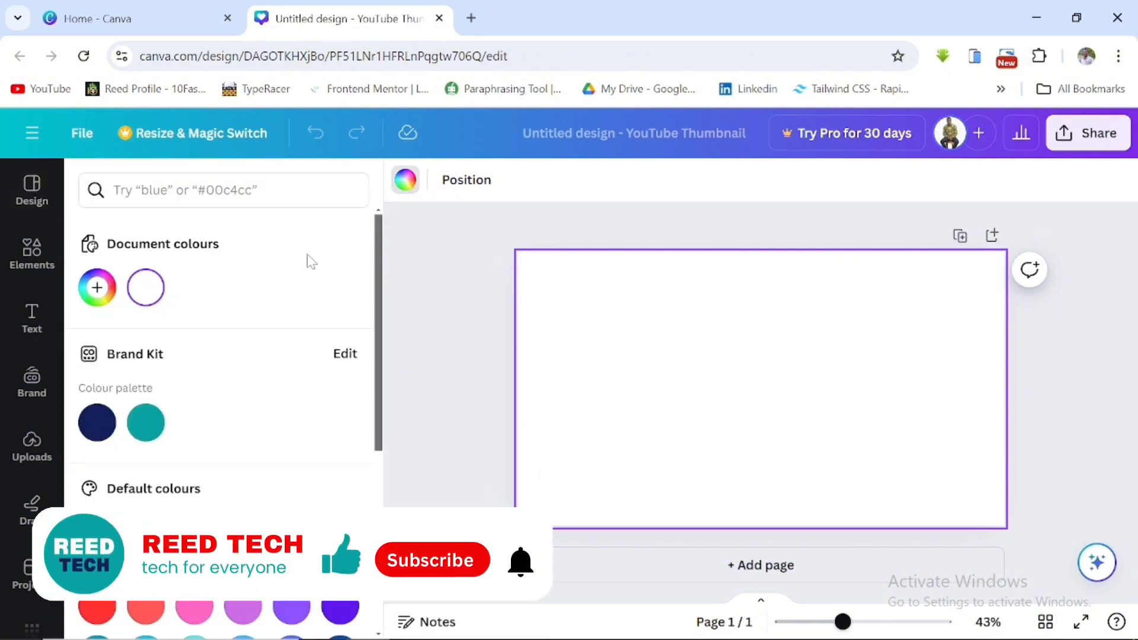
scroll(266, 425, "down", 4)
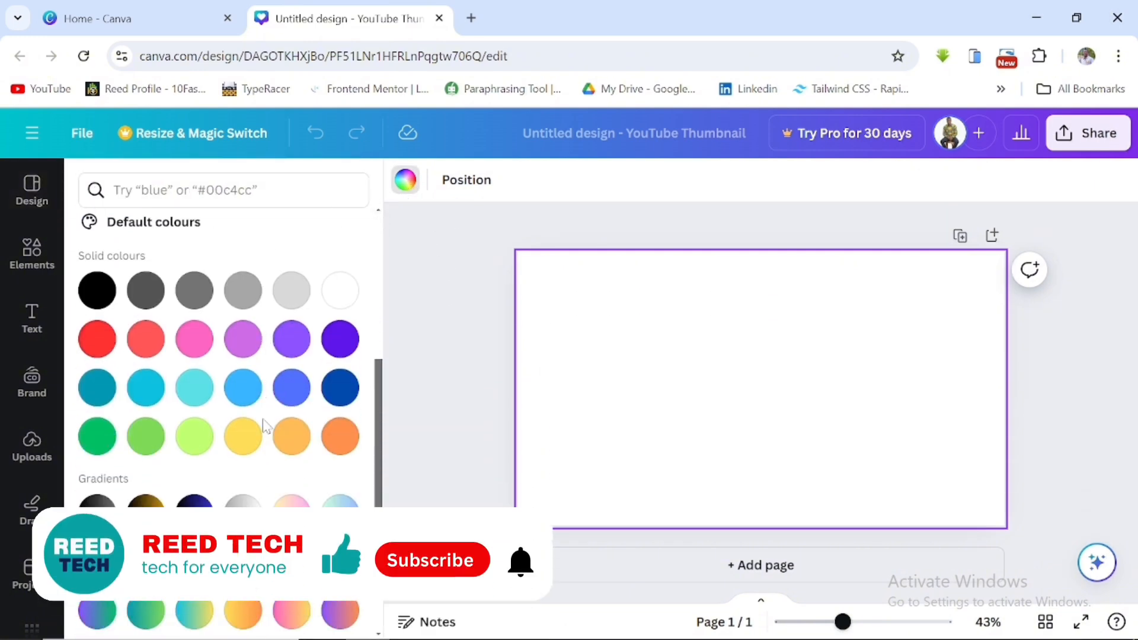
left_click(144, 445)
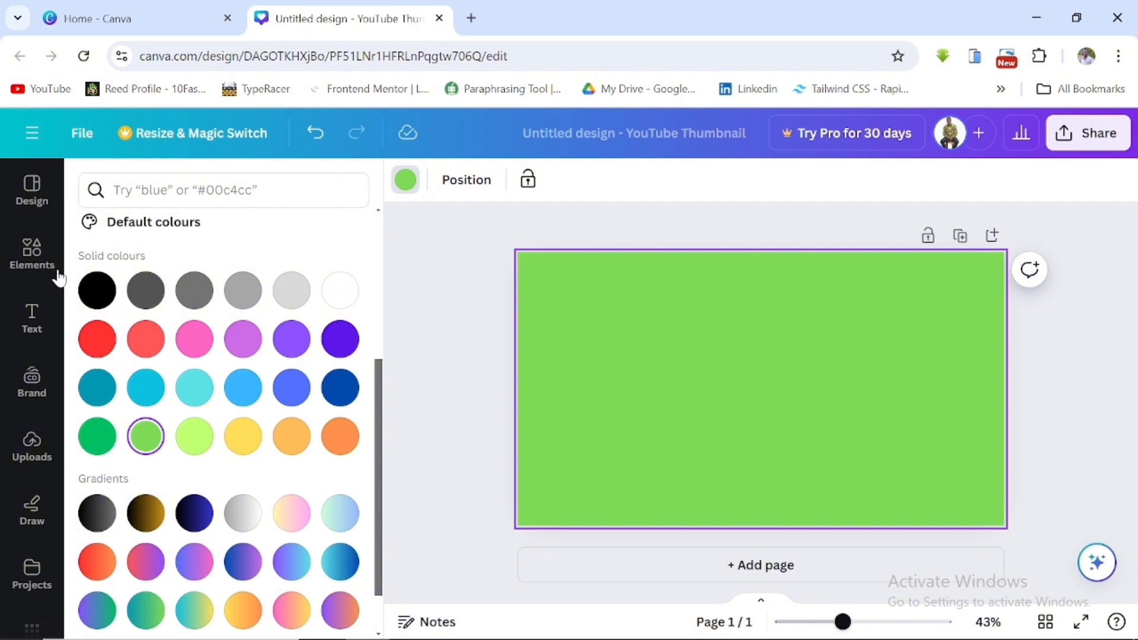
Add a rounded square shape to the green page and stretch it into a long, thin horizontal bar.
left_click(29, 259)
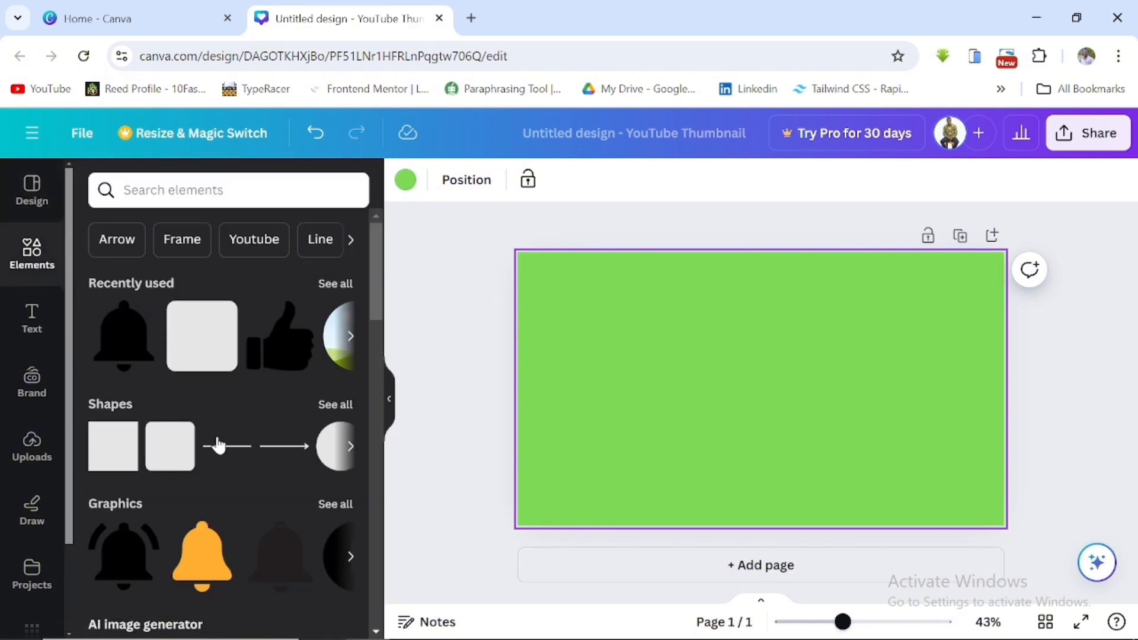
left_click(163, 454)
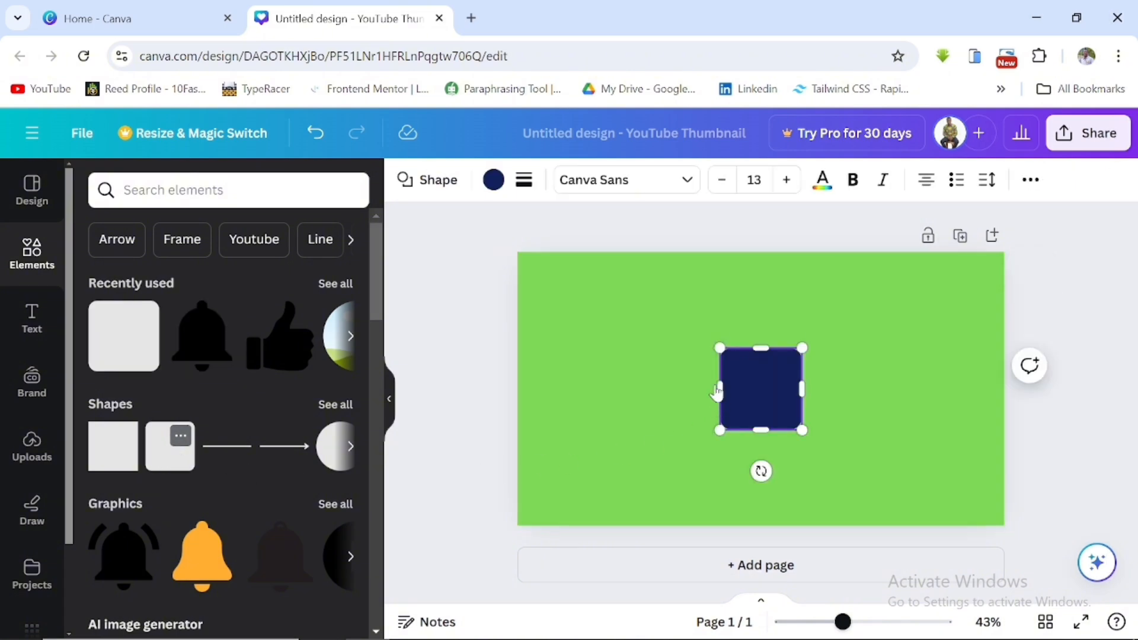
left_click_drag(721, 390, 555, 389)
left_click_drag(801, 388, 942, 389)
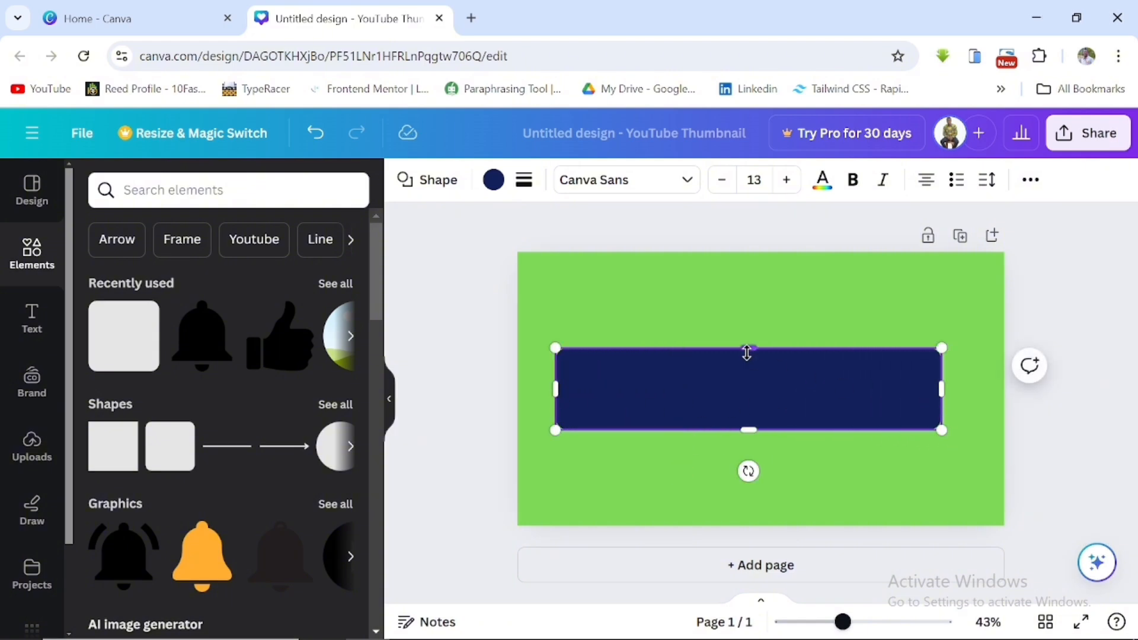
left_click_drag(749, 349, 749, 377)
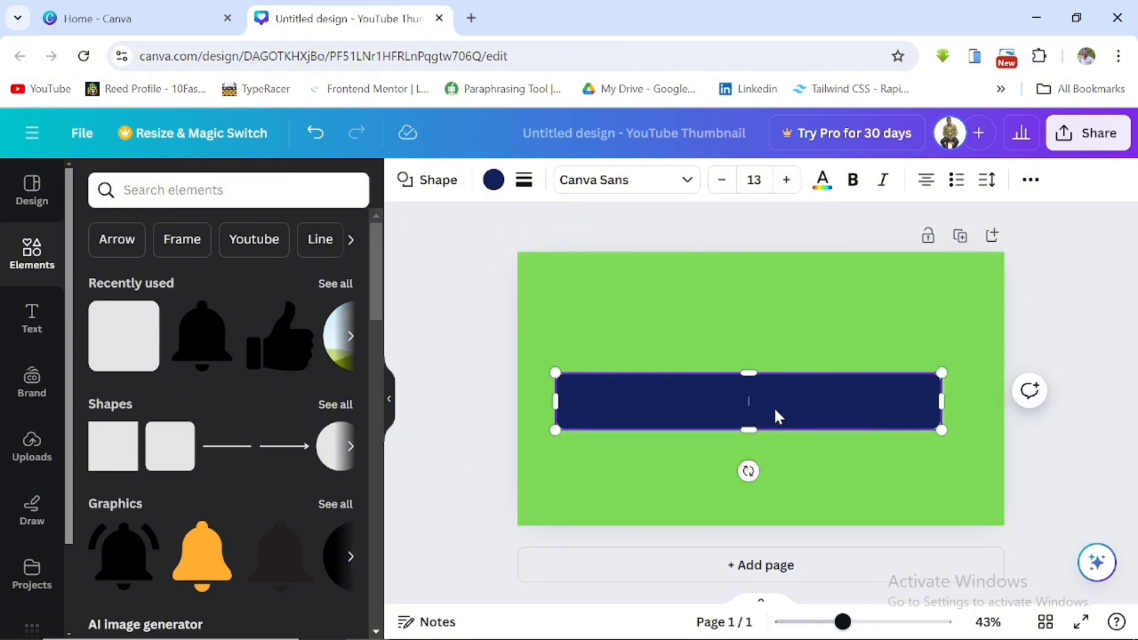
left_click(779, 454)
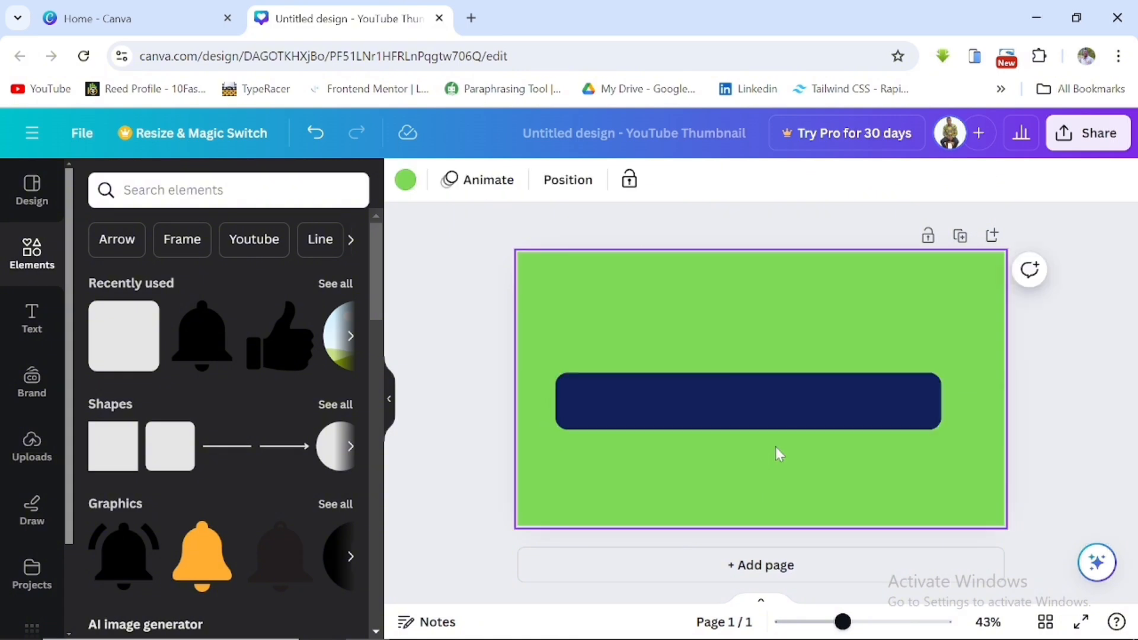
Centre the bar horizontally near the page's lower edge and recolour it white.
left_click(776, 408)
left_click_drag(765, 407, 782, 468)
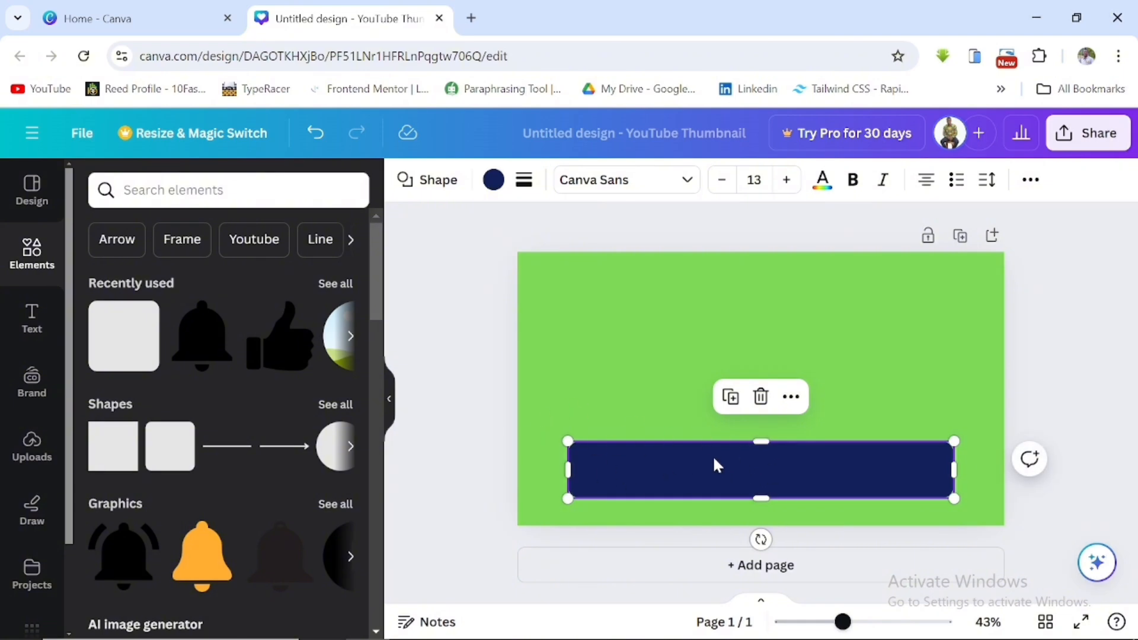
left_click(493, 181)
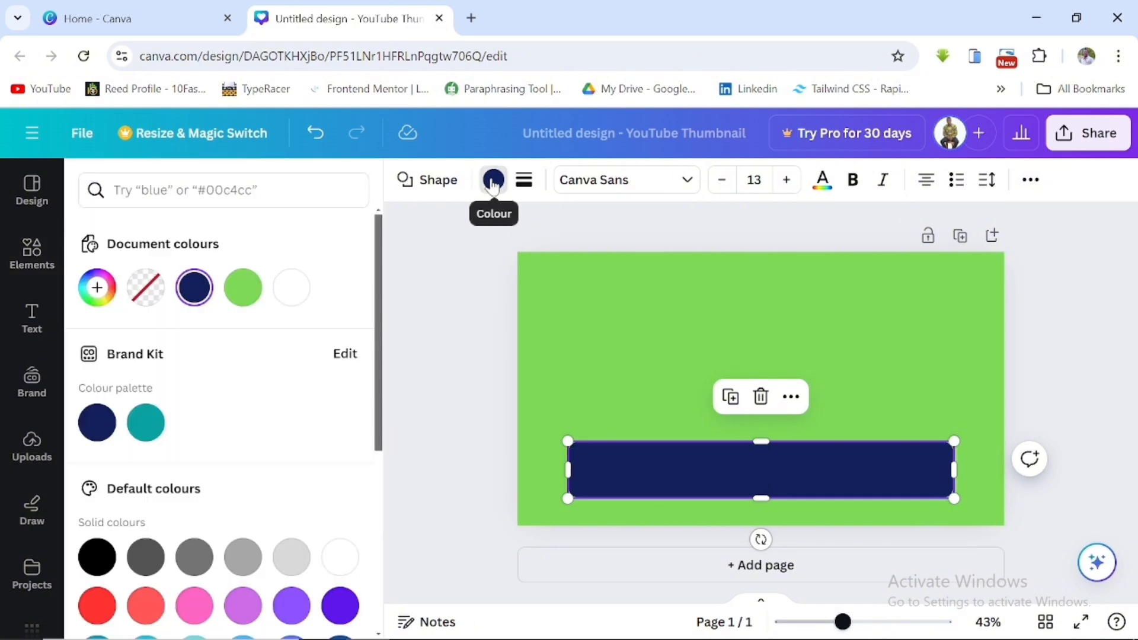
left_click(294, 289)
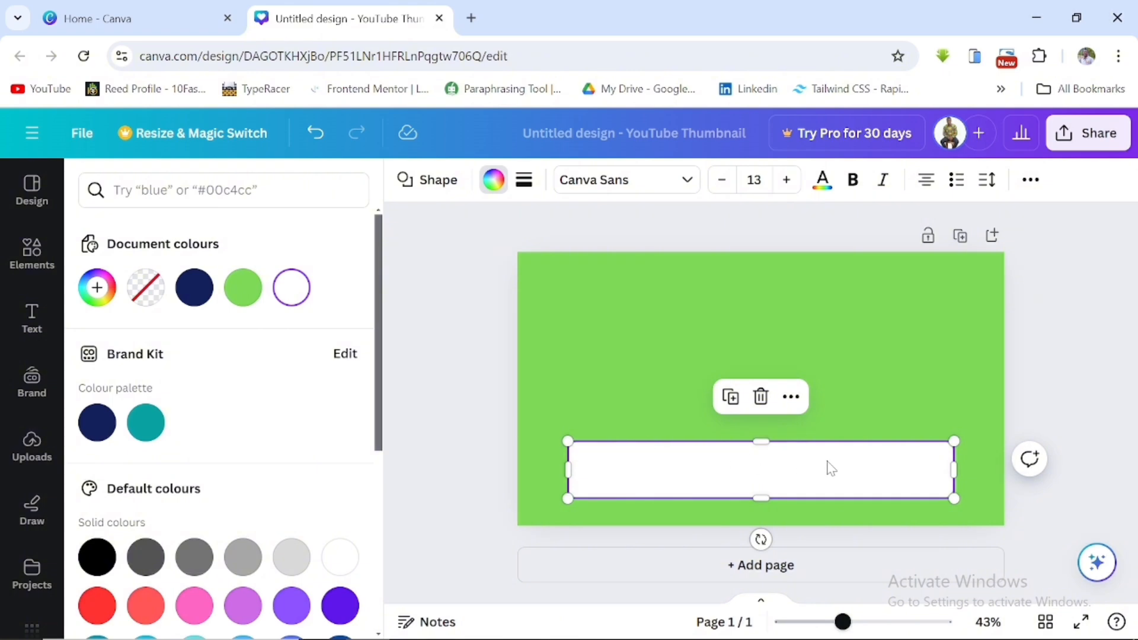
left_click(638, 396)
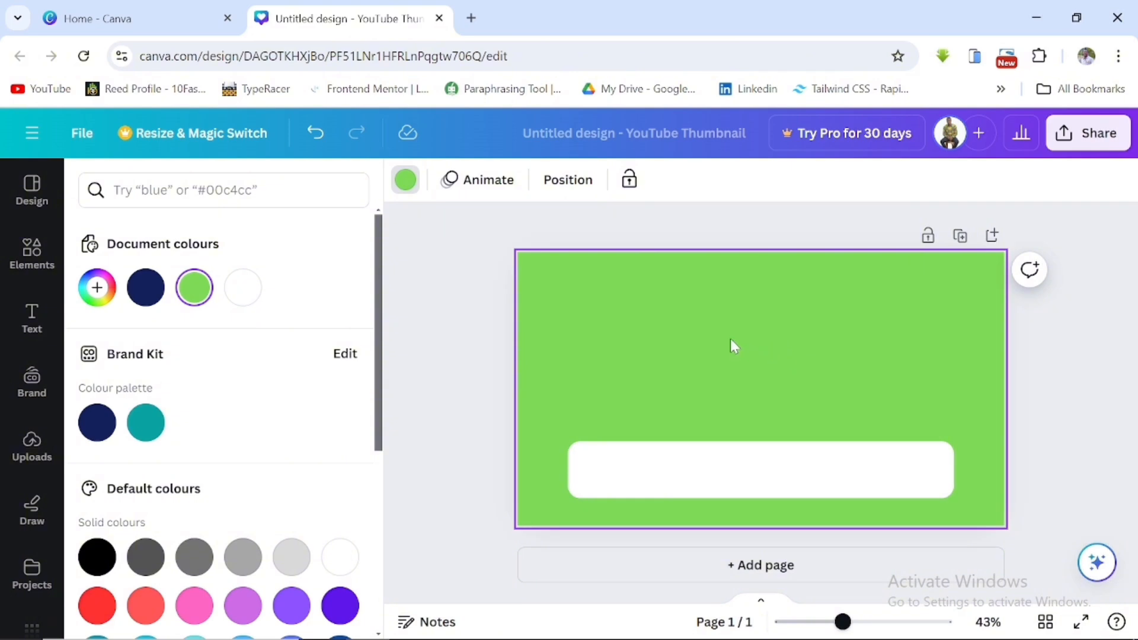
Find the frames among the elements and add a circular frame to the page.
left_click(32, 257)
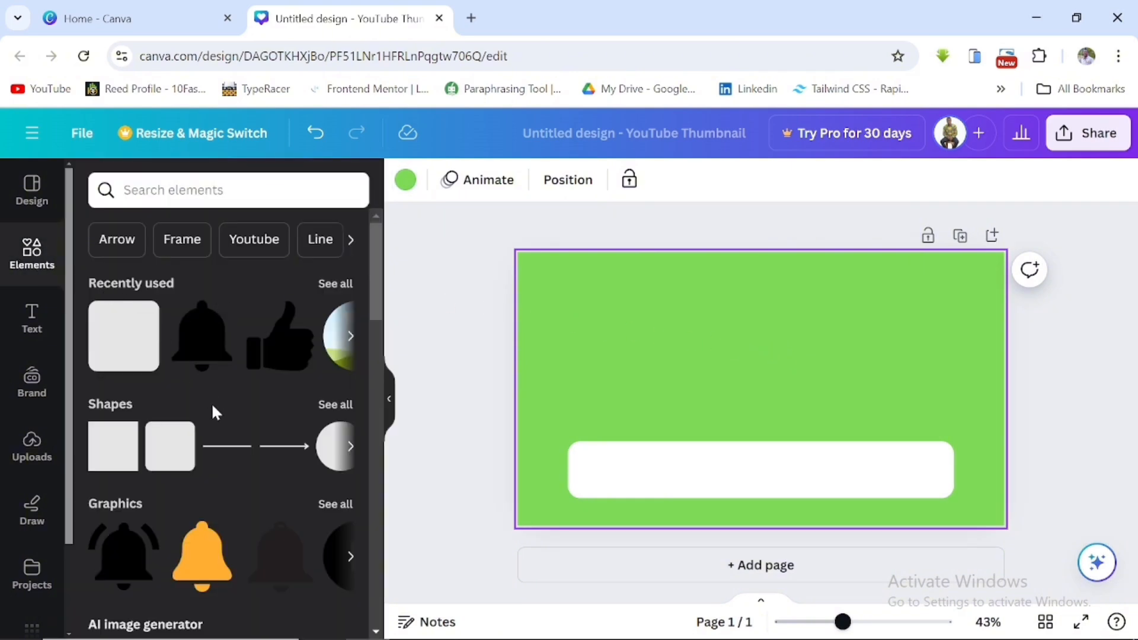
scroll(217, 444, "down", 1)
scroll(218, 444, "down", 10)
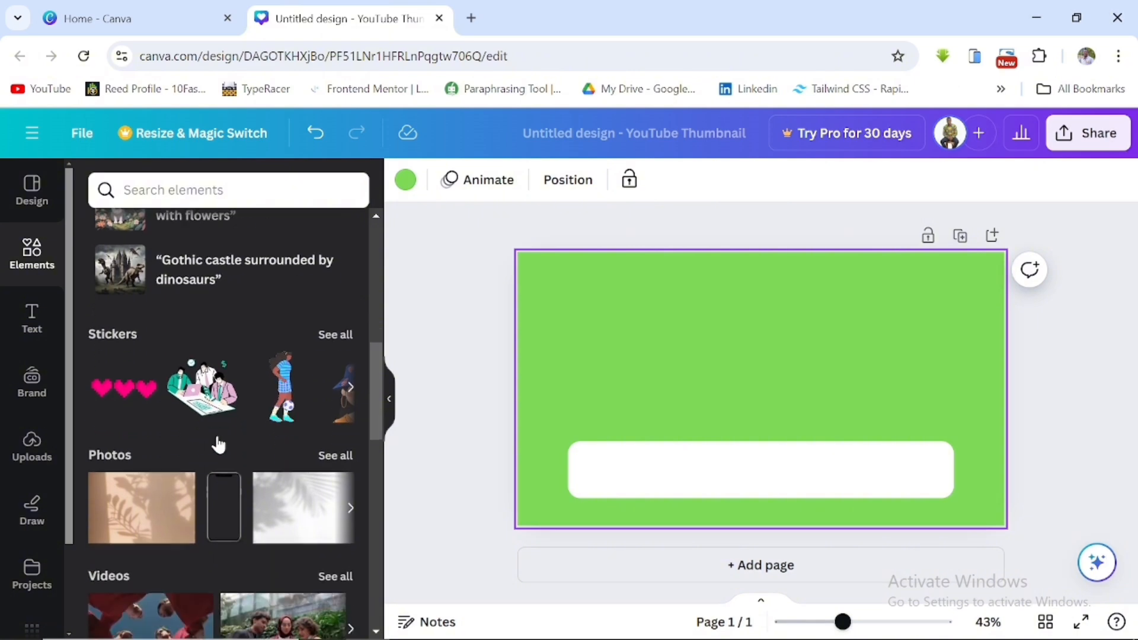
scroll(219, 444, "down", 10)
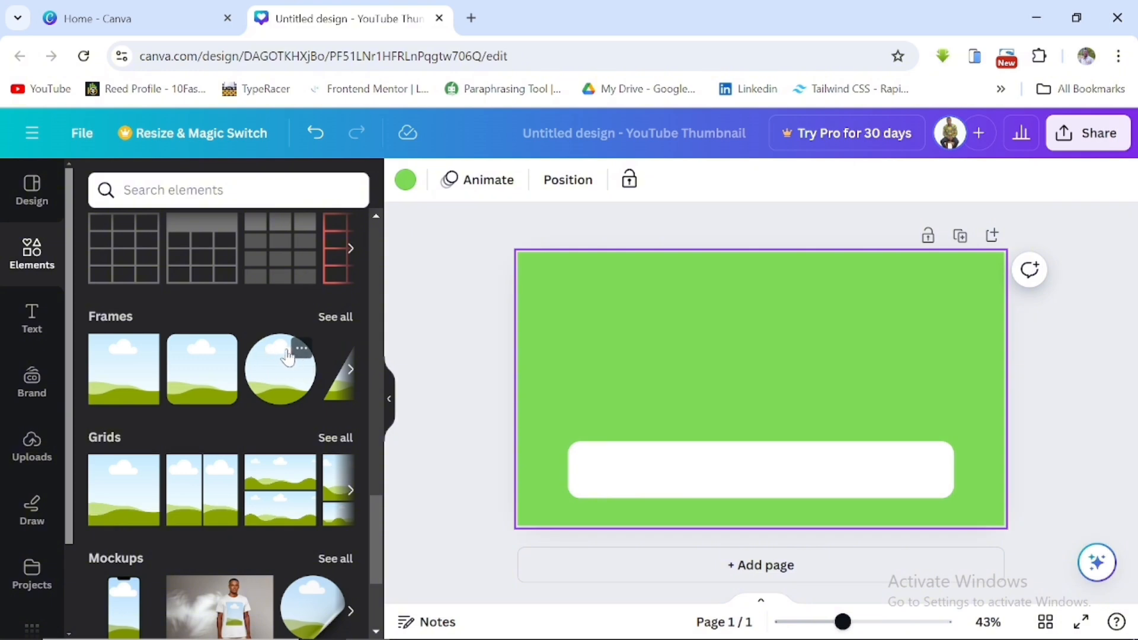
left_click(282, 378)
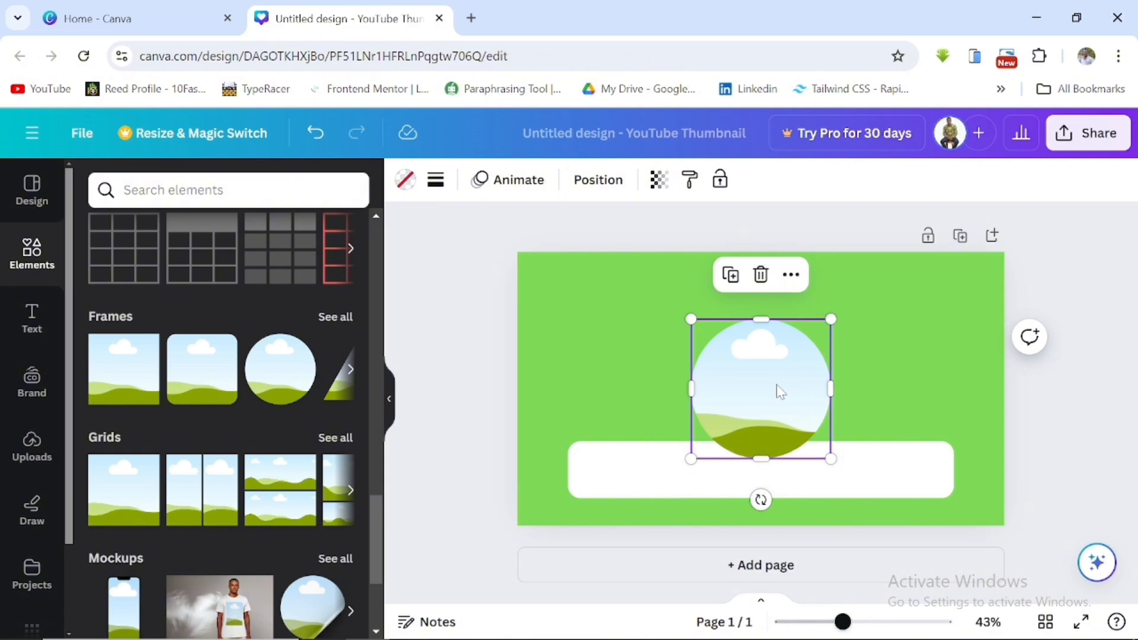
Shrink the circular frame to just under the white bar's height and place it inside the bar's left end.
left_click_drag(831, 320, 754, 422)
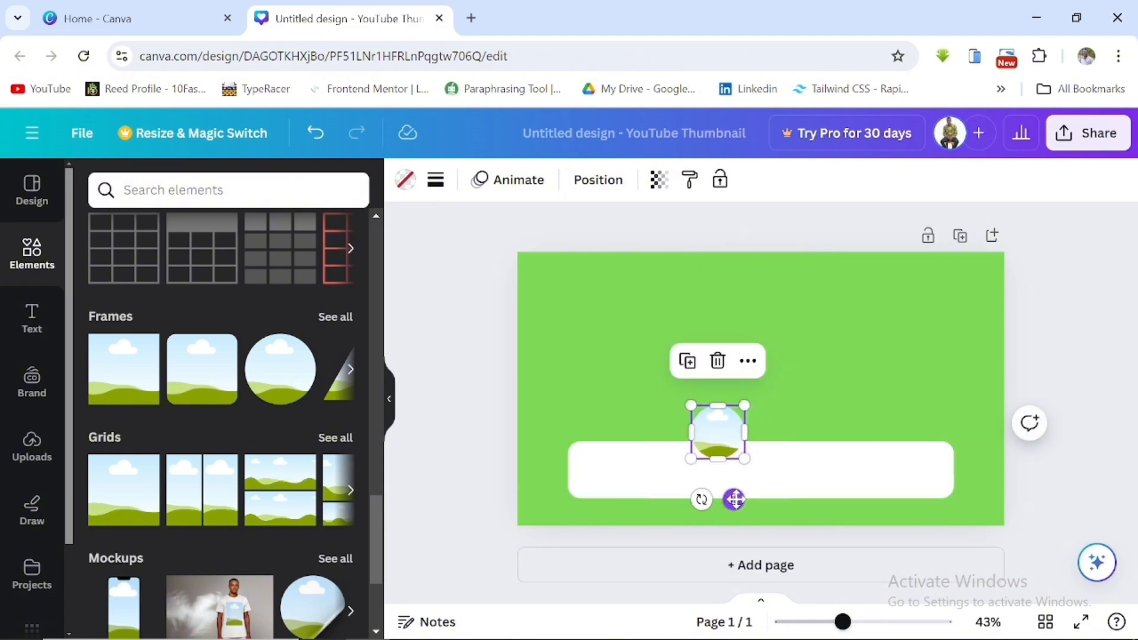
left_click_drag(735, 498, 633, 535)
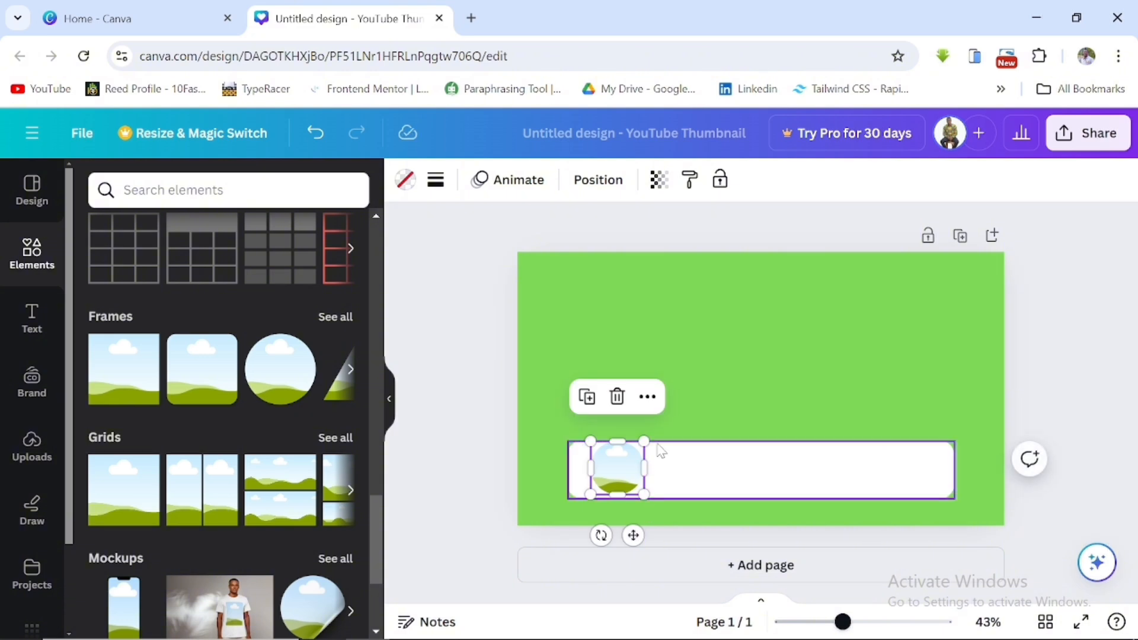
left_click_drag(641, 438, 638, 448)
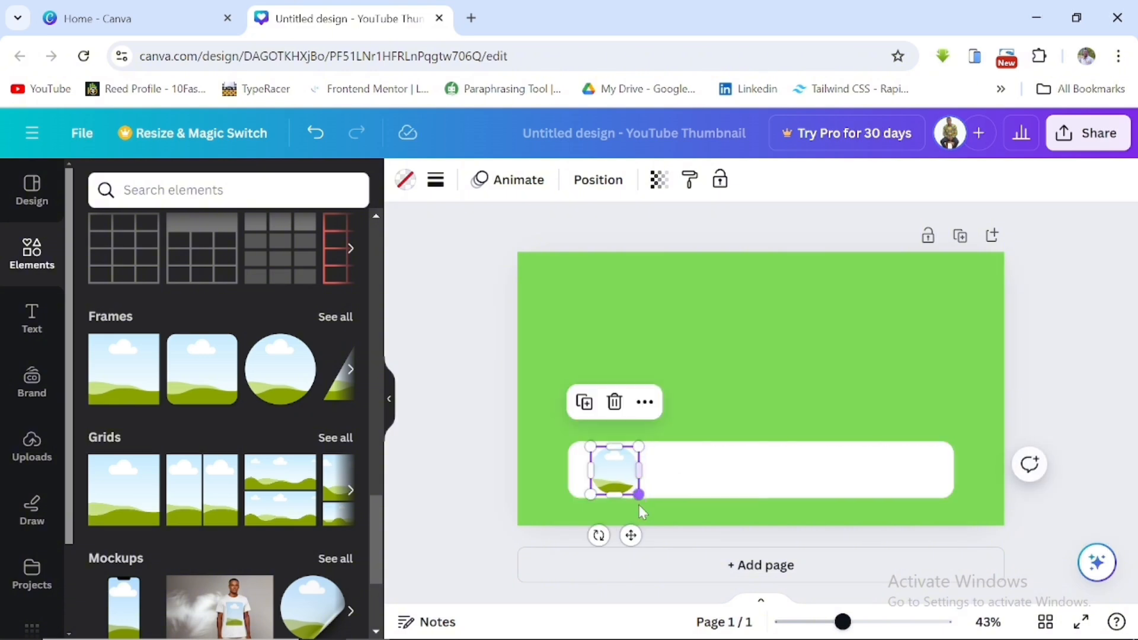
left_click_drag(630, 534, 621, 530)
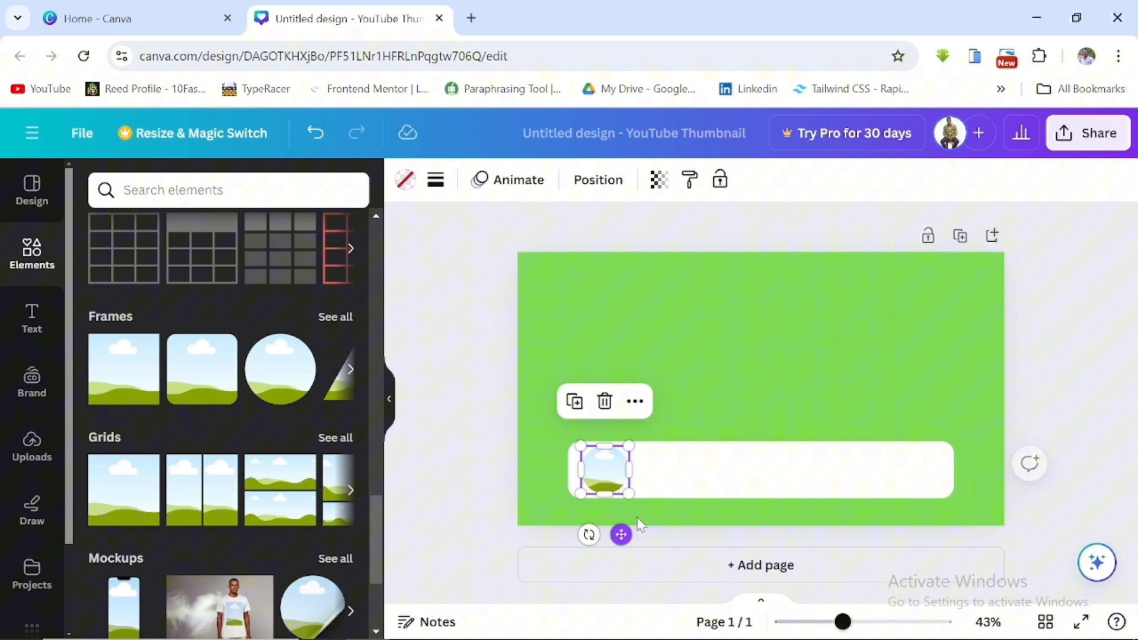
left_click(762, 403)
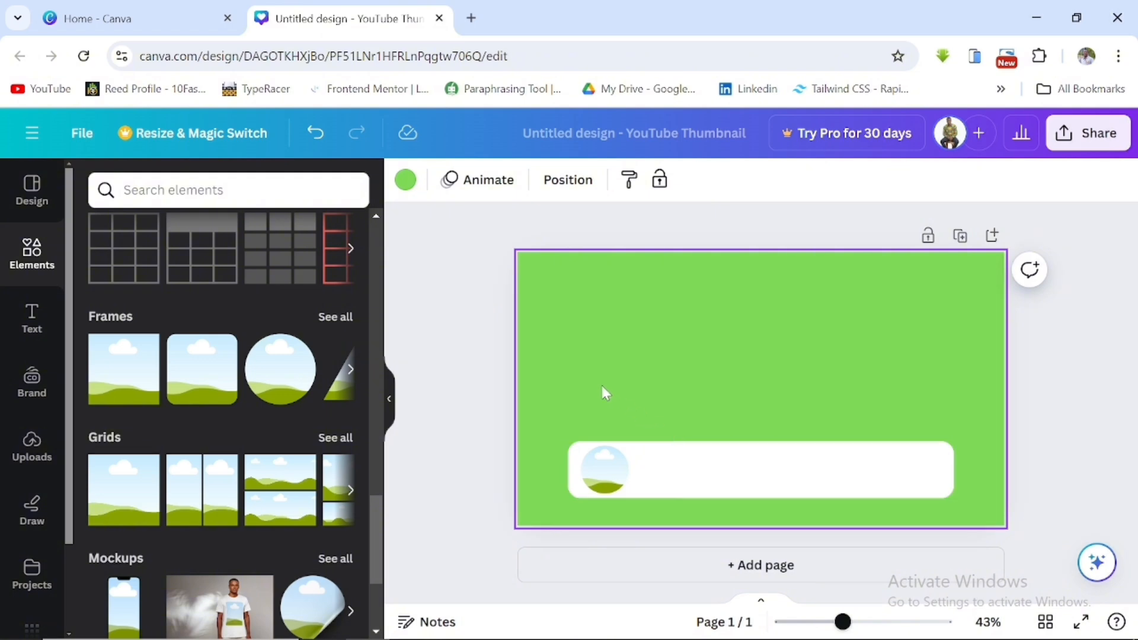
Add a heading reading "REED TECH" and place it in the white bar beside the circular frame.
left_click(32, 325)
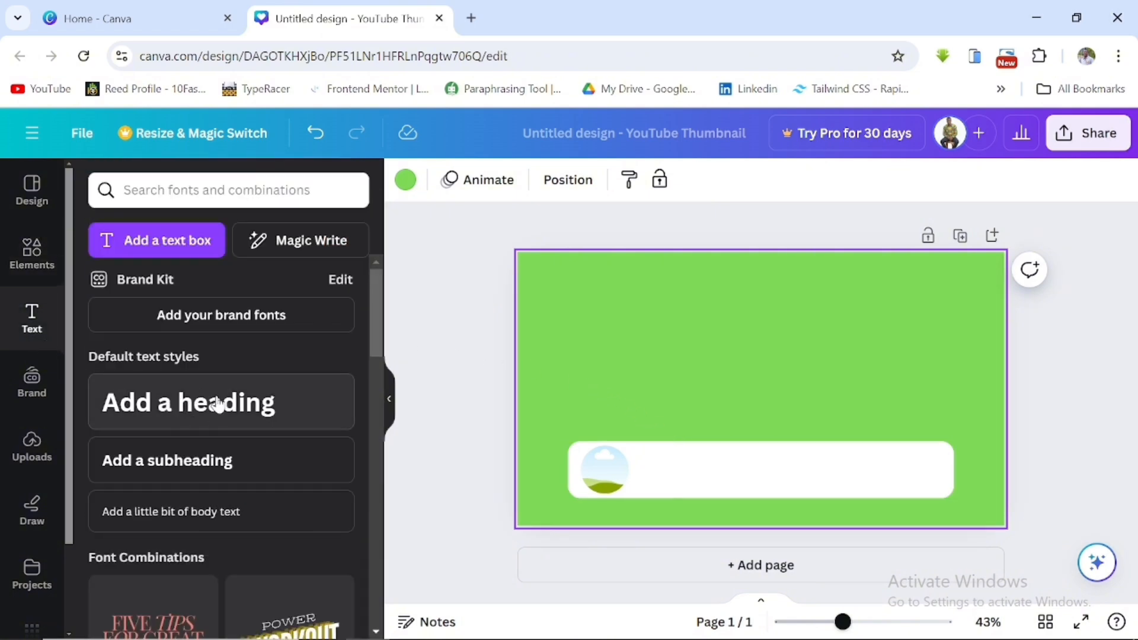
left_click(230, 406)
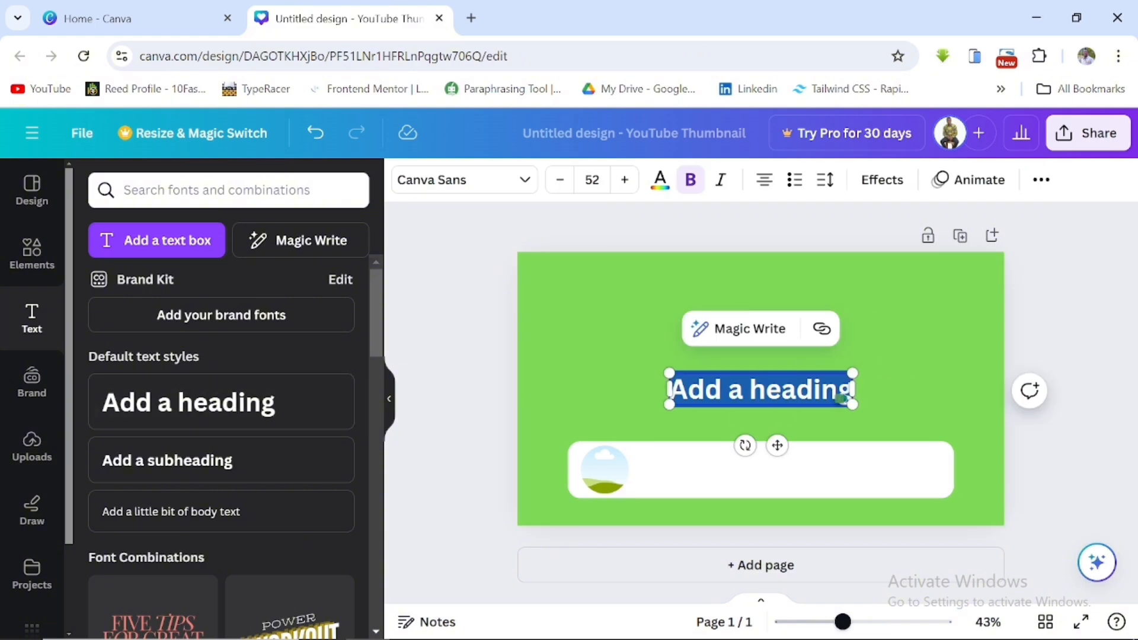
type("REED")
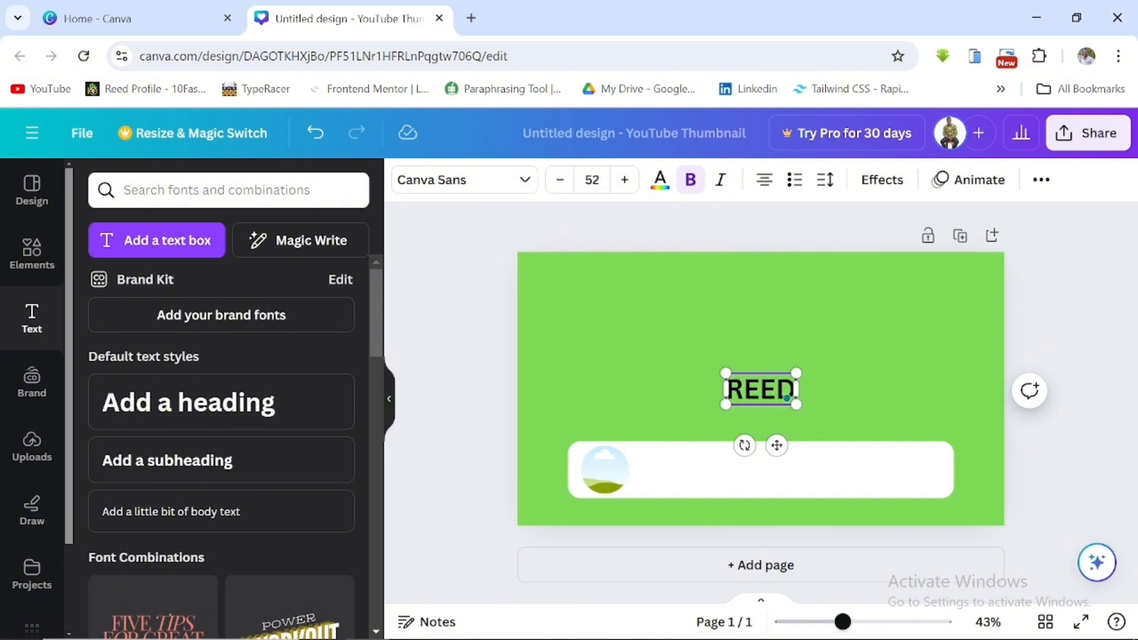
type(" TECH")
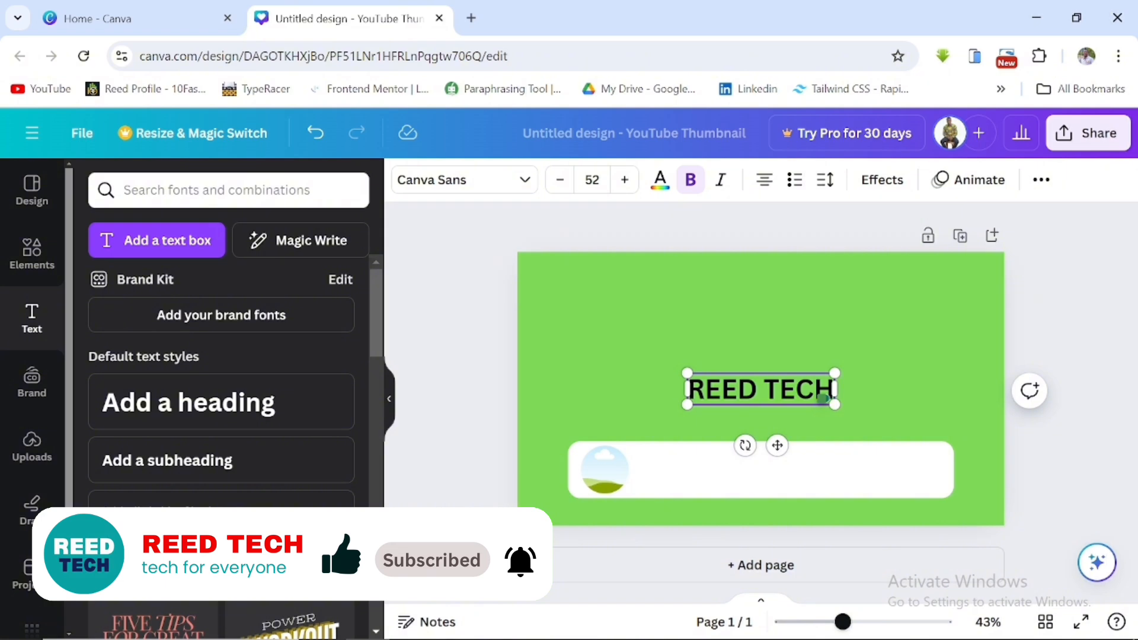
left_click_drag(777, 445, 730, 516)
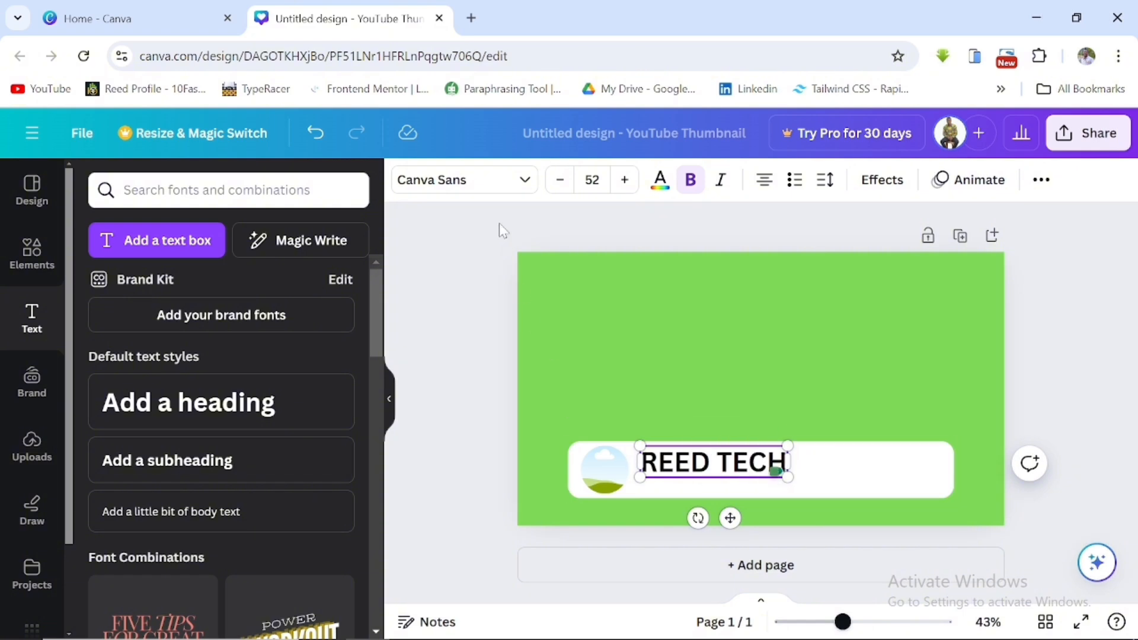
Change the heading's font to Archivo Black and shift it slightly right, clear of the circular frame.
left_click(463, 189)
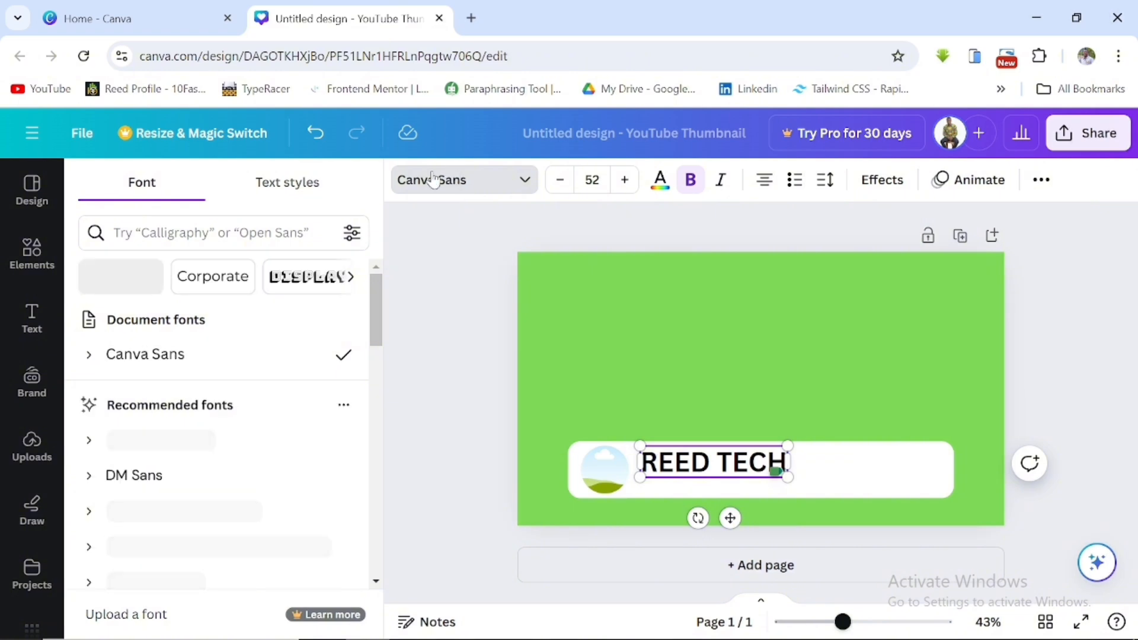
scroll(169, 477, "down", 6)
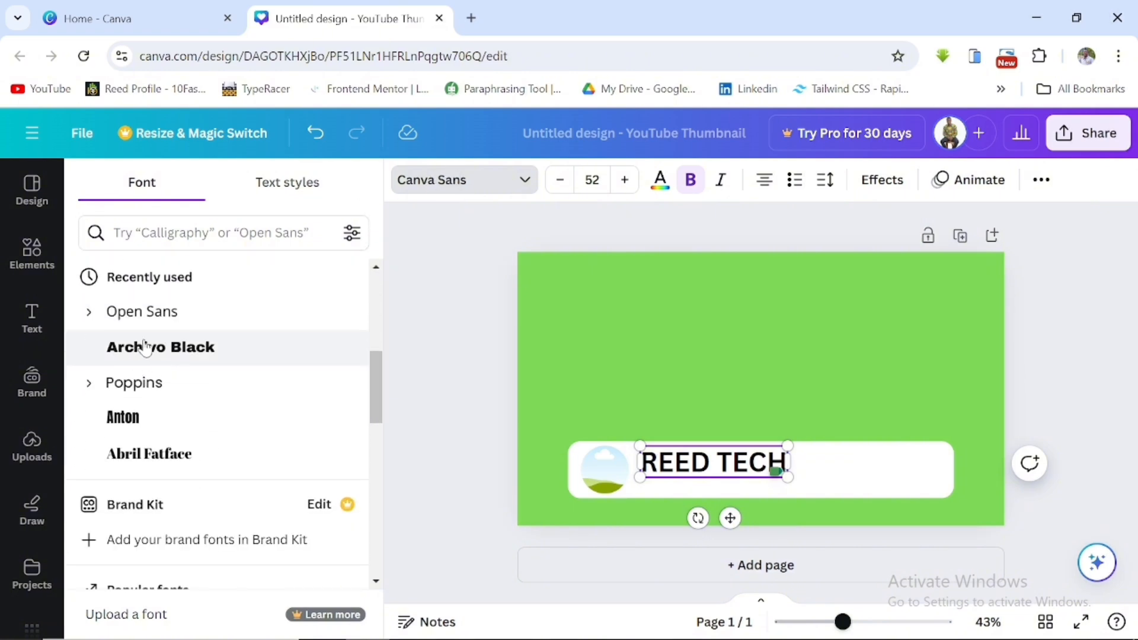
left_click(208, 350)
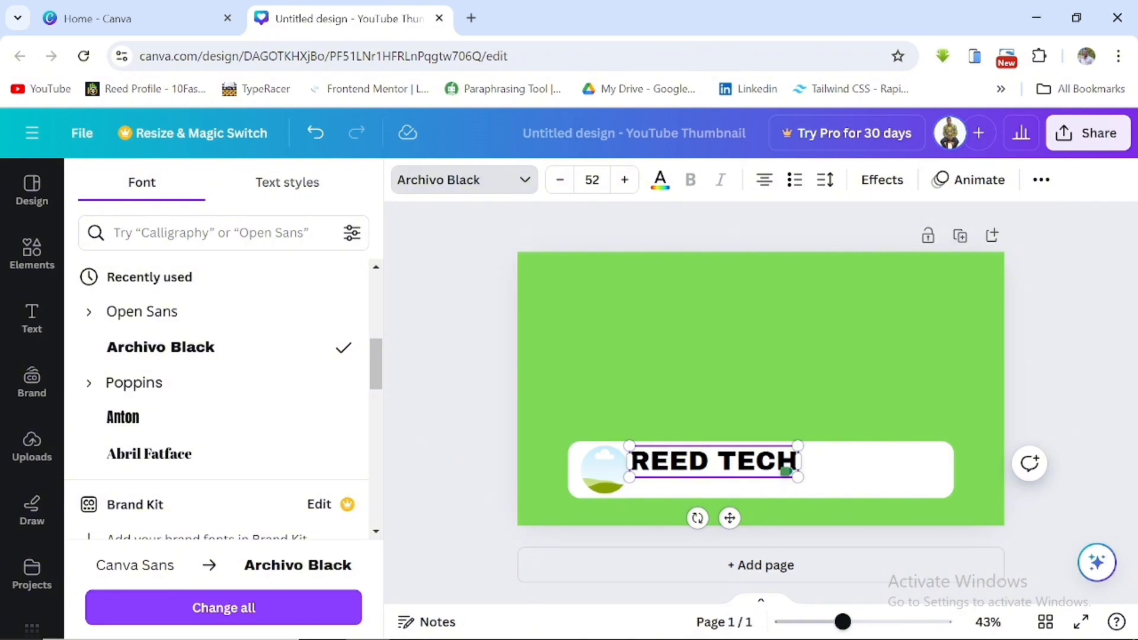
left_click_drag(730, 518, 734, 519)
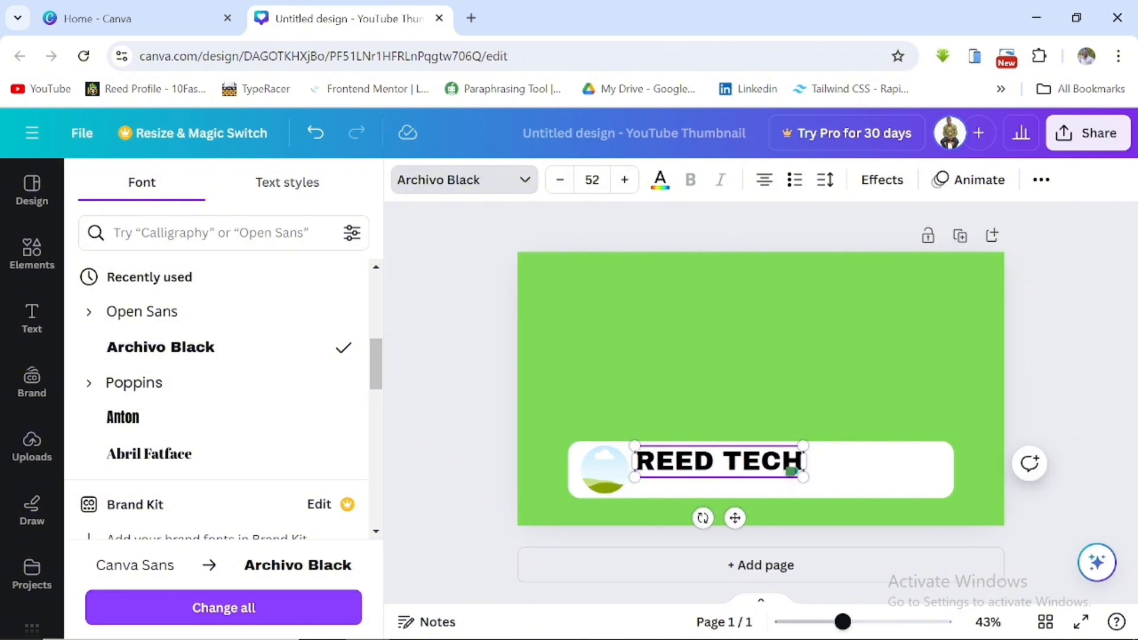
Reduce the "REED TECH" heading's font size to 38.
left_click(561, 182)
double_click(561, 182)
triple_click(561, 183)
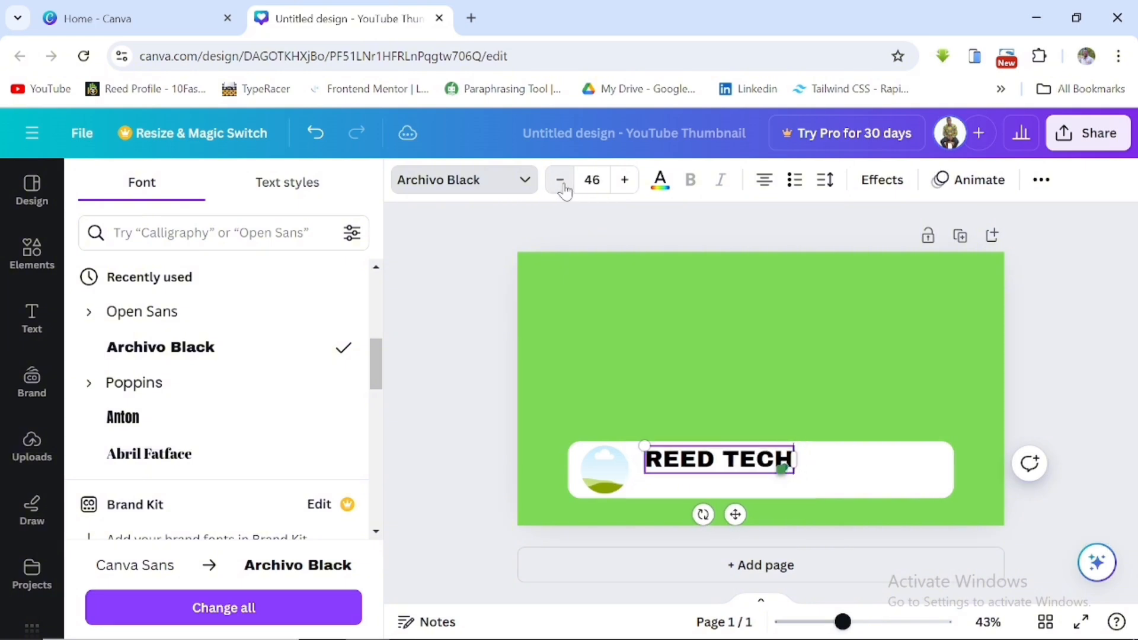
double_click(561, 183)
double_click(561, 183)
double_click(561, 182)
double_click(561, 183)
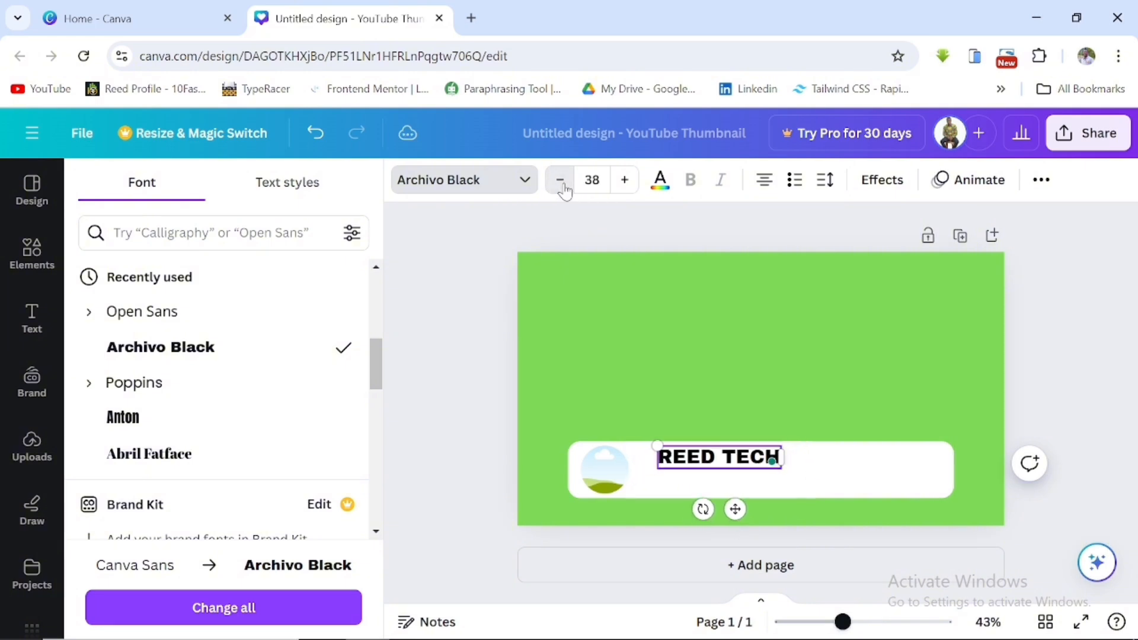
Reduce the "REED TECH" heading's font size to 35 and move it closer to the circular frame.
left_click(561, 182)
left_click(561, 183)
left_click(561, 183)
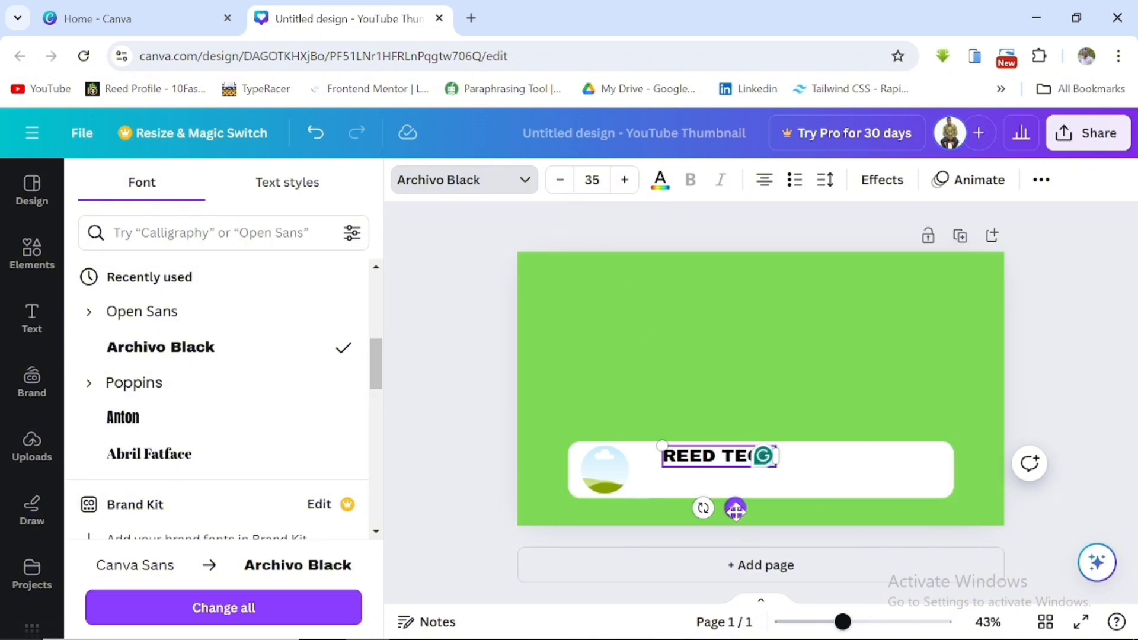
left_click_drag(737, 509, 712, 516)
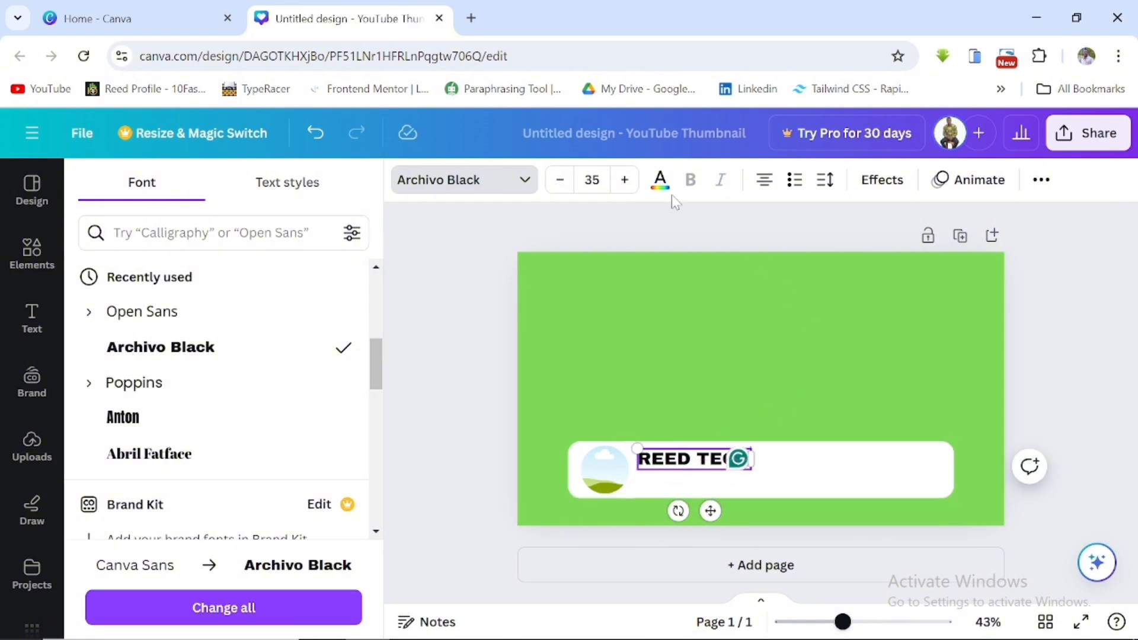
Change the "REED TECH" heading's text colour to red from the default solid colours.
left_click(660, 183)
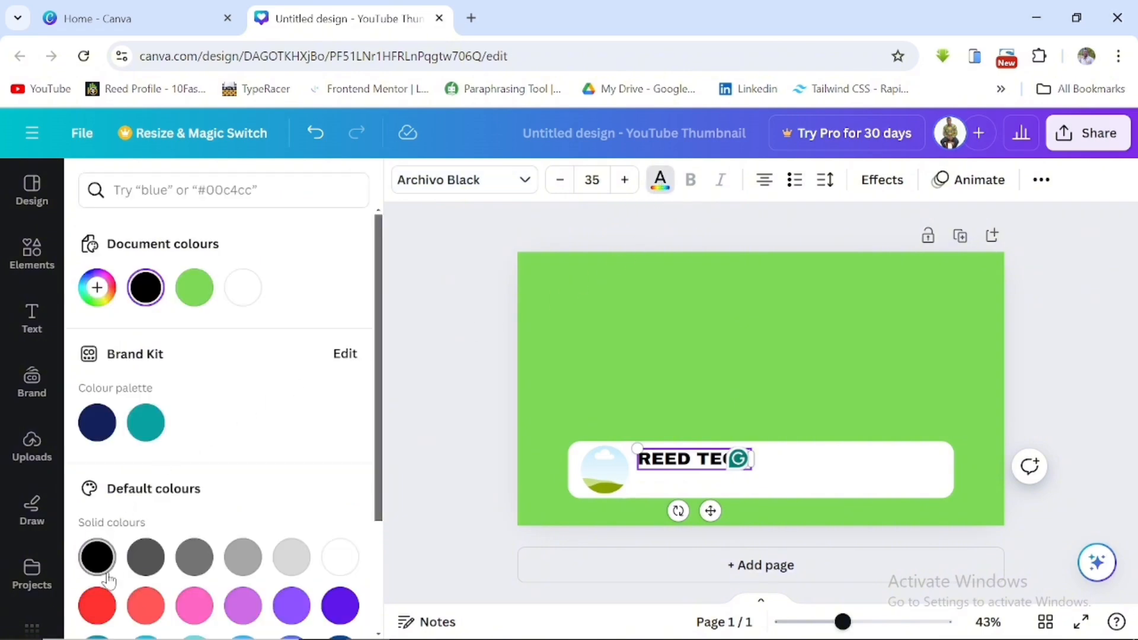
left_click(96, 605)
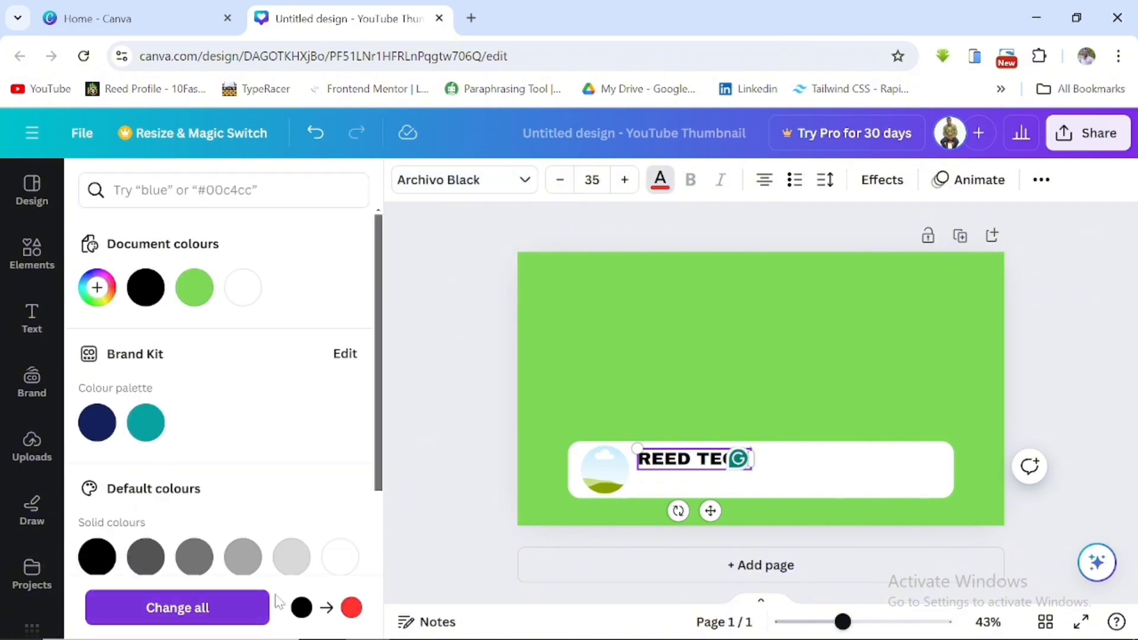
left_click(766, 494)
left_click(697, 460)
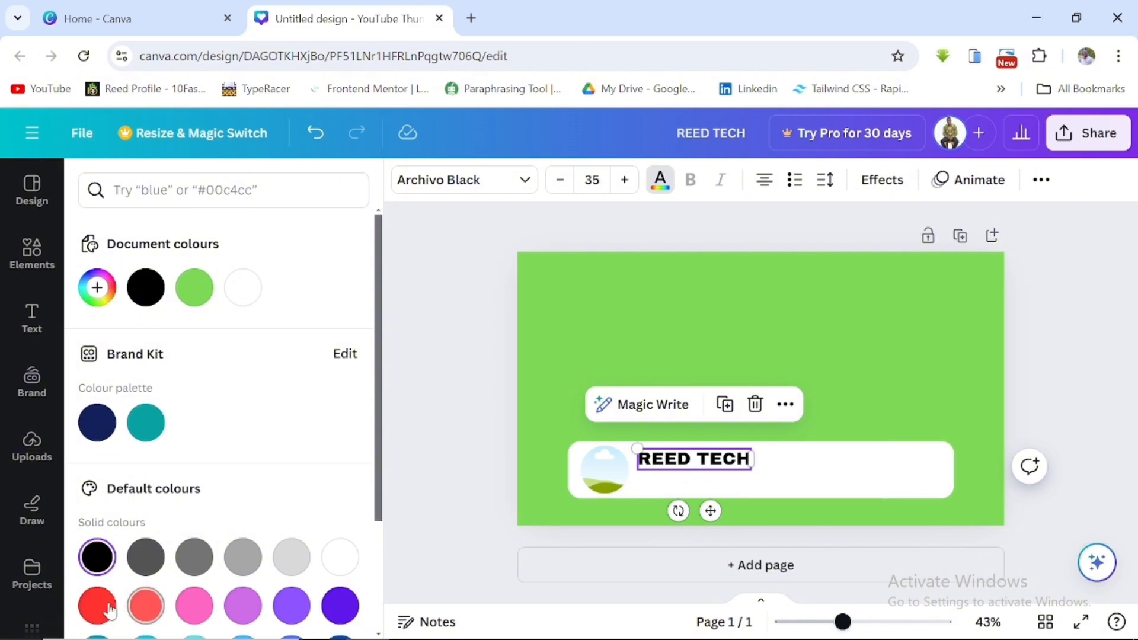
left_click(111, 610)
left_click(785, 465)
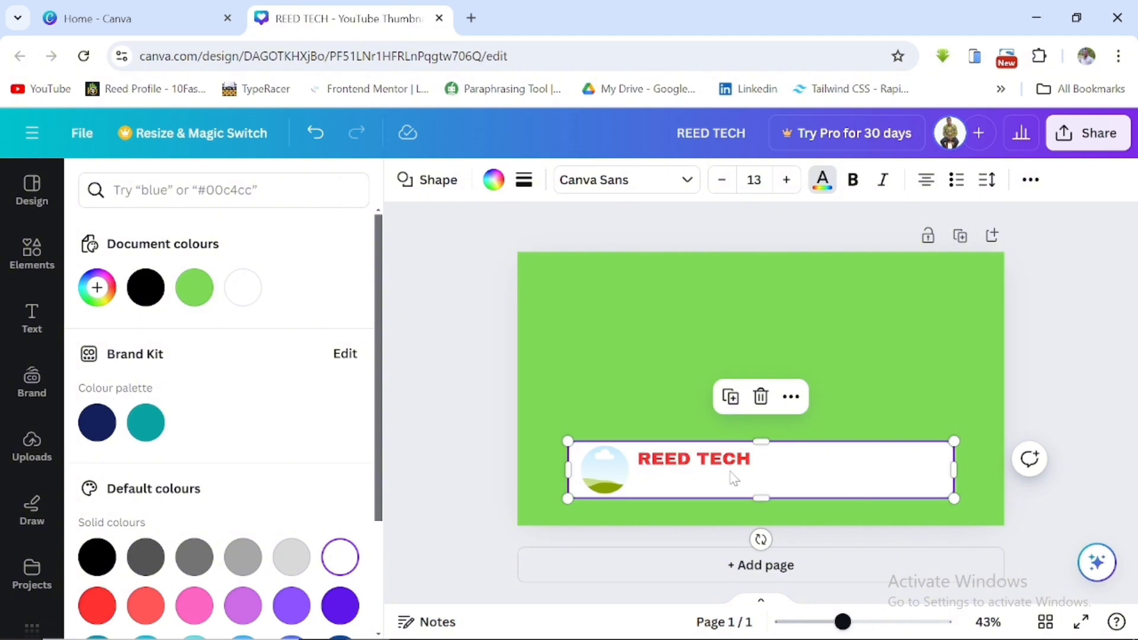
Duplicate the "REED TECH" heading, place the copy directly below it and change its text to "tech for everyone".
left_click(691, 462)
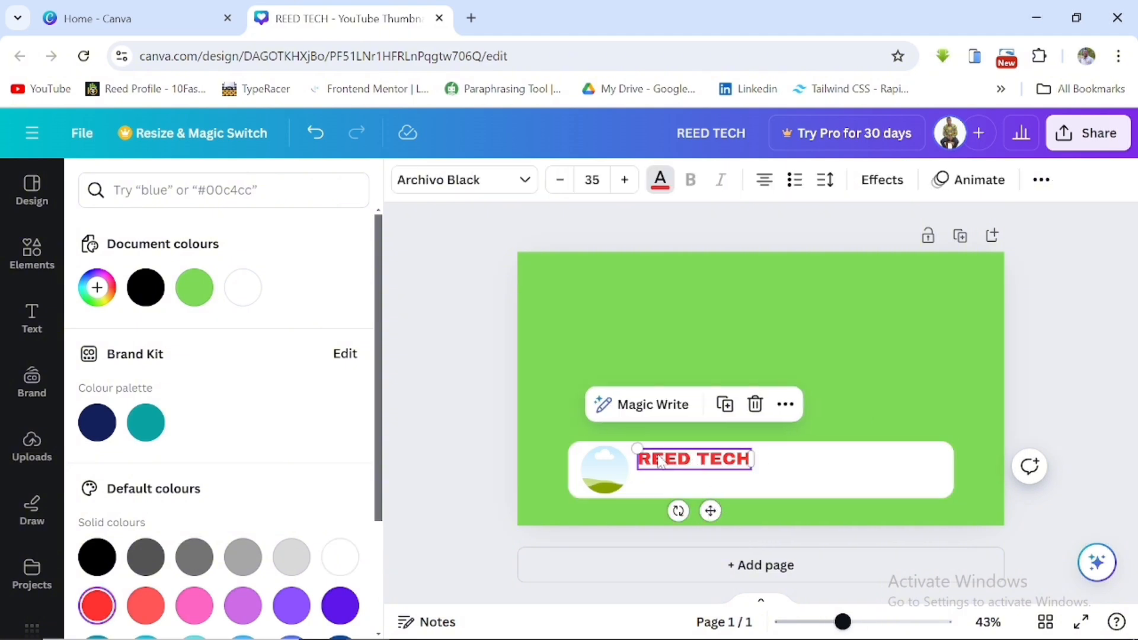
left_click(727, 406)
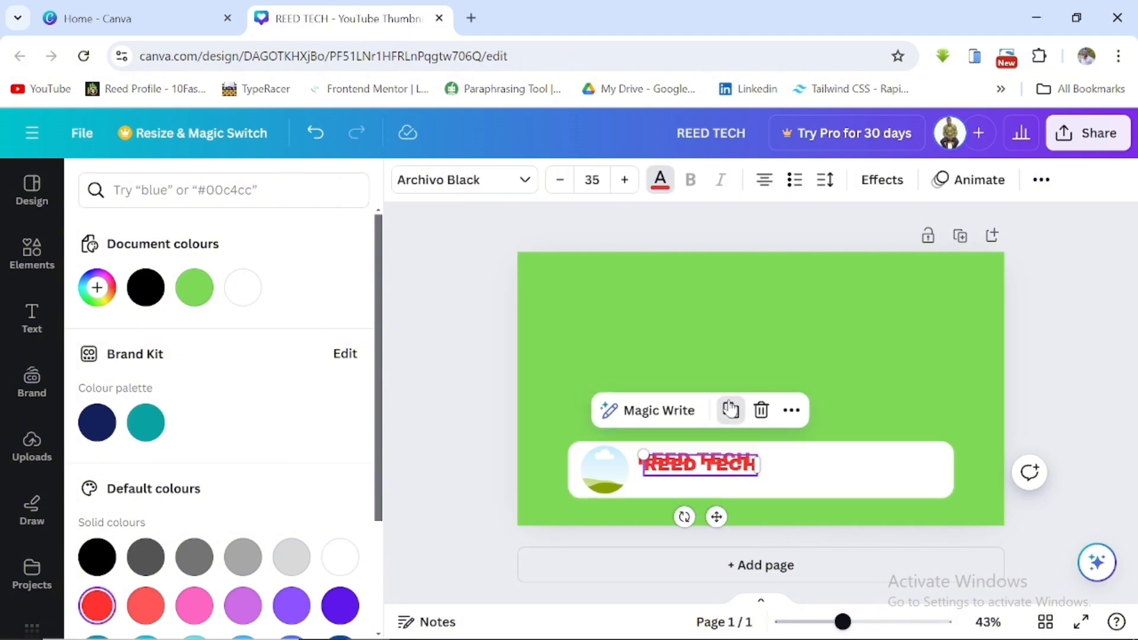
left_click_drag(716, 517, 712, 532)
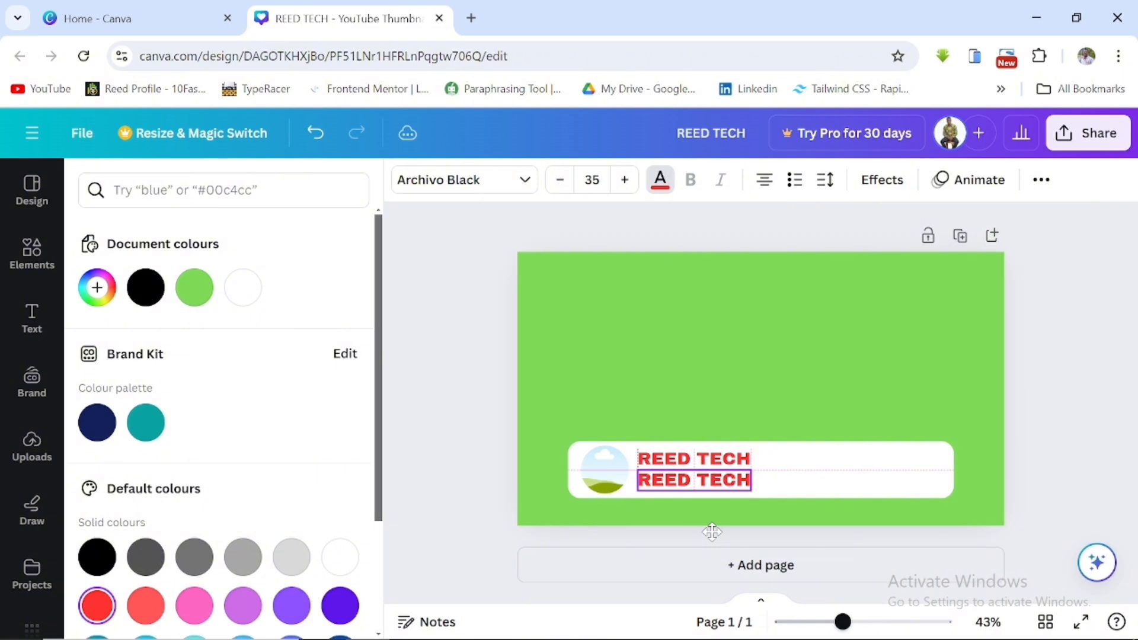
double_click(685, 485)
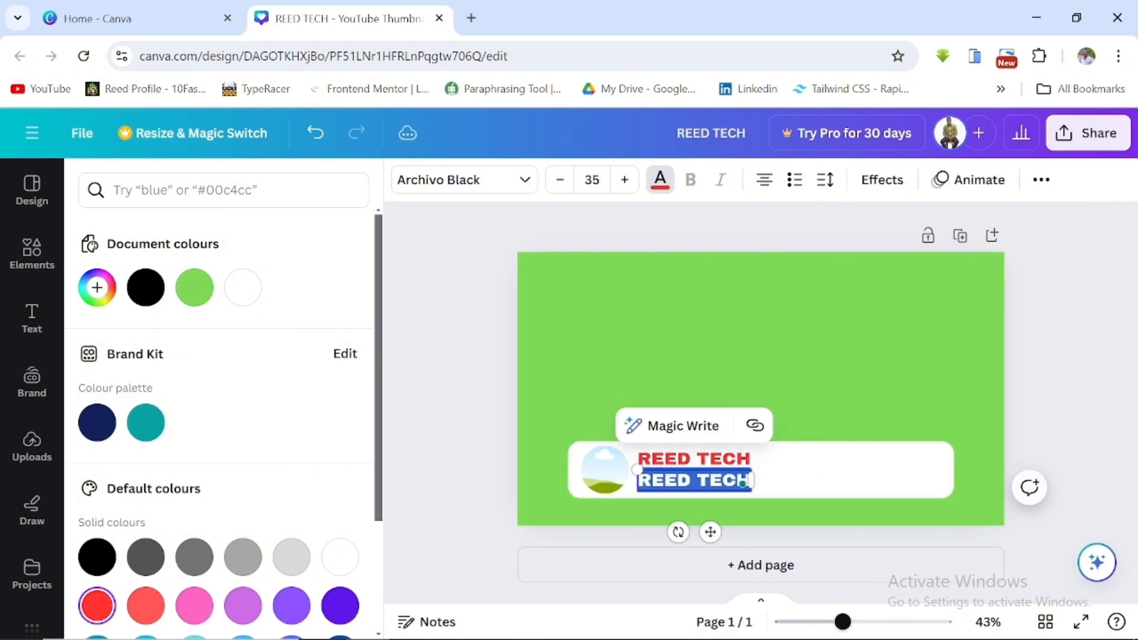
type("tec")
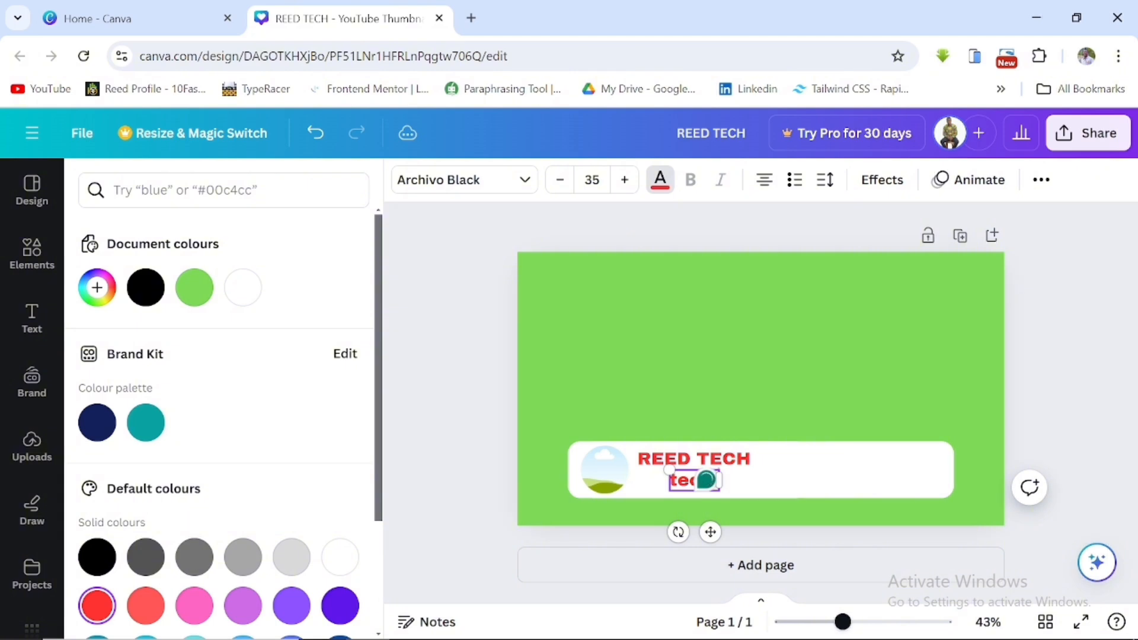
type("h for averyone")
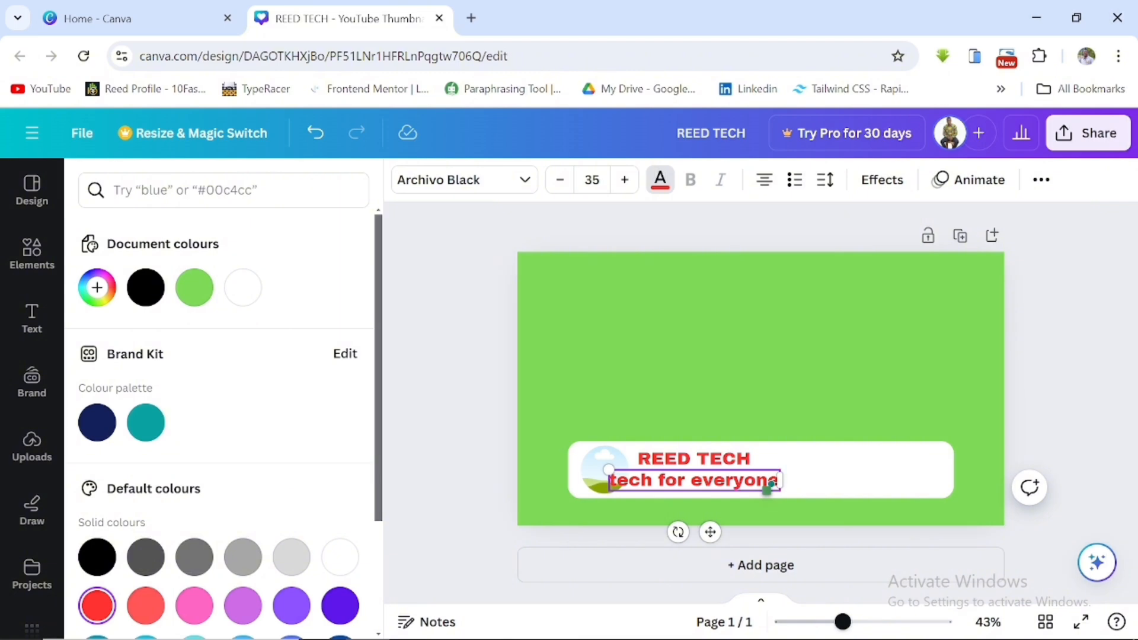
Set the "tech for everyone" tagline in Open Sans and colour it teal from the Brand Kit palette.
left_click(451, 182)
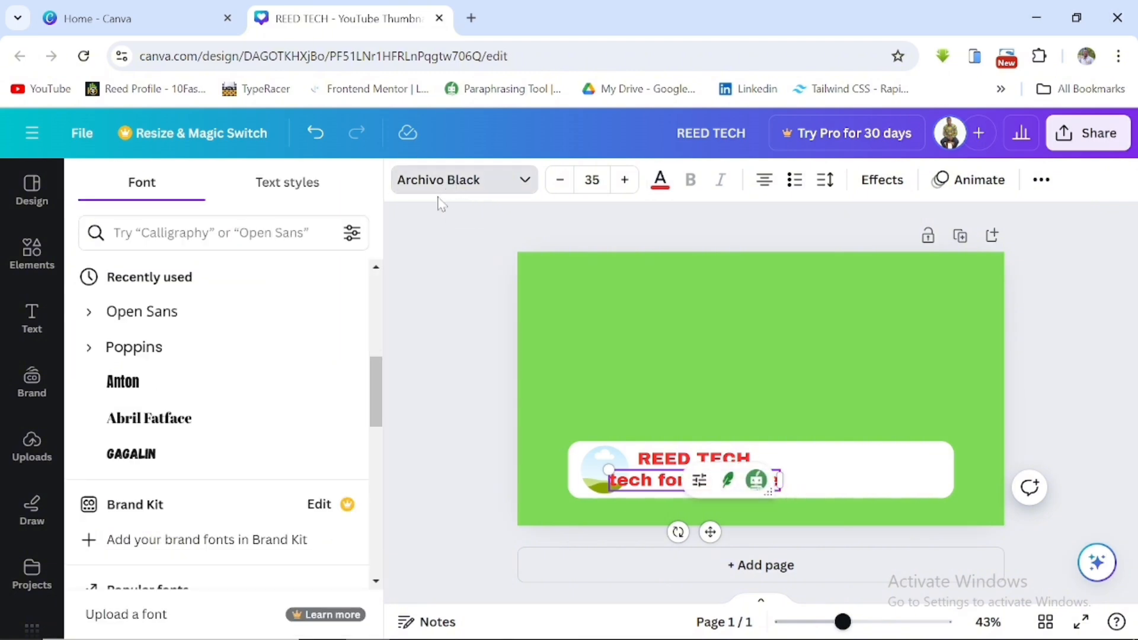
left_click(179, 321)
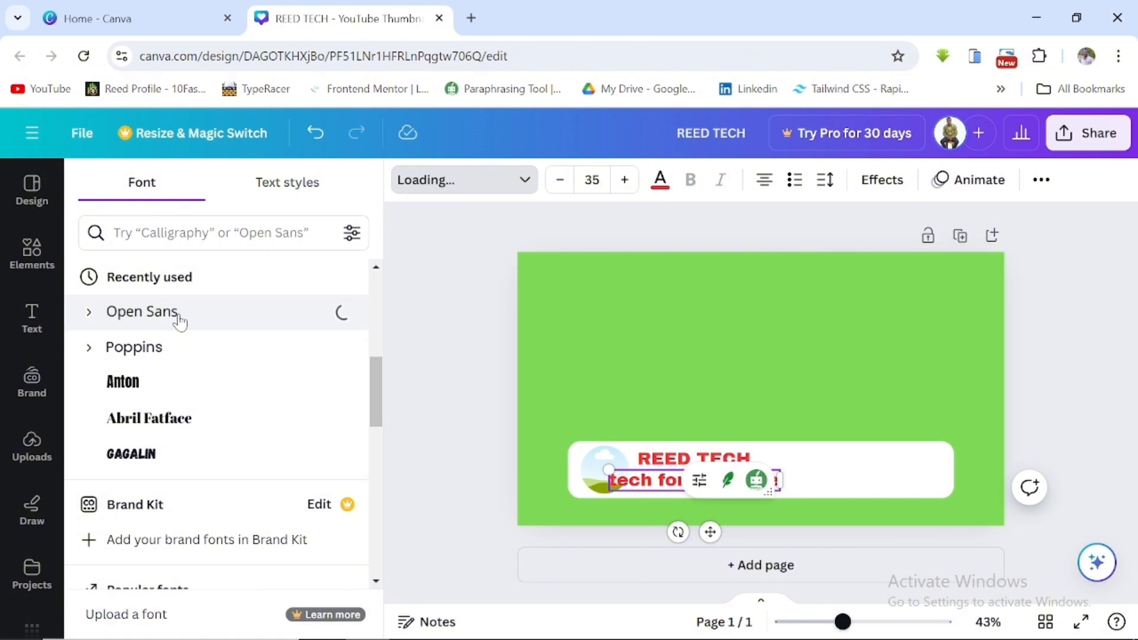
left_click(841, 485)
left_click(700, 481)
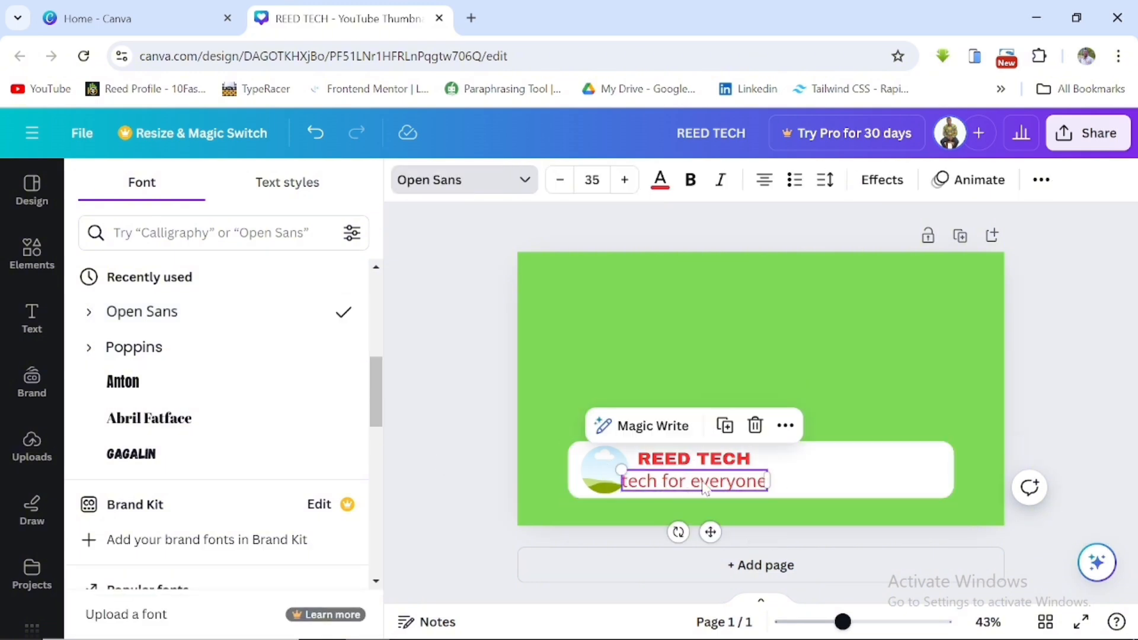
left_click(659, 180)
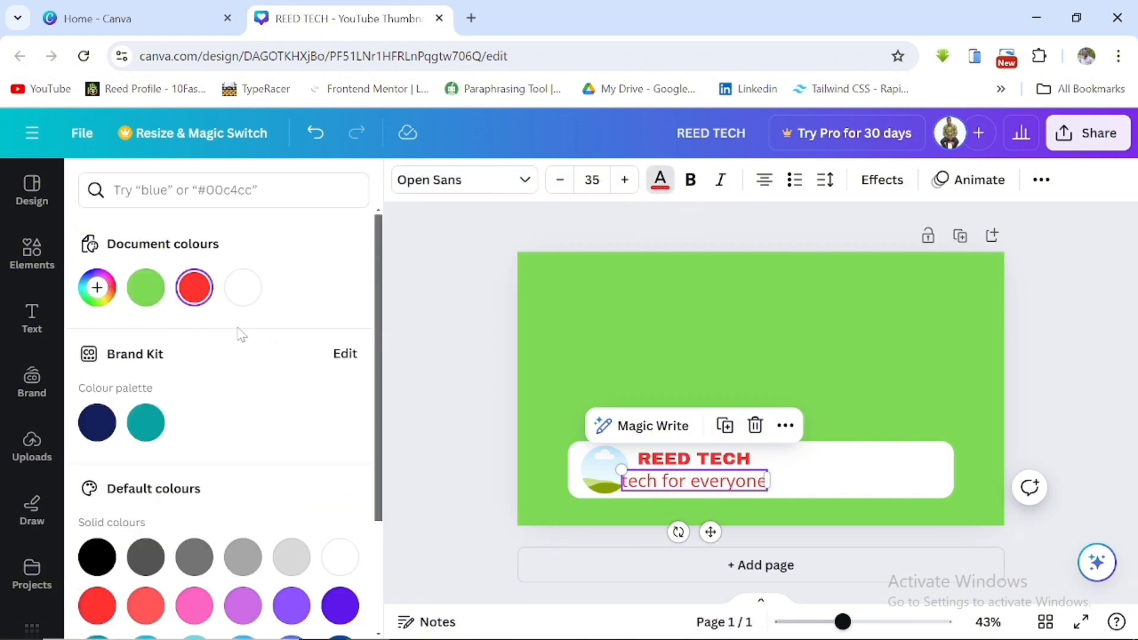
left_click(146, 426)
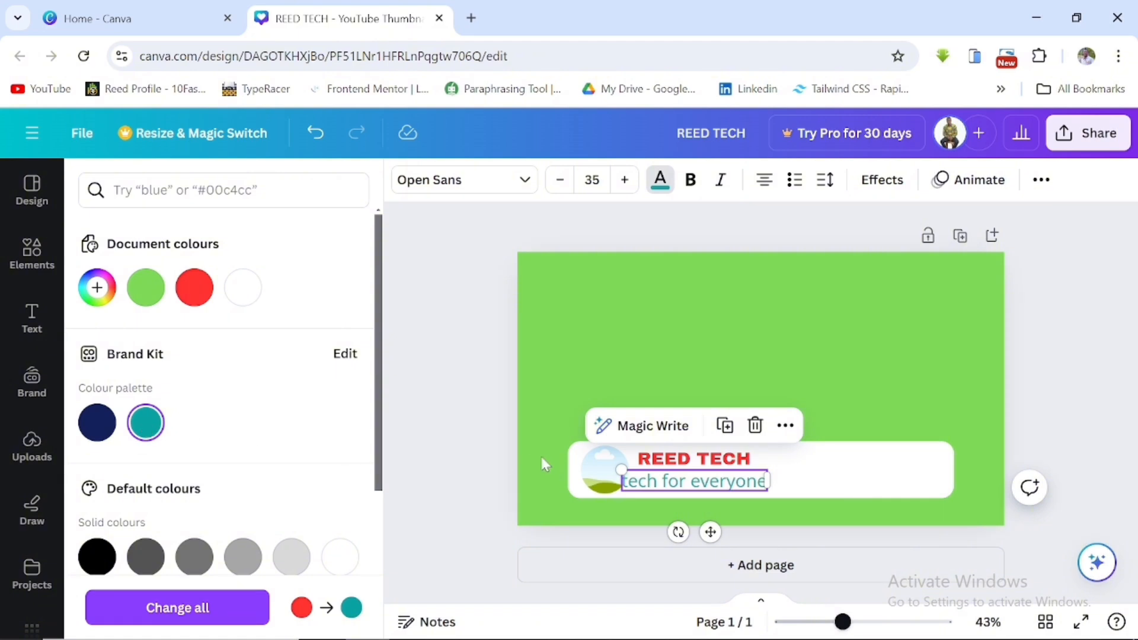
Reduce the tagline's font size to 25 and align its left edge with the "REED TECH" heading.
mouse_move(711, 532)
left_mouse_down()
mouse_move(729, 532)
mouse_move(724, 521)
mouse_move(729, 532)
left_mouse_up()
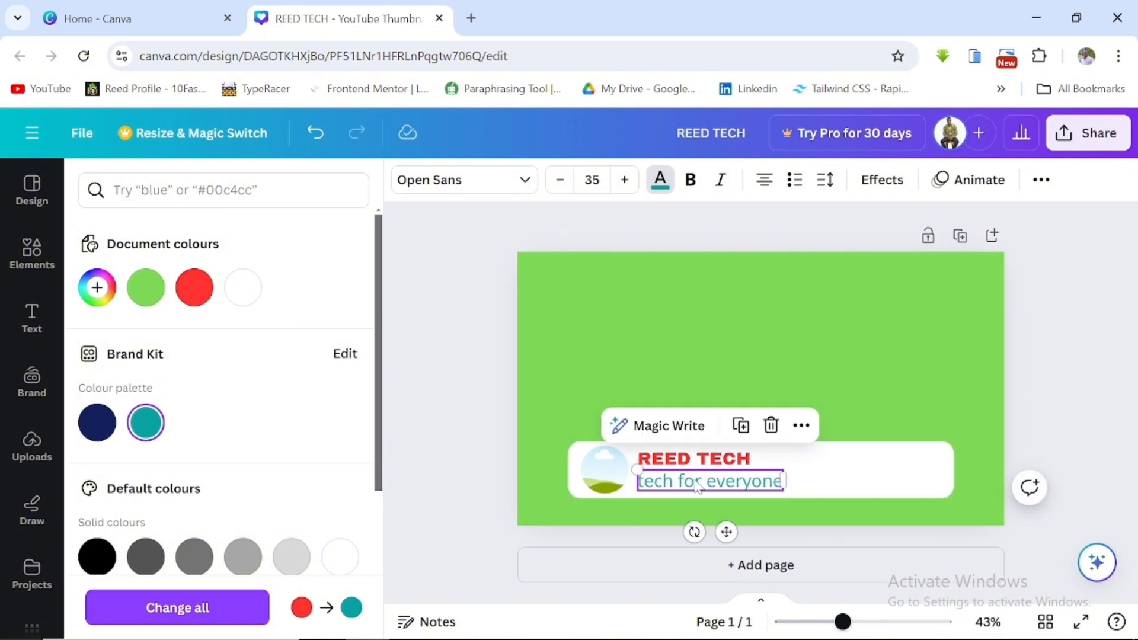
left_click(560, 180)
left_click(560, 180)
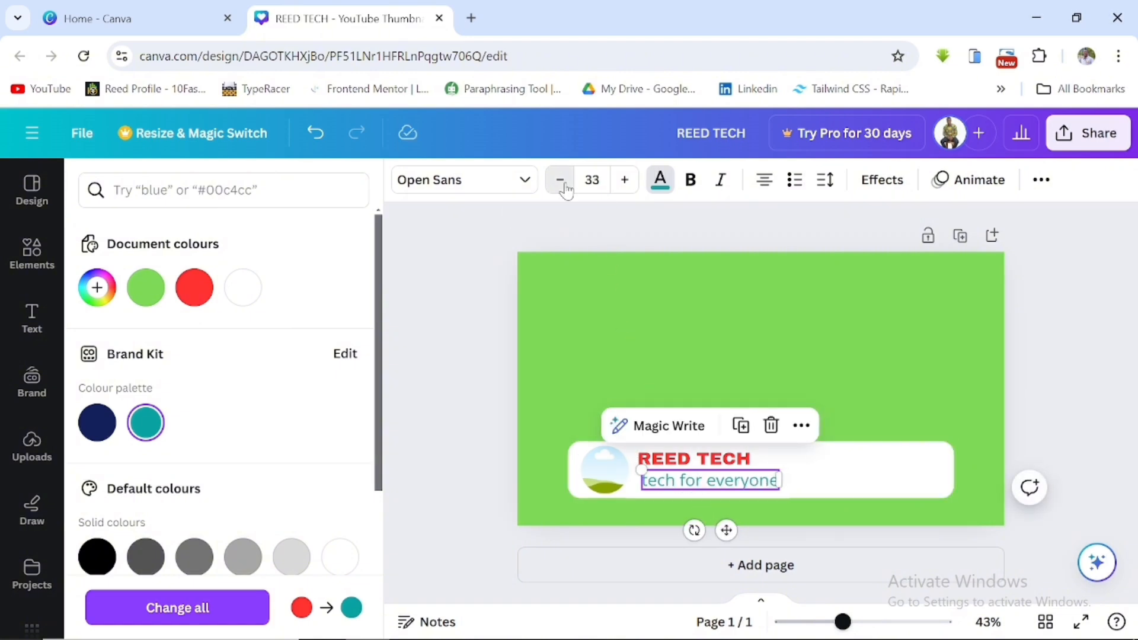
left_click(561, 181)
left_click(561, 181)
left_click(562, 181)
left_click(562, 180)
left_click(561, 181)
left_click(562, 181)
left_click(562, 180)
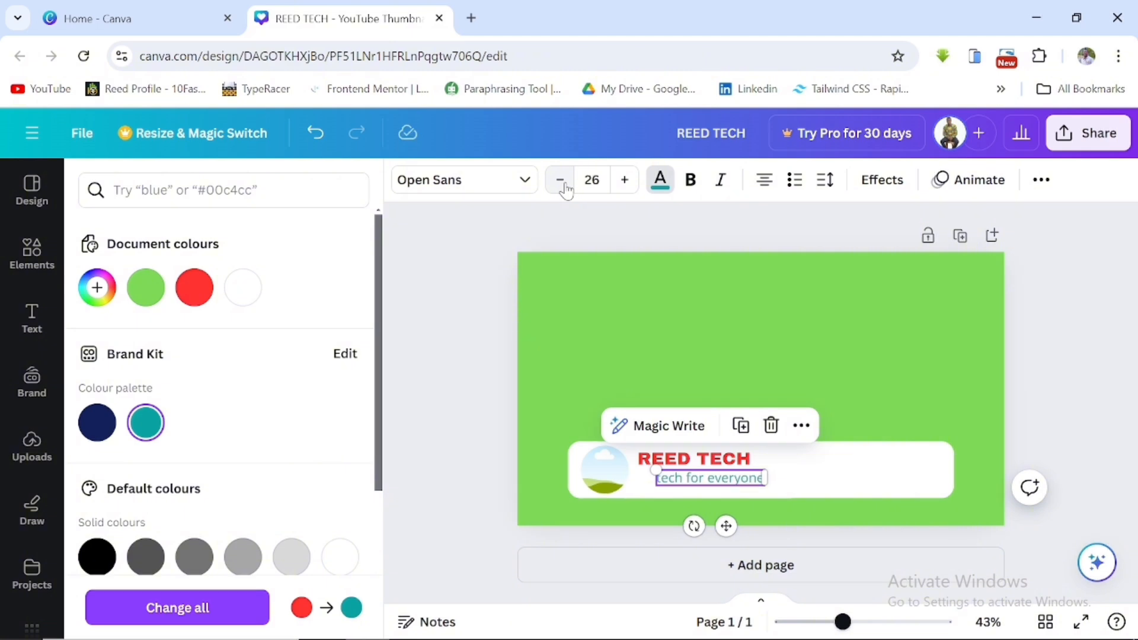
left_click(562, 180)
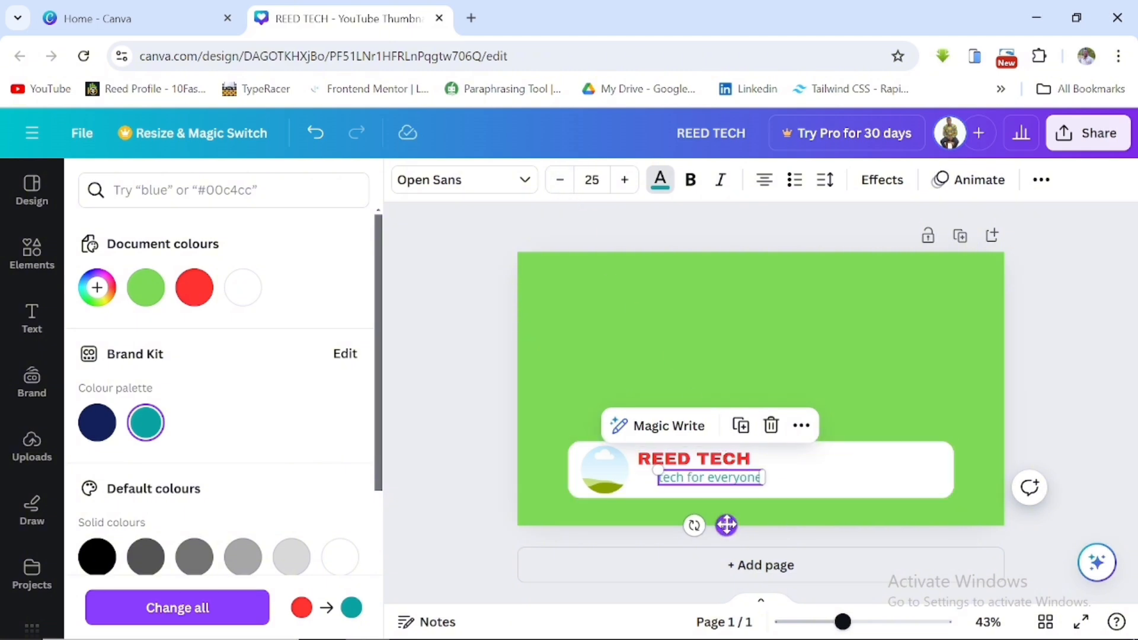
left_click_drag(726, 525, 708, 522)
left_click(776, 492)
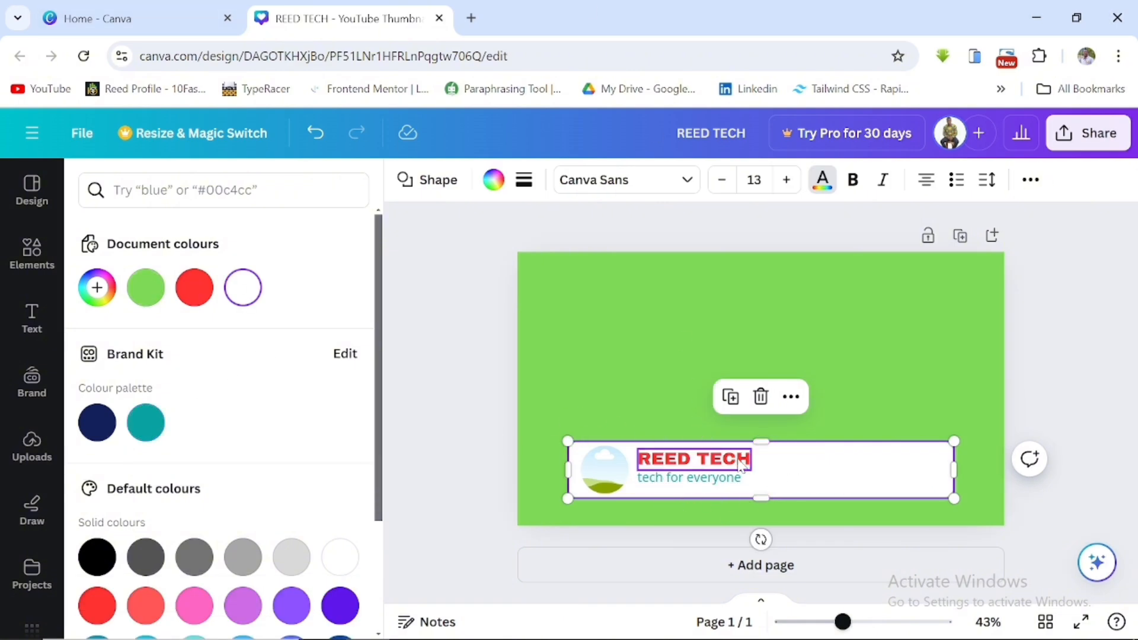
left_click(693, 463)
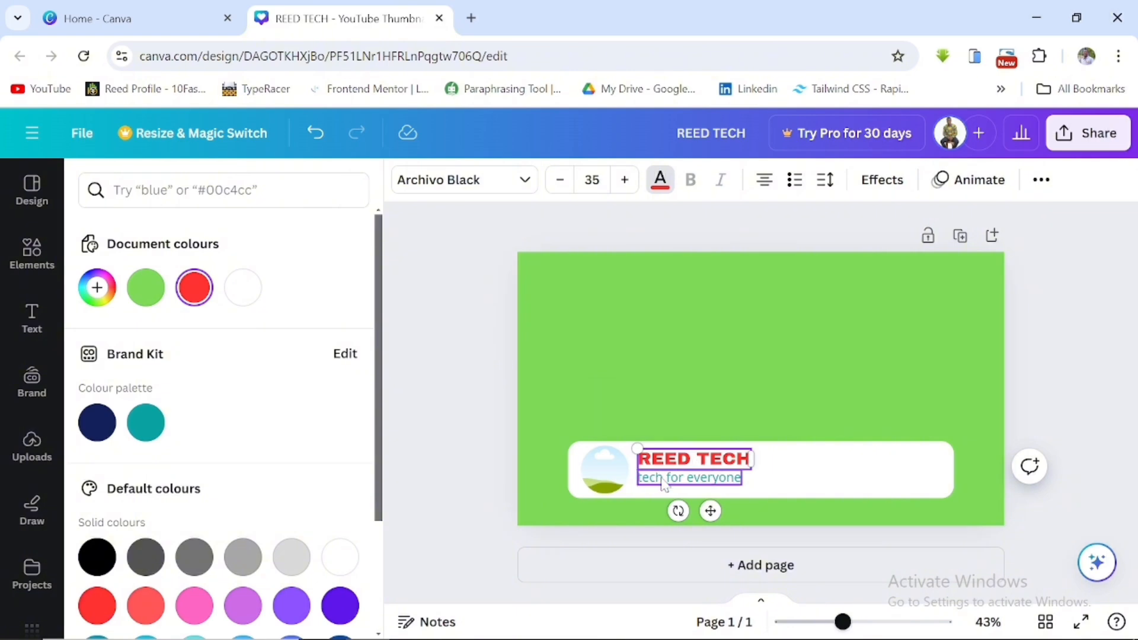
left_click(710, 483, "shift")
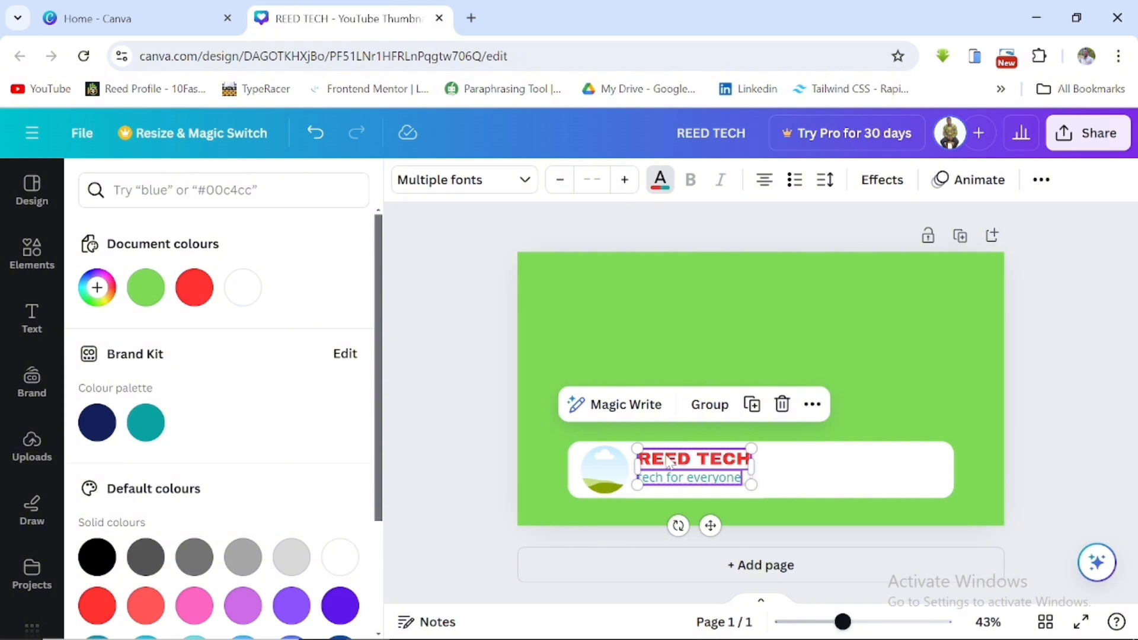
left_click(769, 465)
left_click(707, 463)
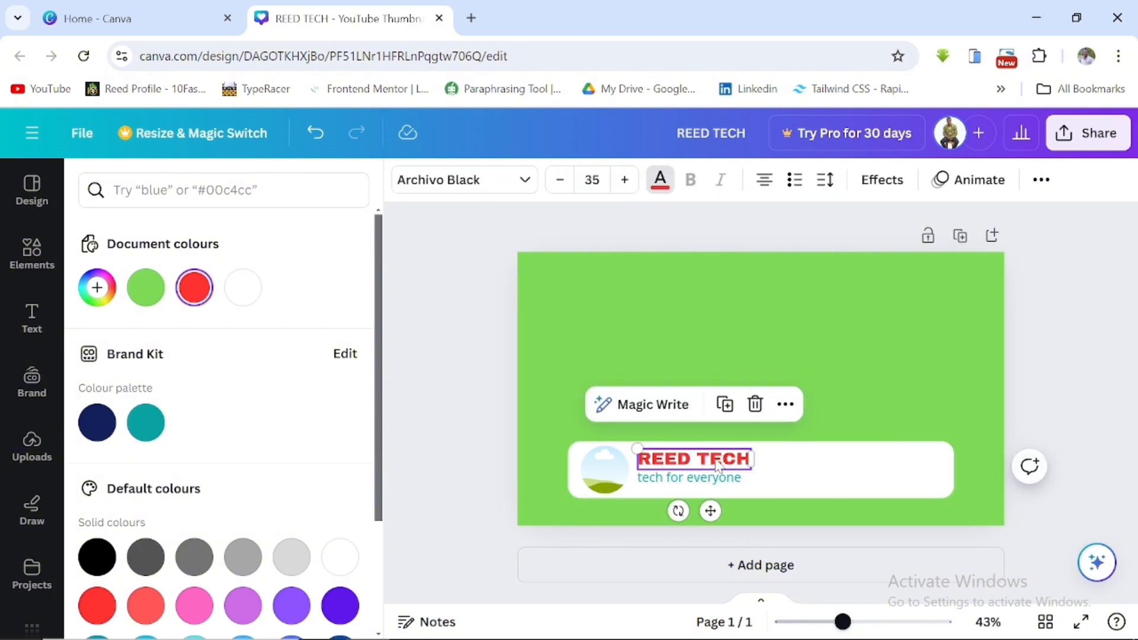
left_click(786, 406)
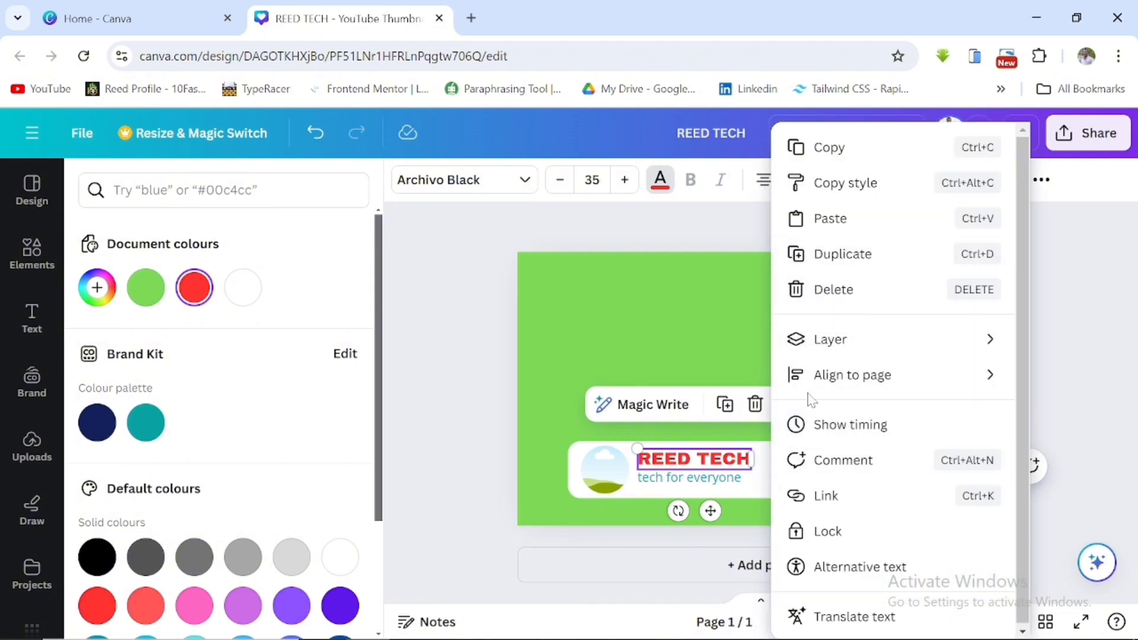
left_click(757, 490)
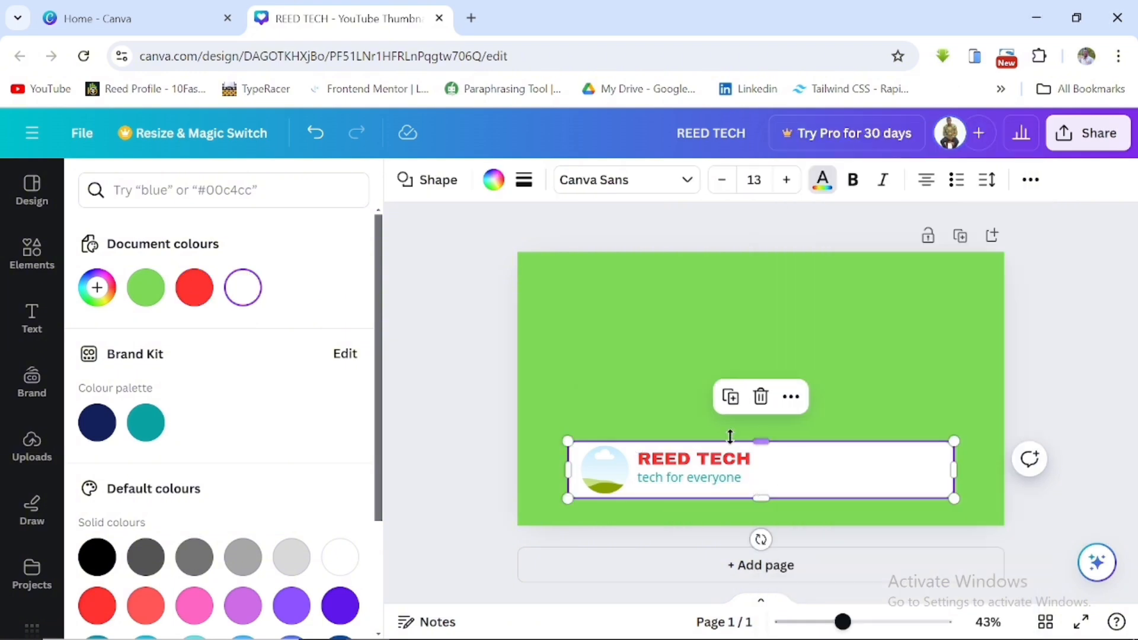
Group the "REED TECH" heading with its tagline and centre the group vertically in the white bar.
left_click(724, 466)
left_click(699, 484)
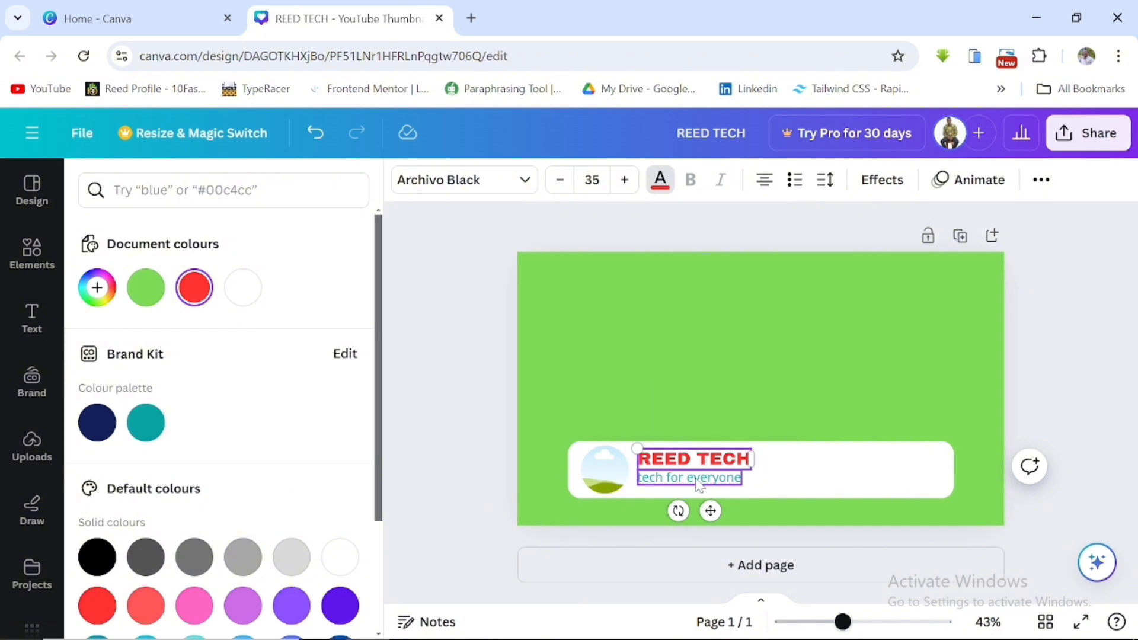
left_click(699, 483, "shift")
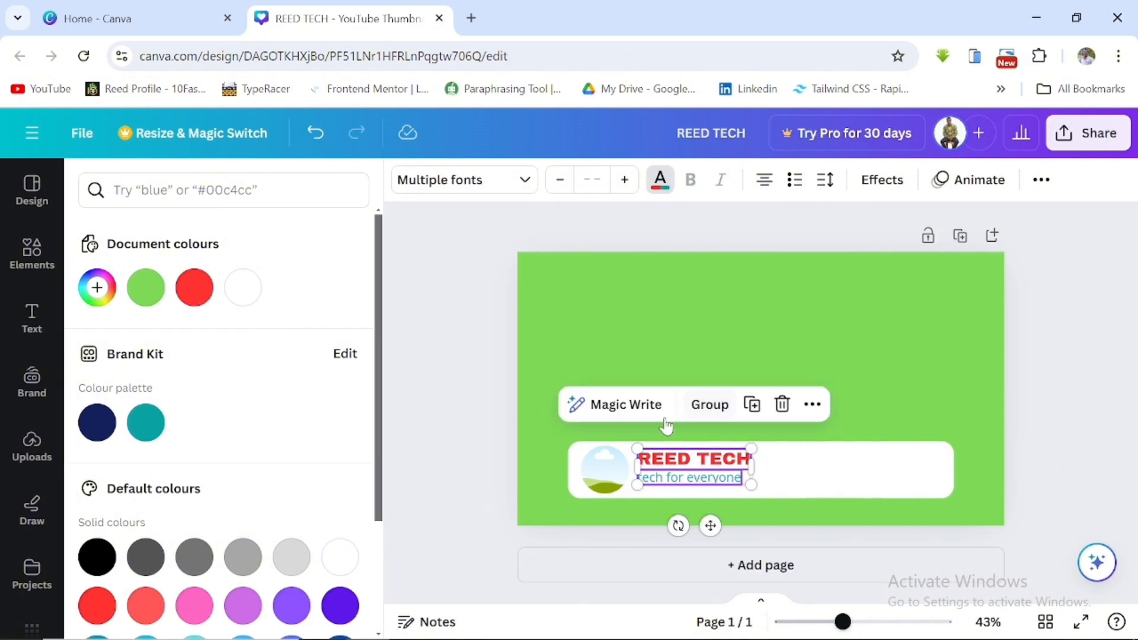
left_click(710, 405)
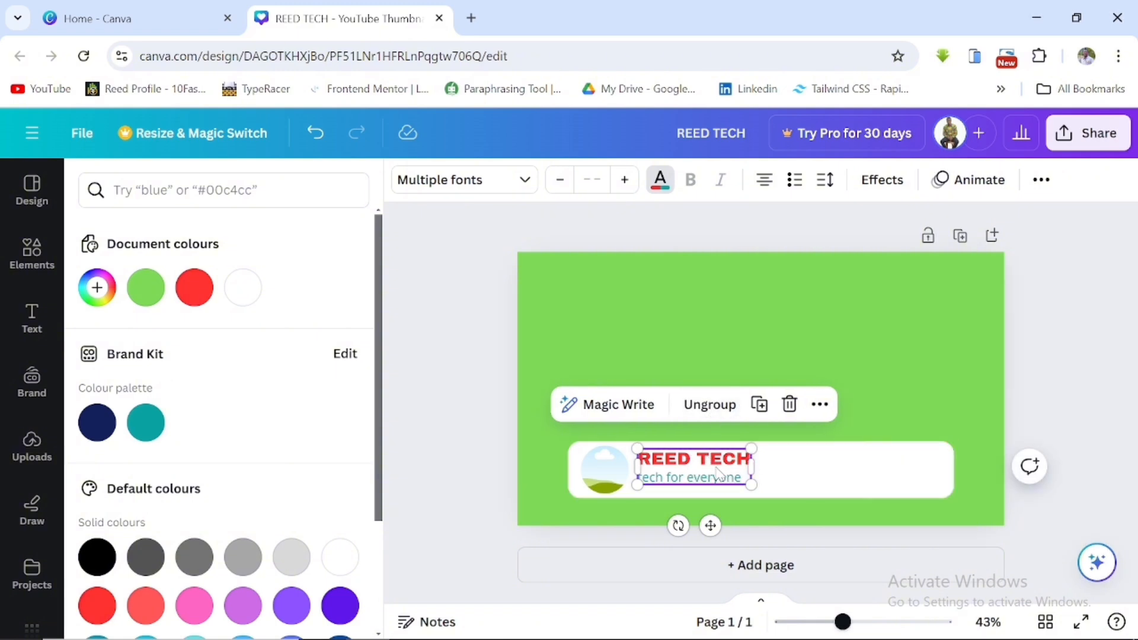
left_click_drag(710, 525, 711, 526)
left_click(780, 494)
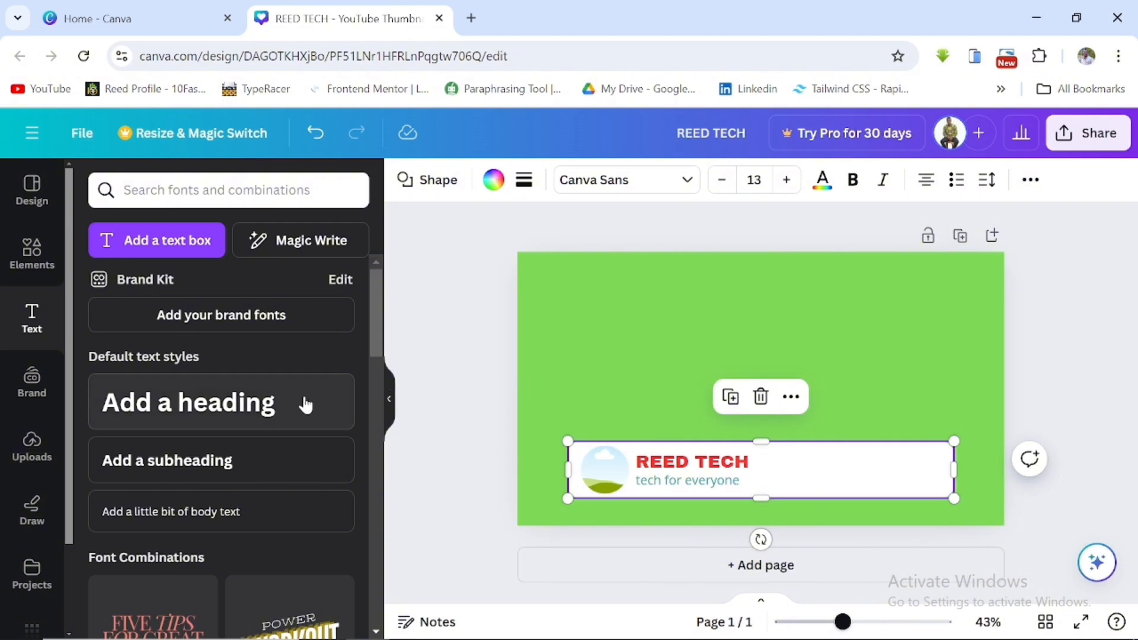
Upload the REED logo image from the REED (D:) drive.
left_click(34, 449)
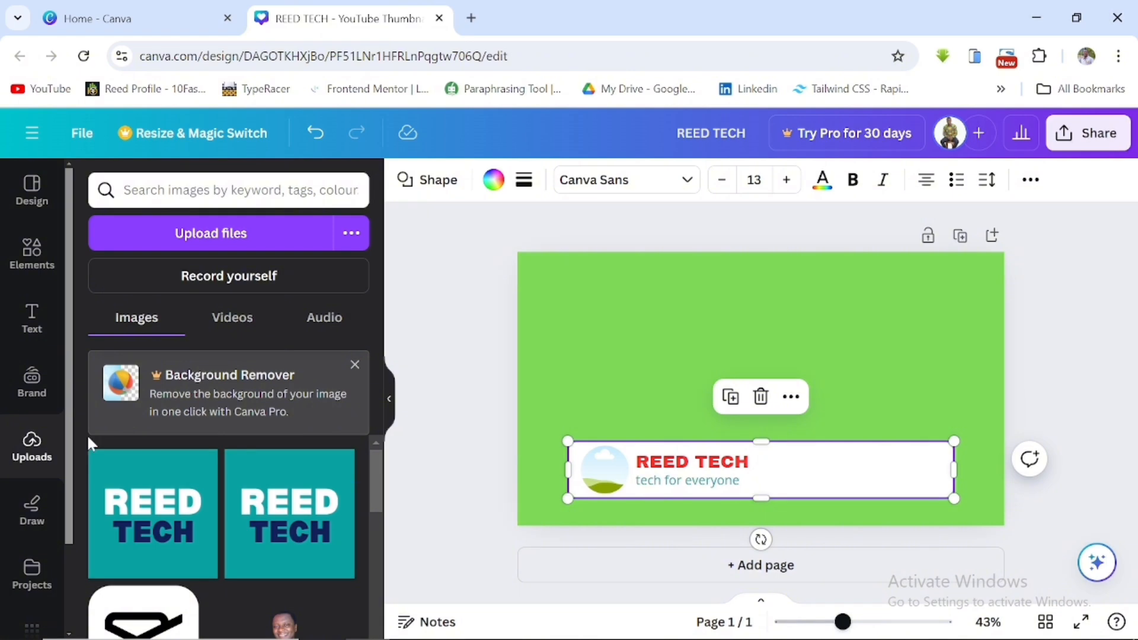
left_click(250, 231)
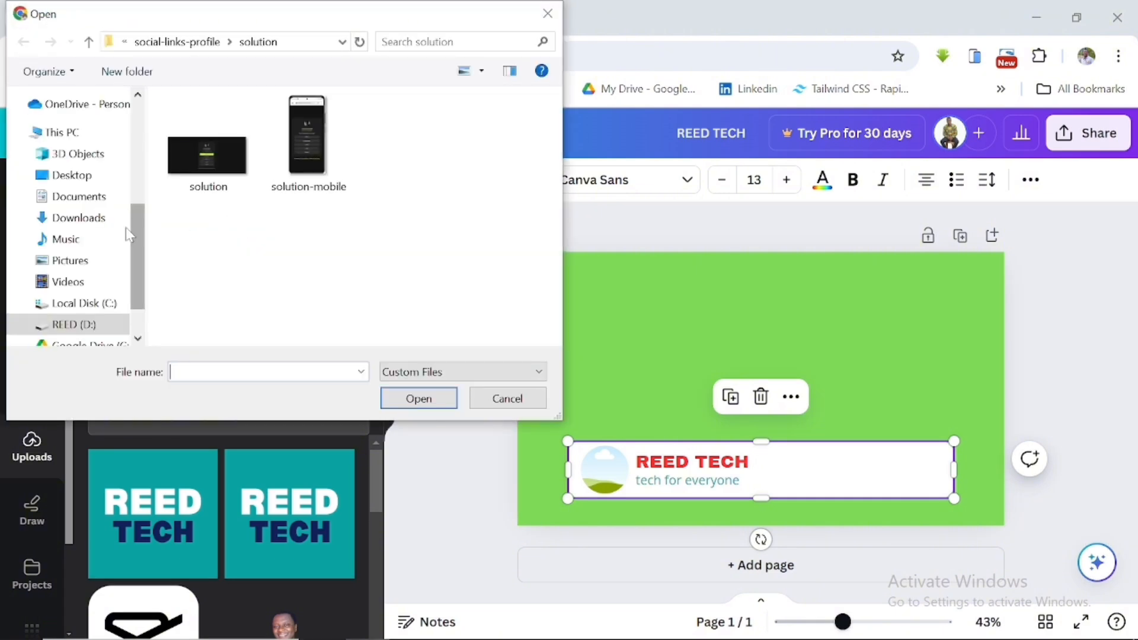
scroll(73, 263, "down", 1)
scroll(83, 261, "up", 3)
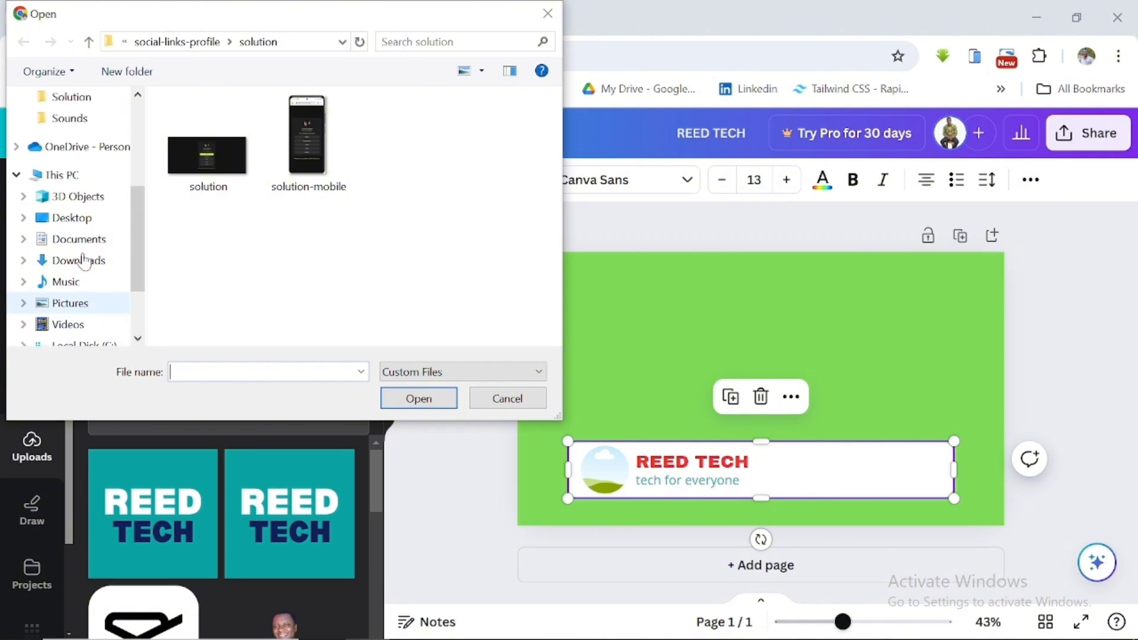
left_click(75, 139)
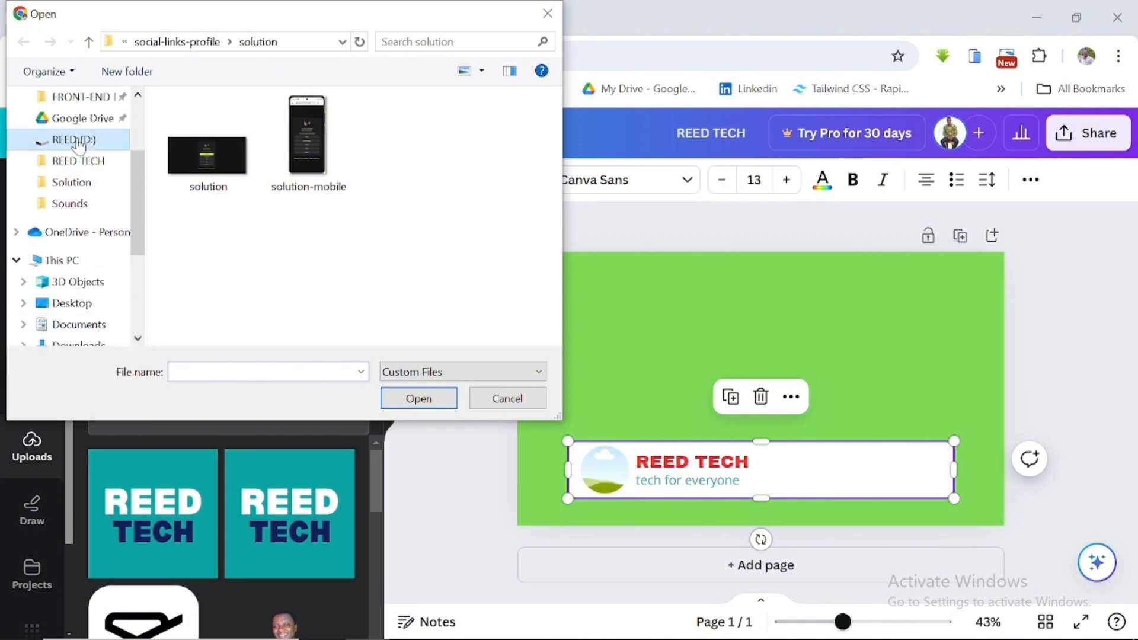
scroll(368, 233, "down", 1)
left_click(301, 247)
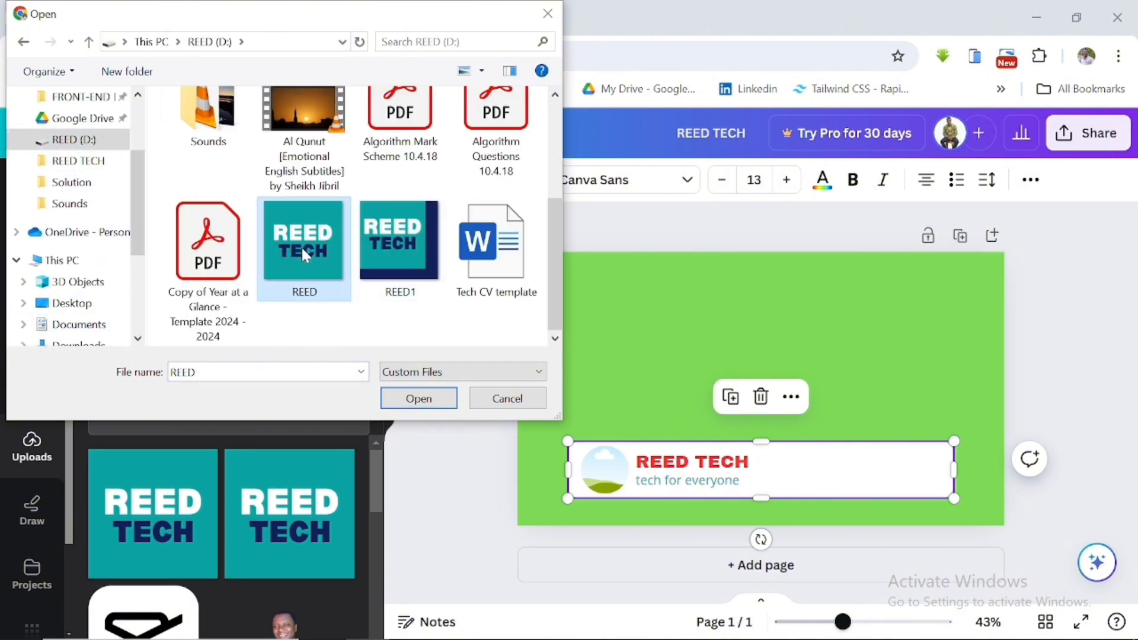
left_click(417, 399)
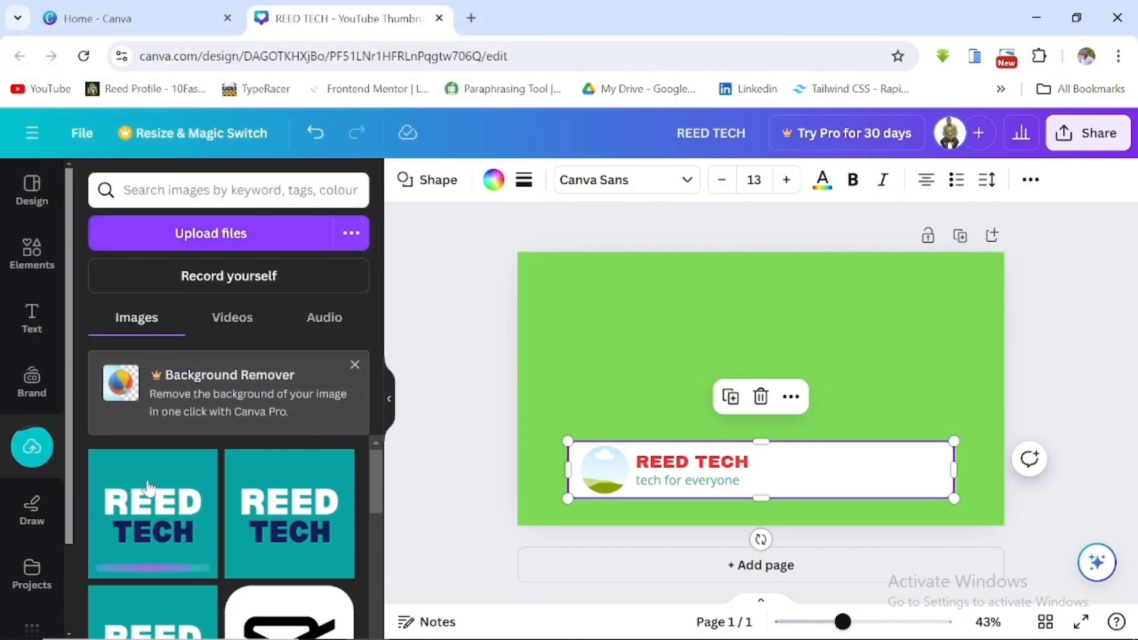
Add the uploaded REED logo to the page, shrink it and drop it into the circular frame on the white bar.
left_click(159, 499)
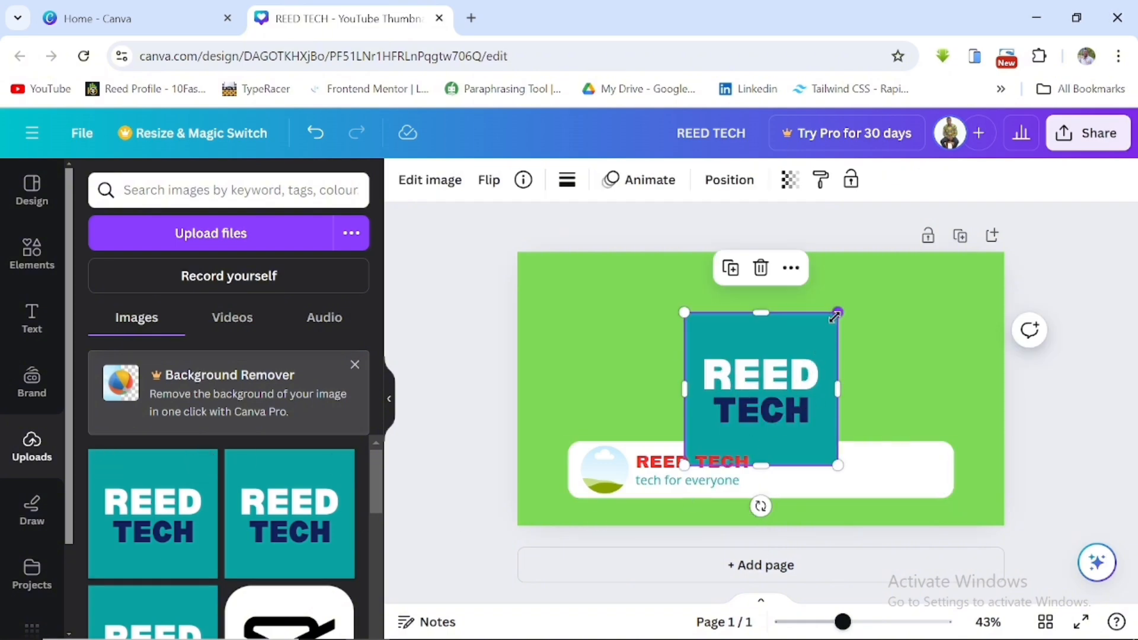
left_click_drag(836, 314, 691, 409)
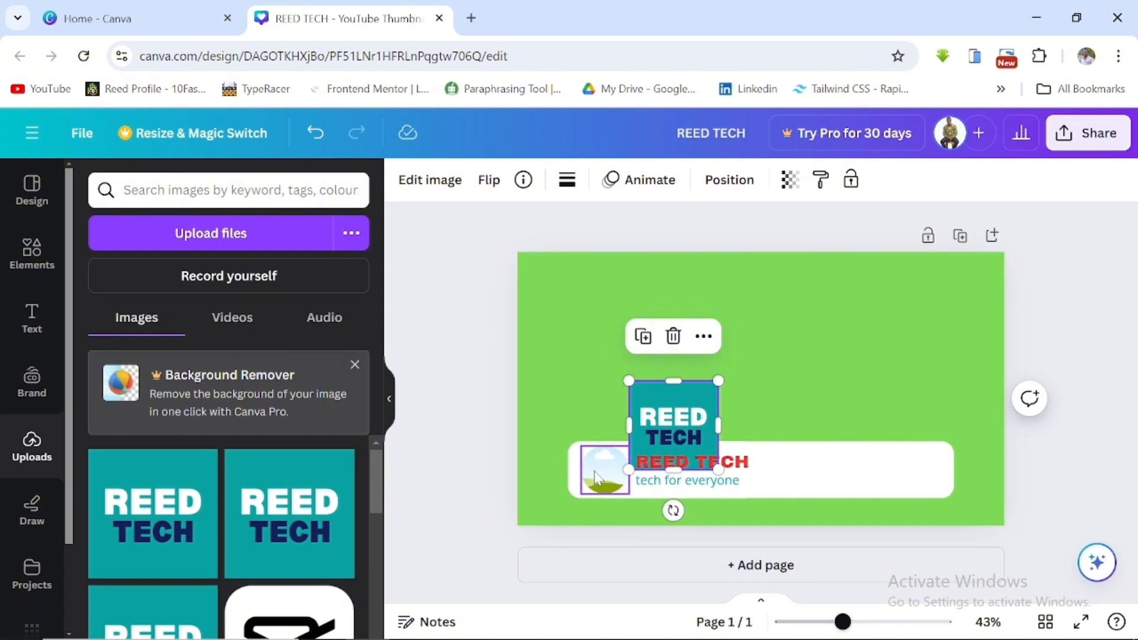
left_click_drag(700, 403, 603, 462)
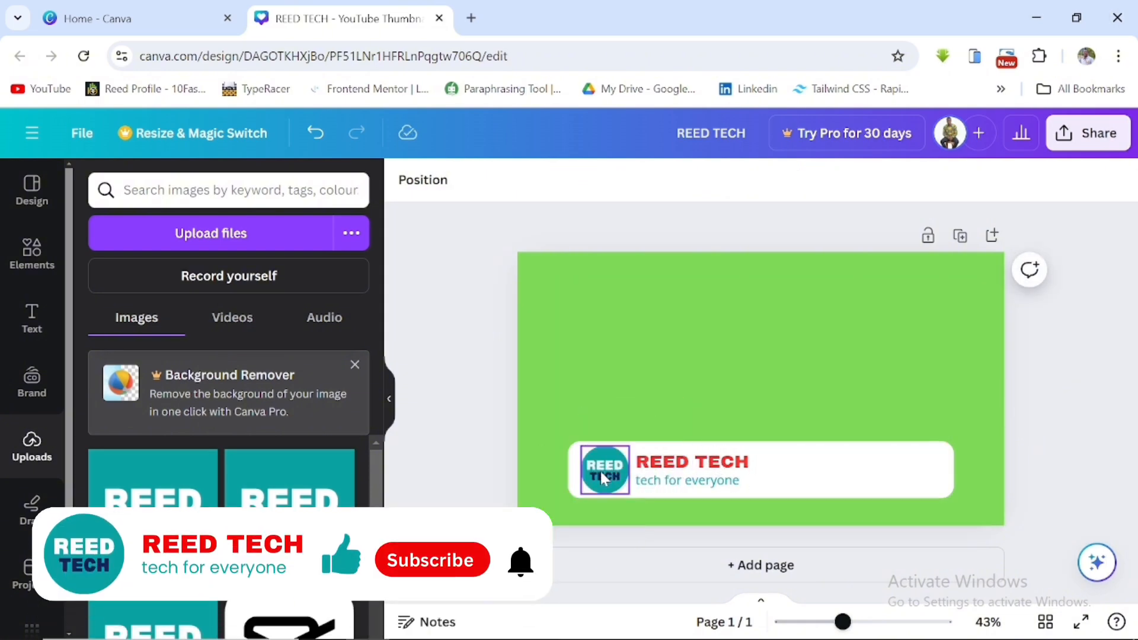
left_click(790, 462)
left_click(641, 421)
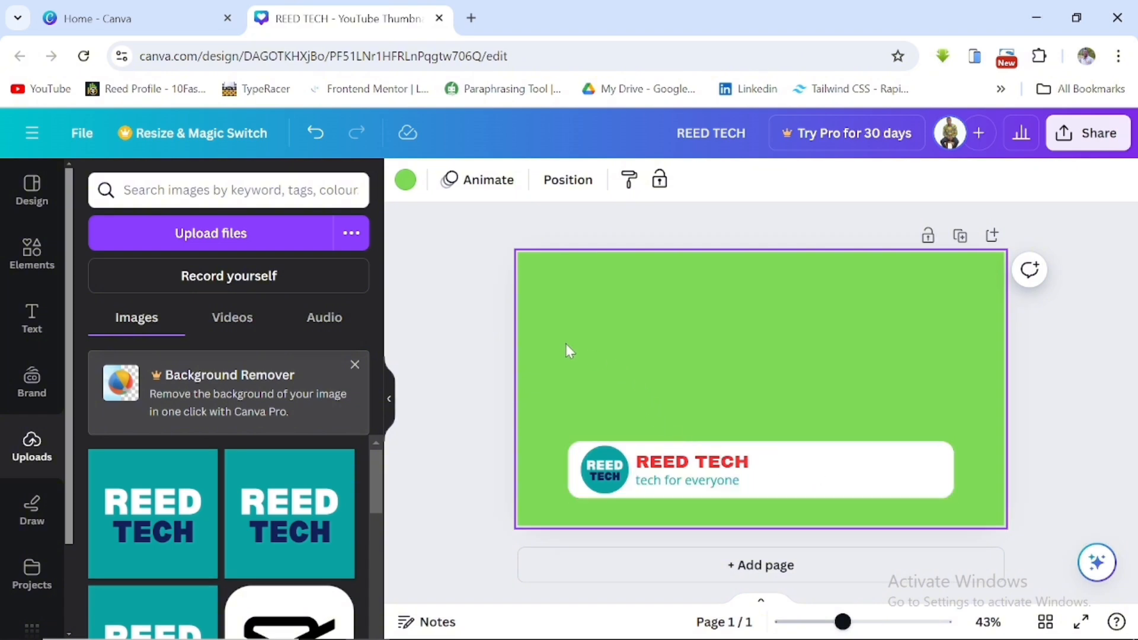
Search the elements for "thumbs up" and add the solid black thumbs-up graphic to the page.
left_click(36, 252)
left_click(174, 188)
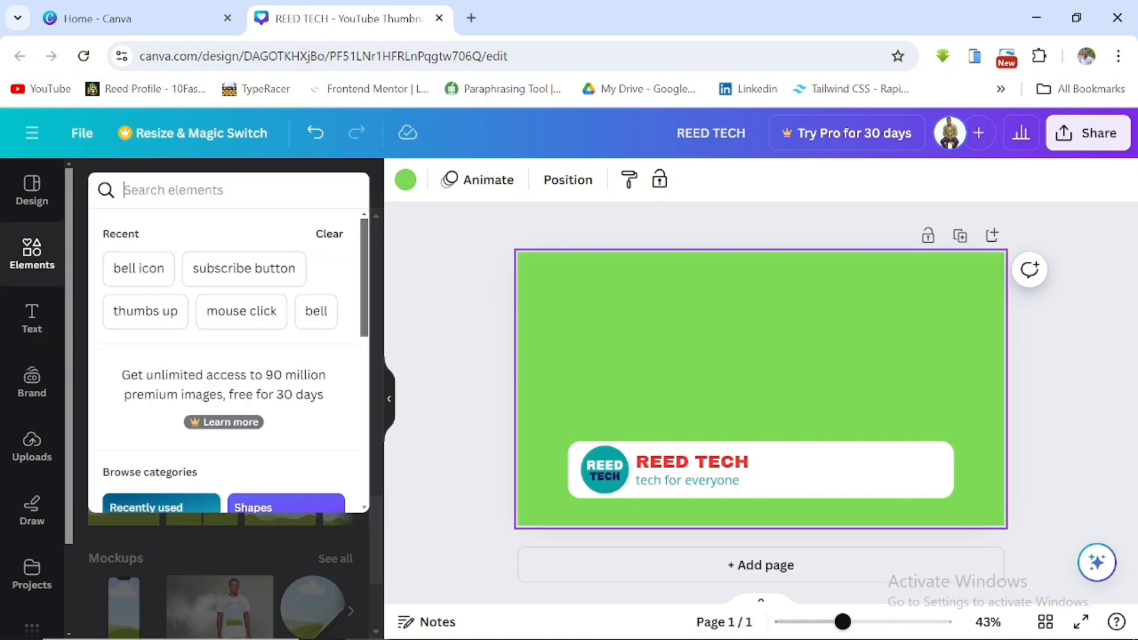
type("thu")
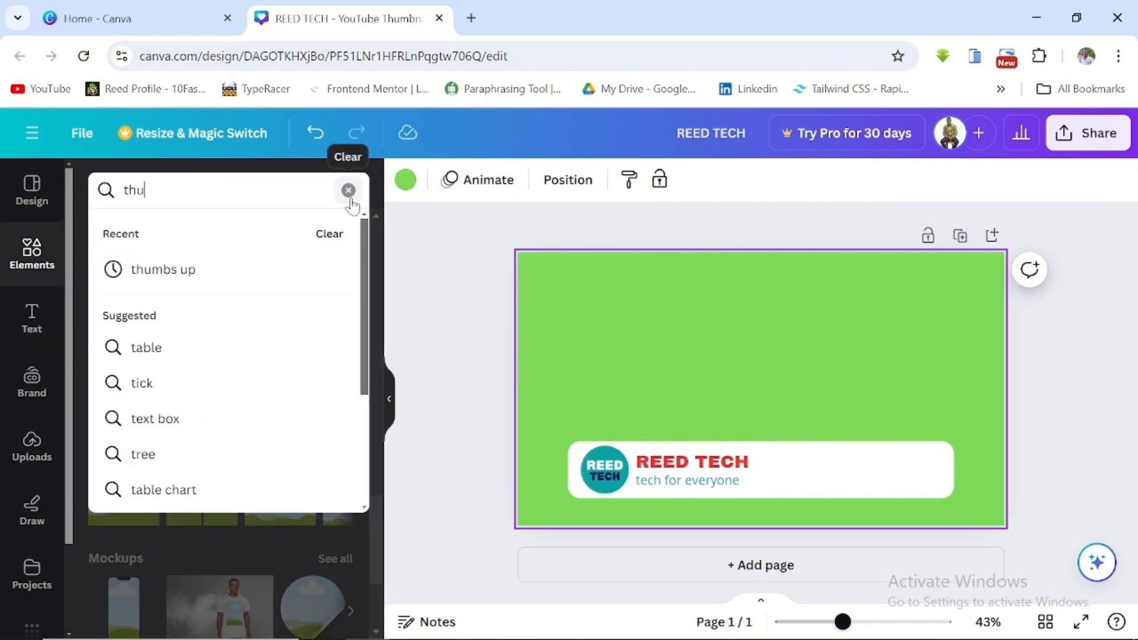
type("mbs up")
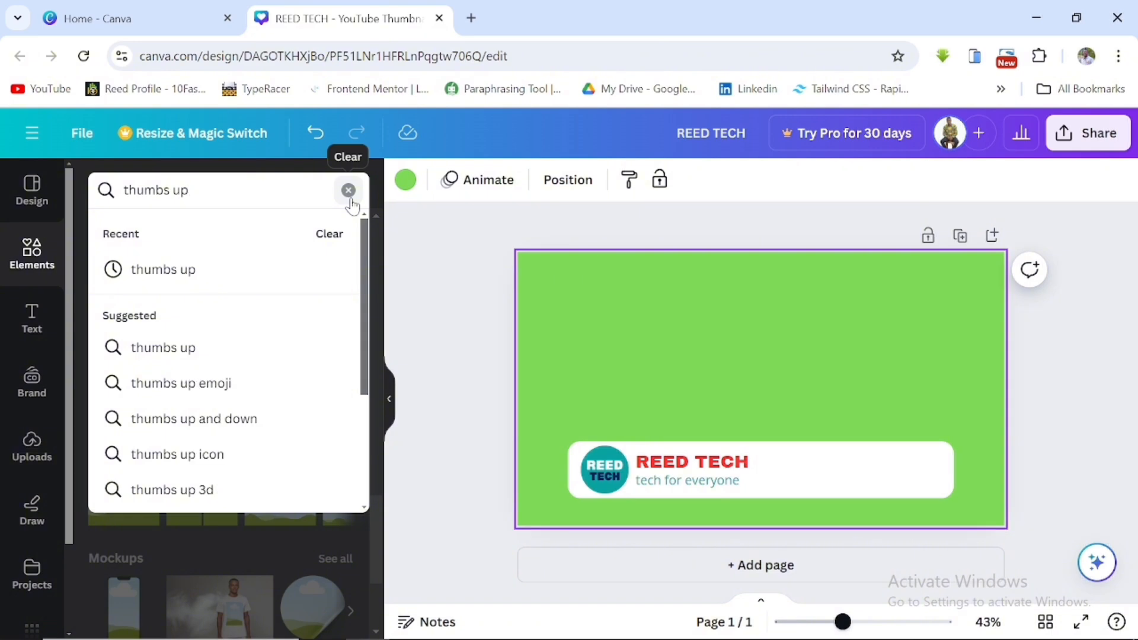
key("Return")
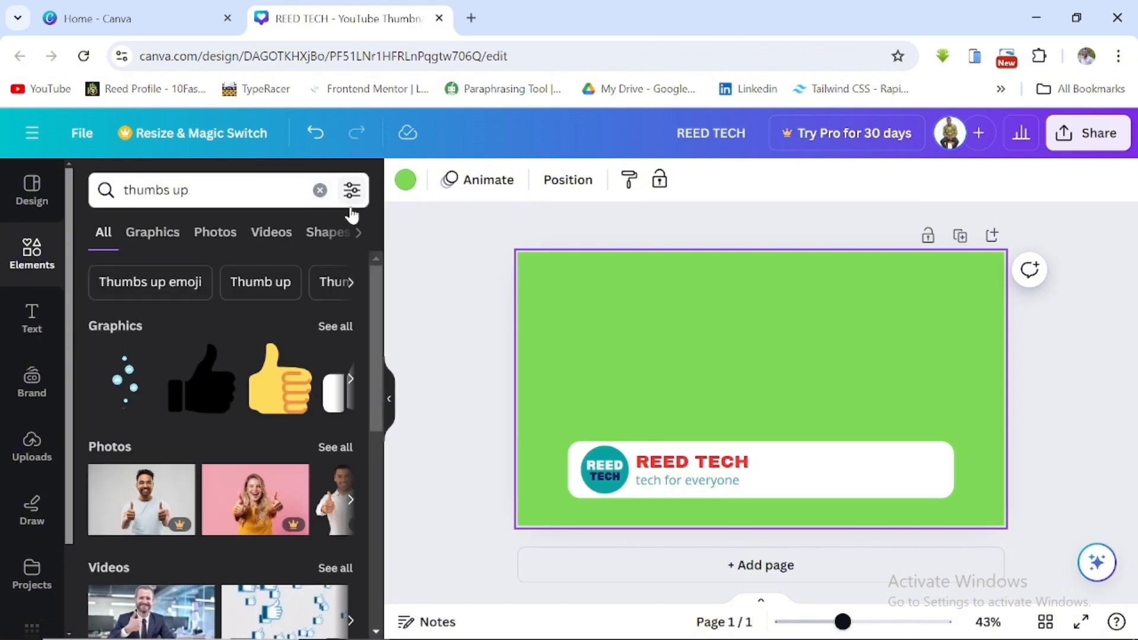
left_click(205, 392)
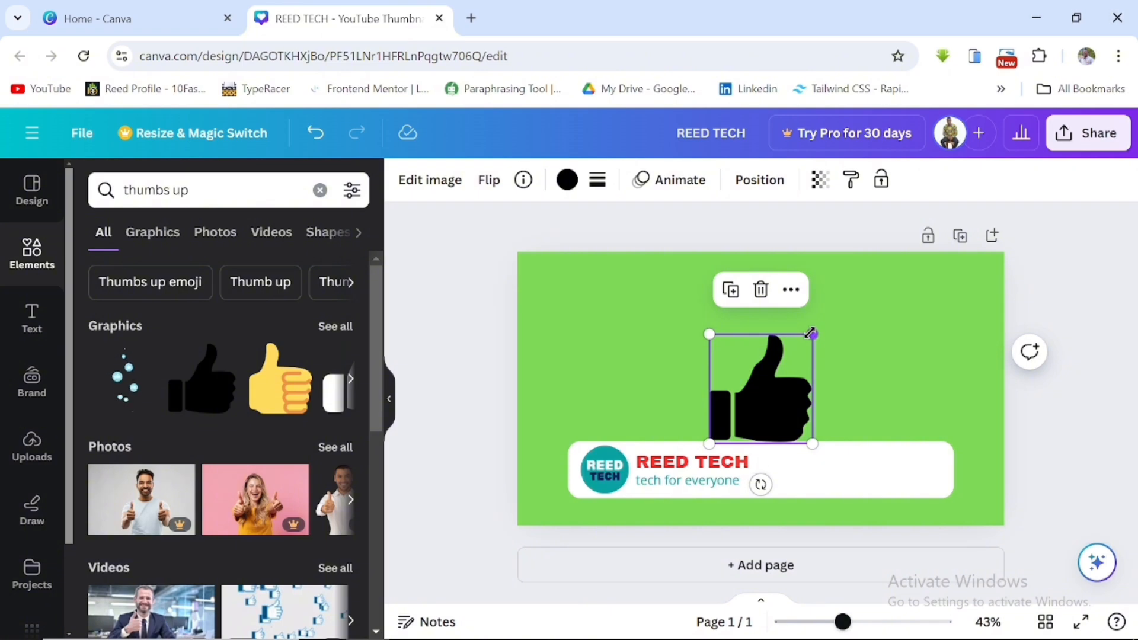
Shrink the thumbs-up graphic to icon size and place it beside the "REED TECH" text, vertically centred in the white bar.
left_click_drag(811, 334, 740, 411)
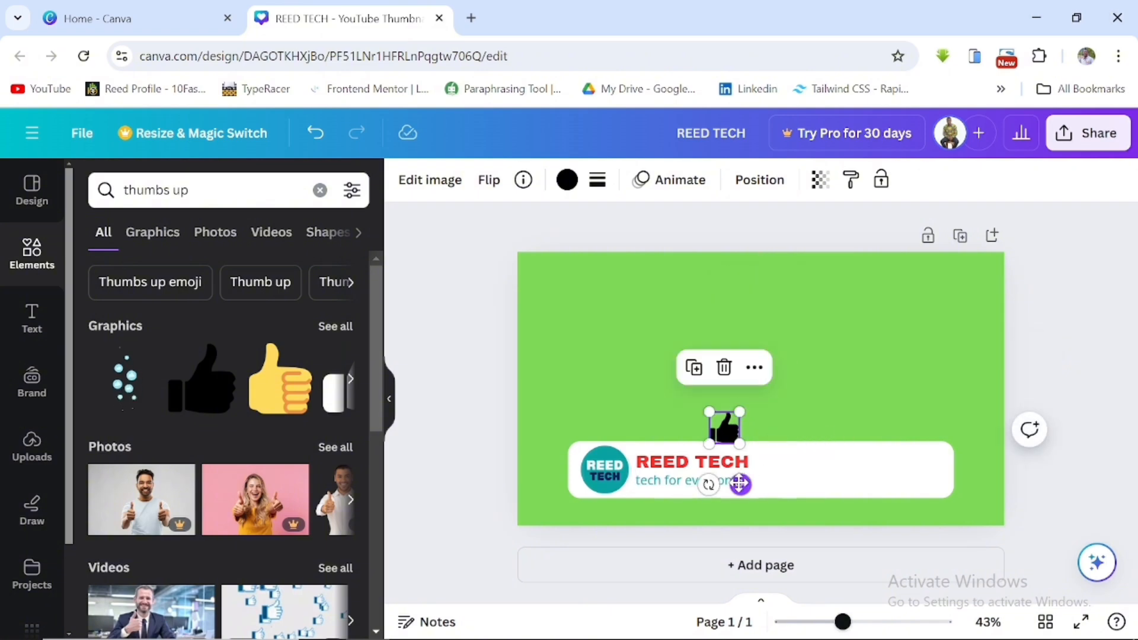
left_click_drag(740, 484, 790, 525)
left_click_drag(791, 454, 786, 459)
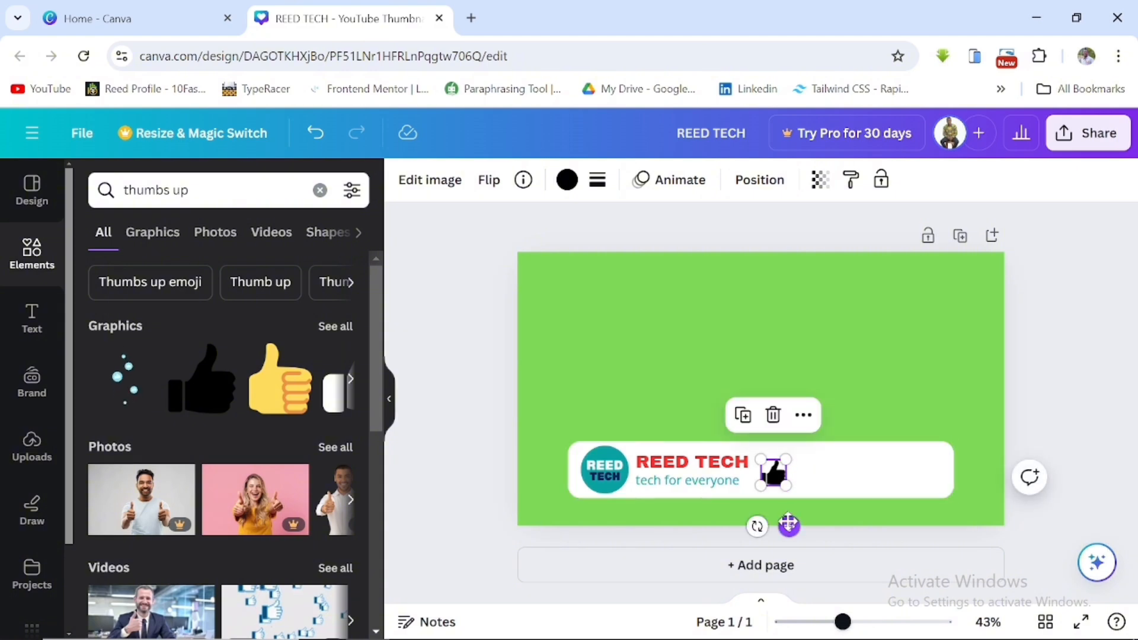
left_click_drag(788, 524, 789, 521)
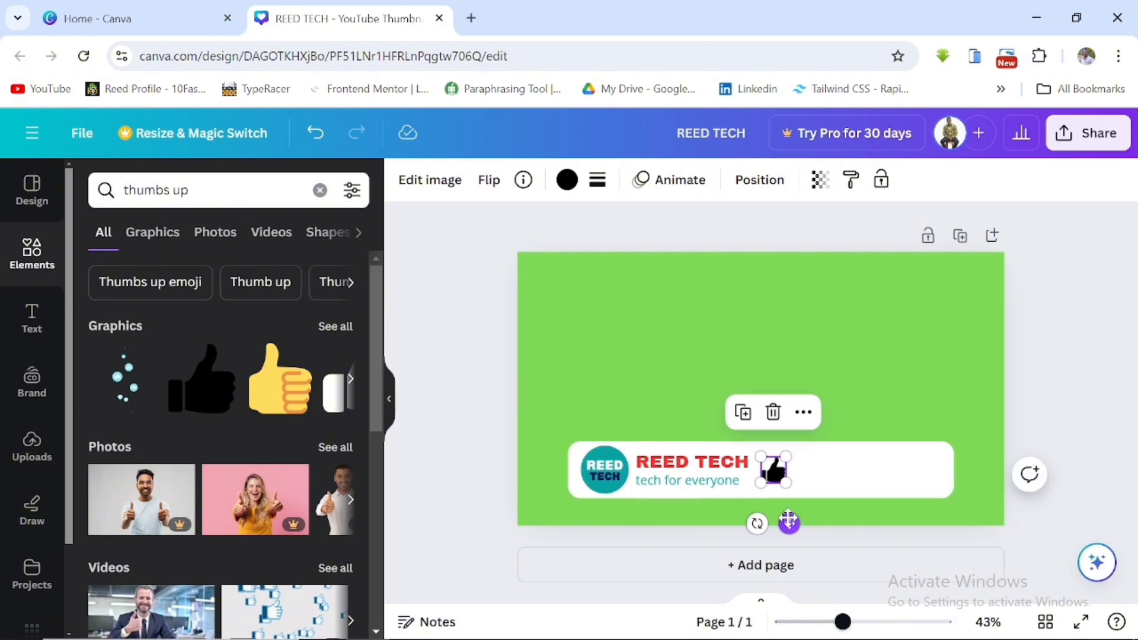
left_click(859, 473)
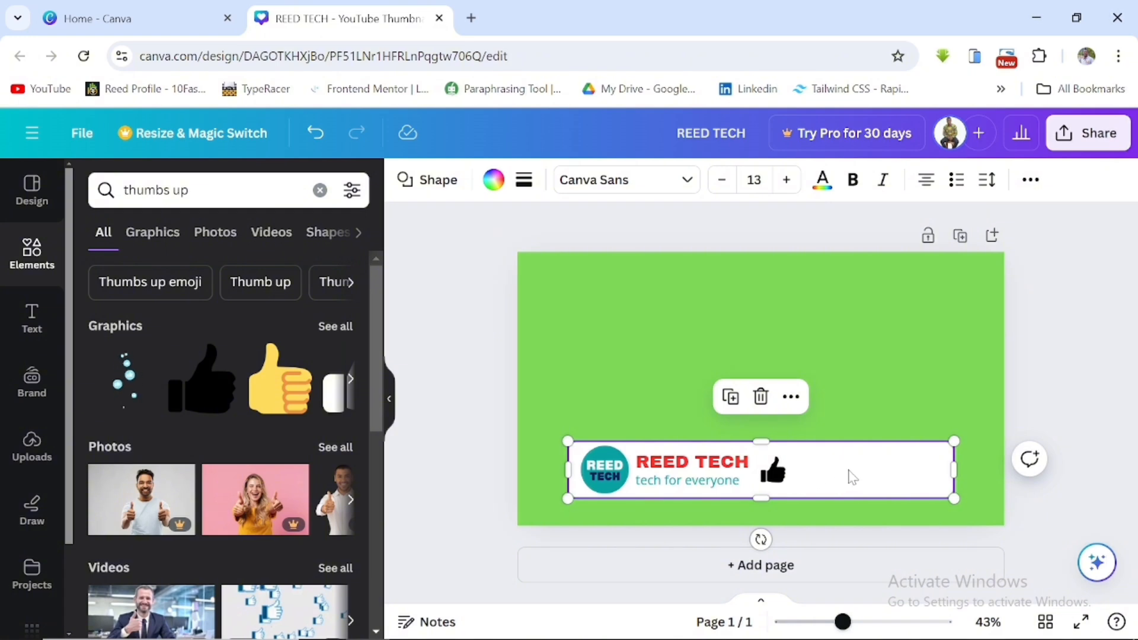
Recolour the thumbs-up icon with the teal from the document colours.
left_click(775, 477)
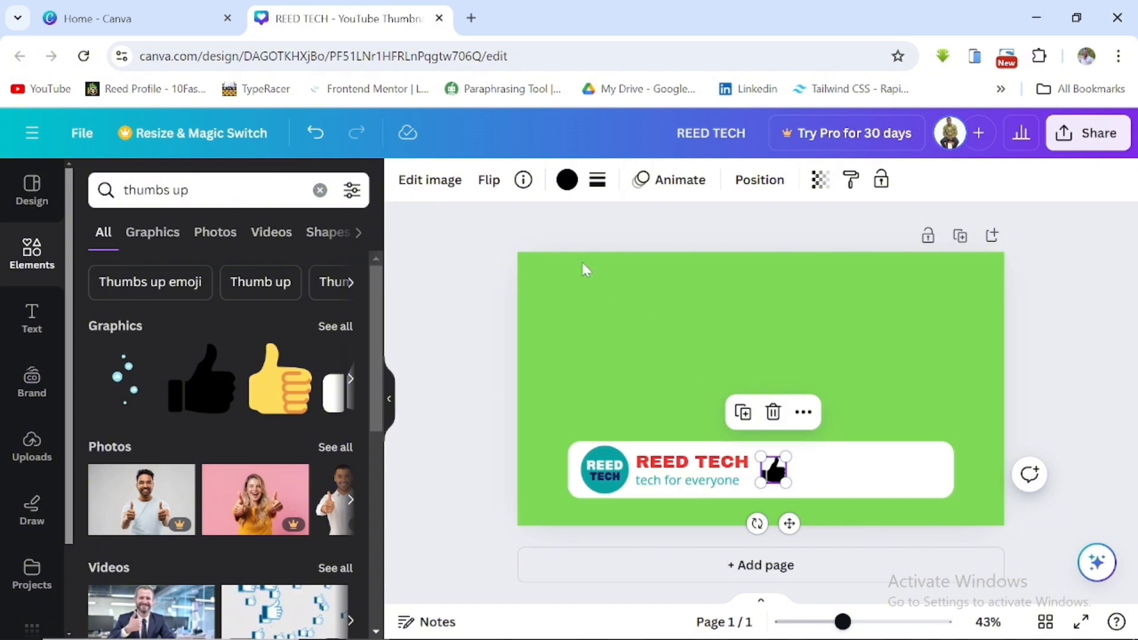
left_click(566, 183)
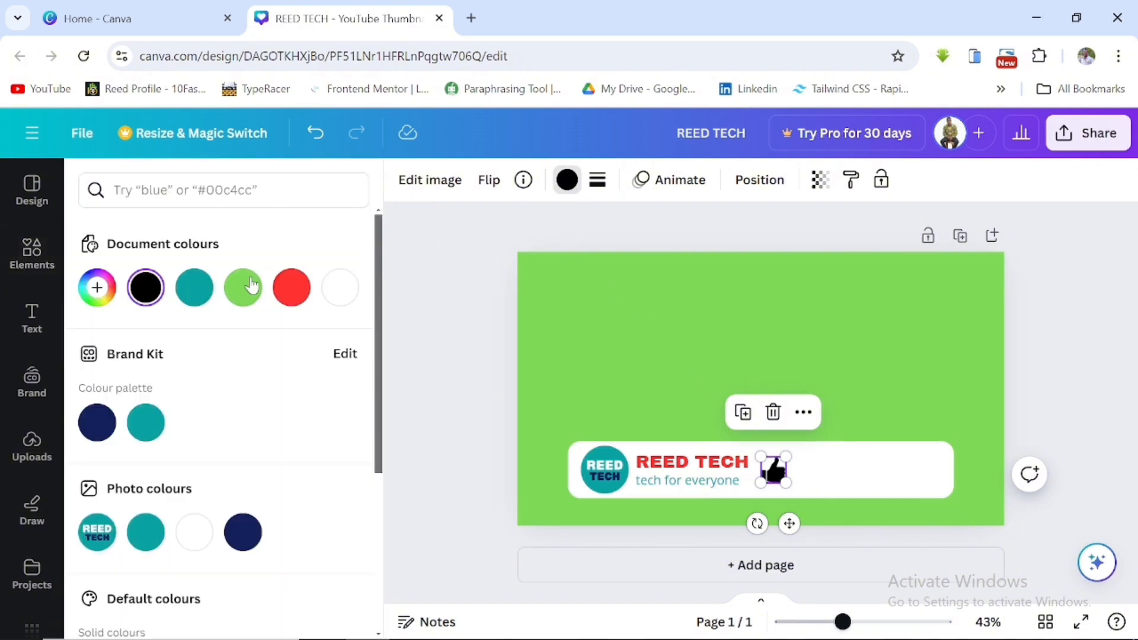
left_click(194, 289)
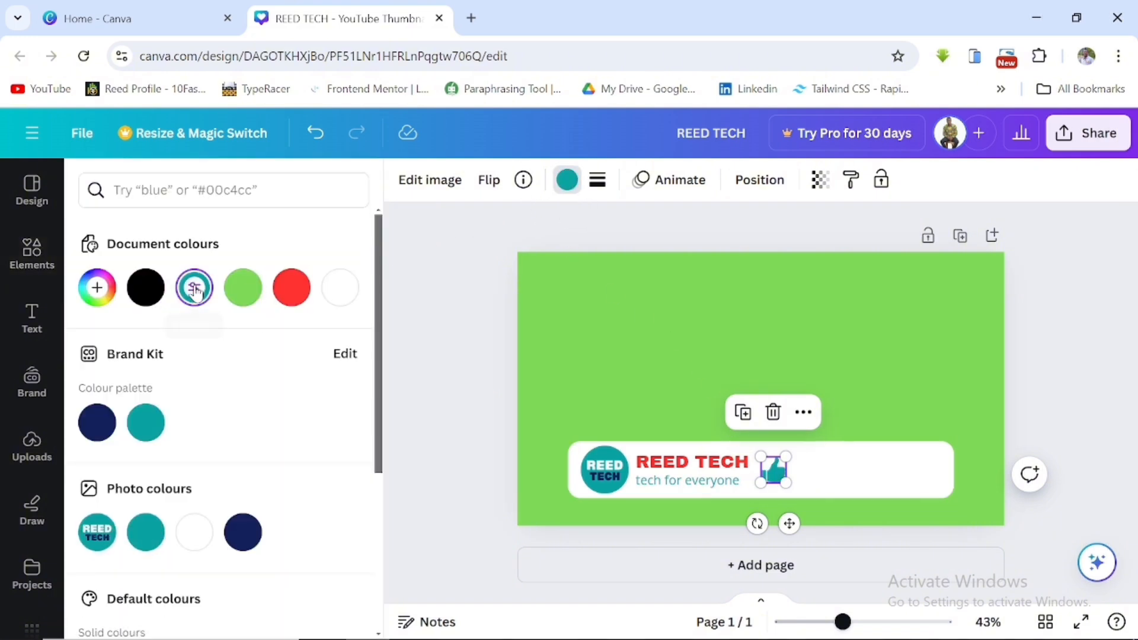
left_click(861, 478)
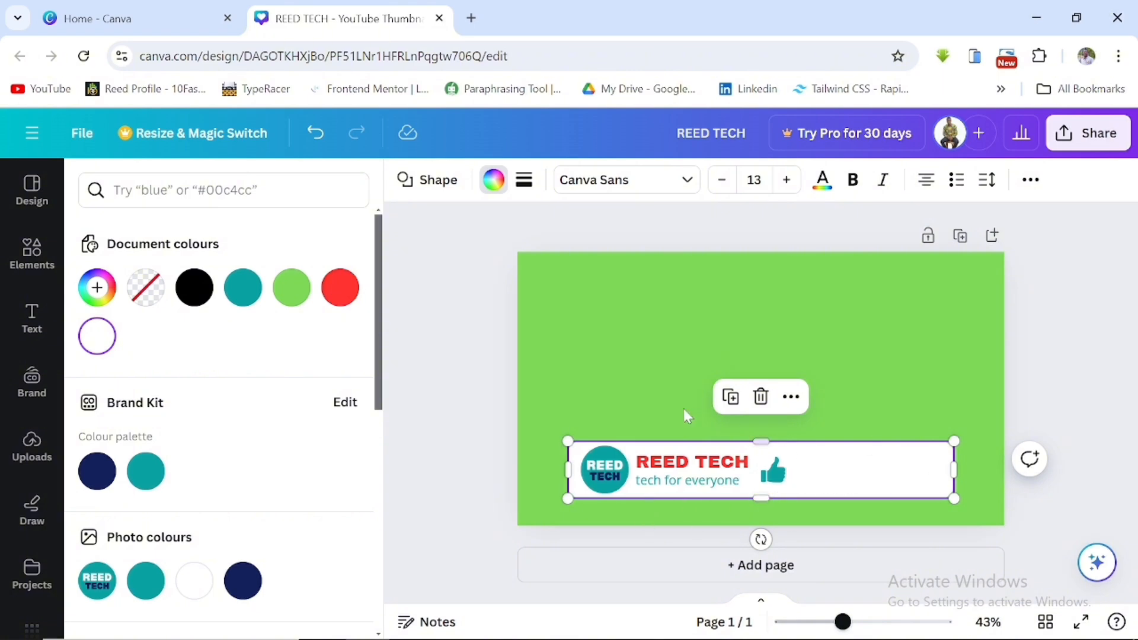
Search the elements for "subscribe button" and browse the full set of graphics for a suitable button.
left_click(32, 255)
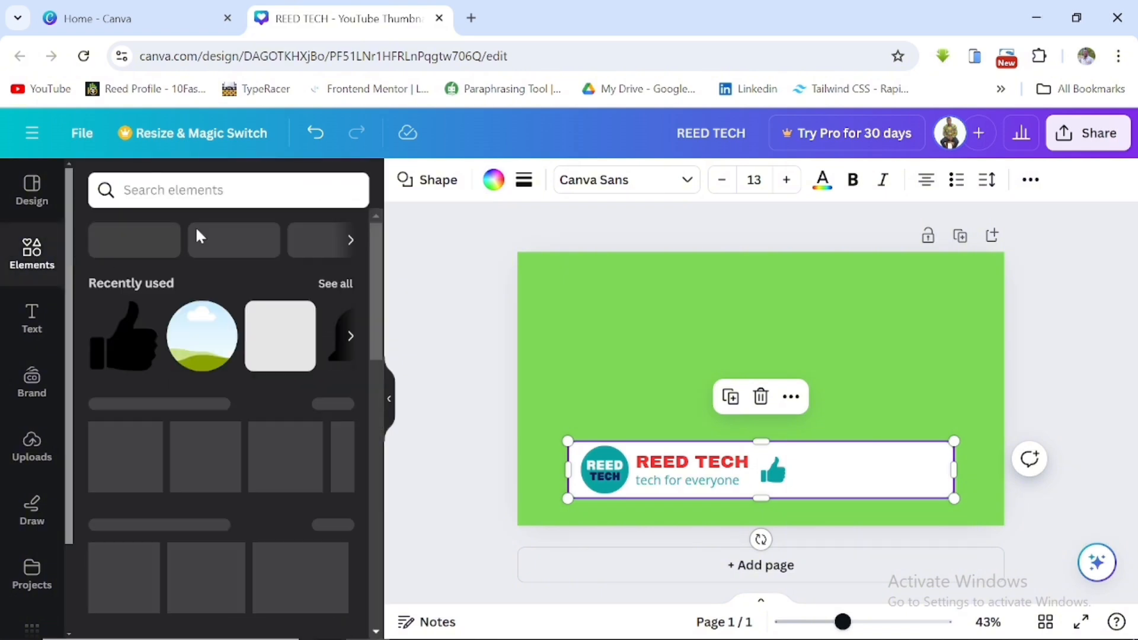
left_click(196, 189)
type("s")
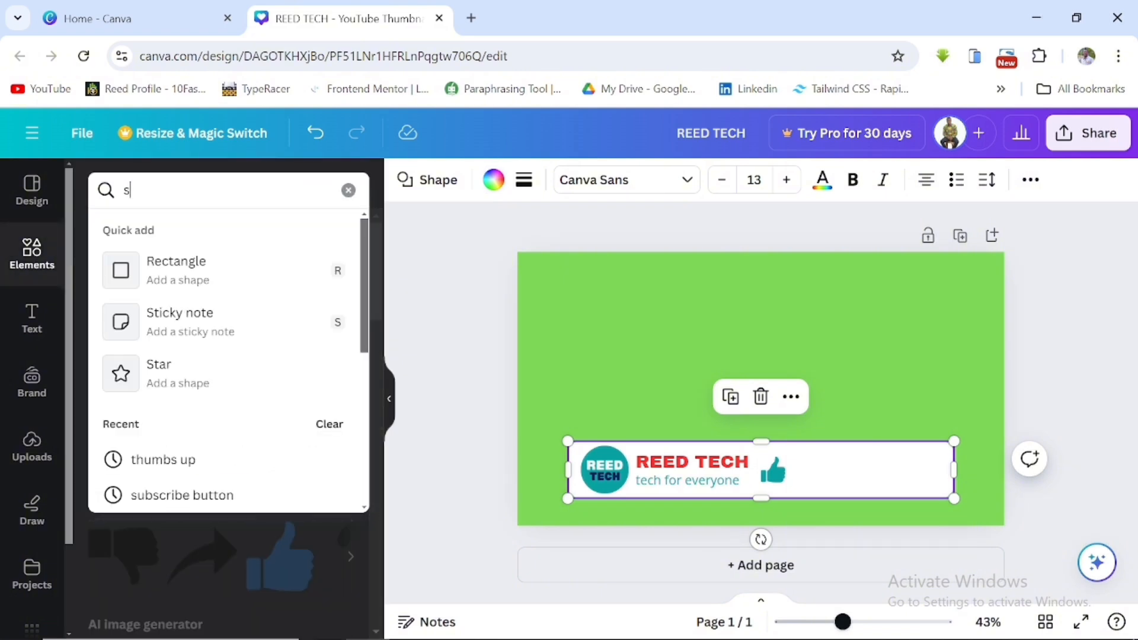
type("ubscribe ")
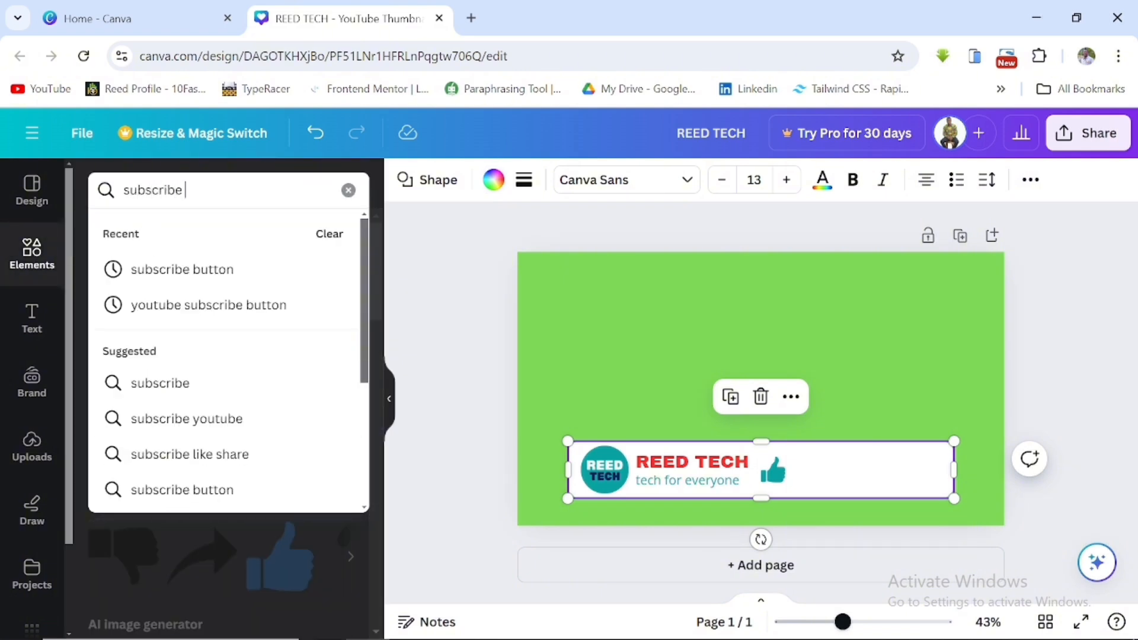
type("button")
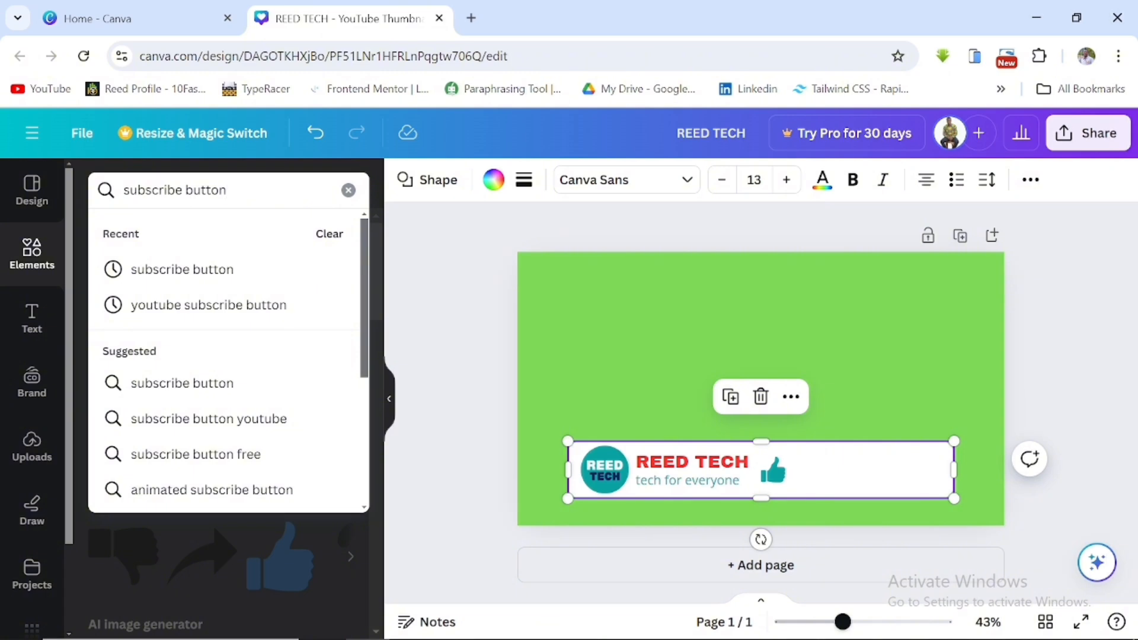
key("Return")
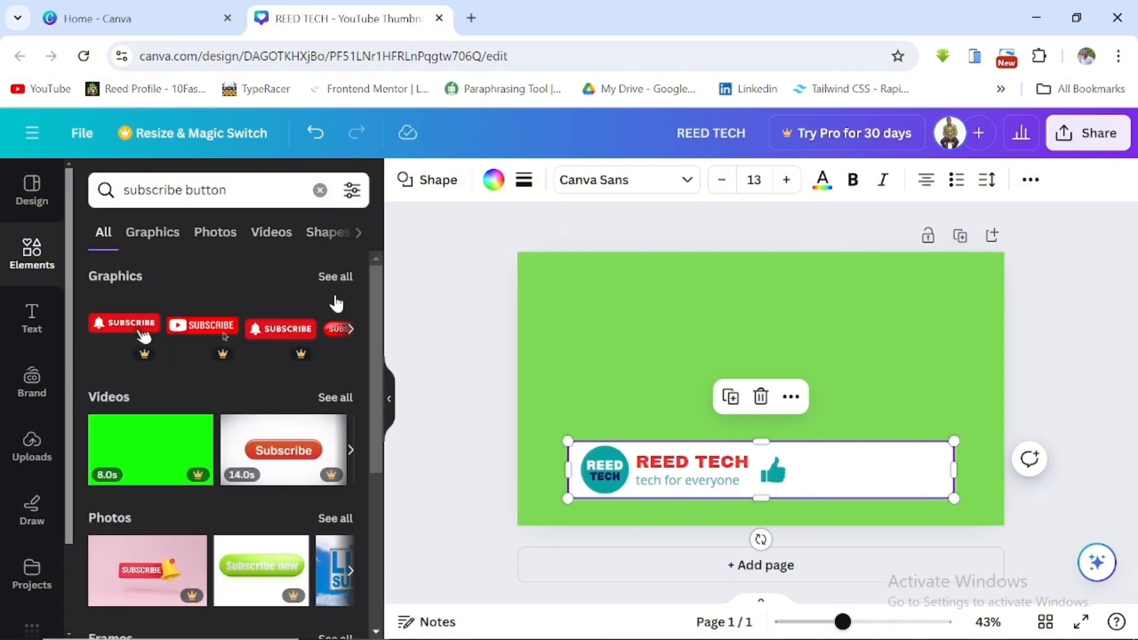
left_click(335, 277)
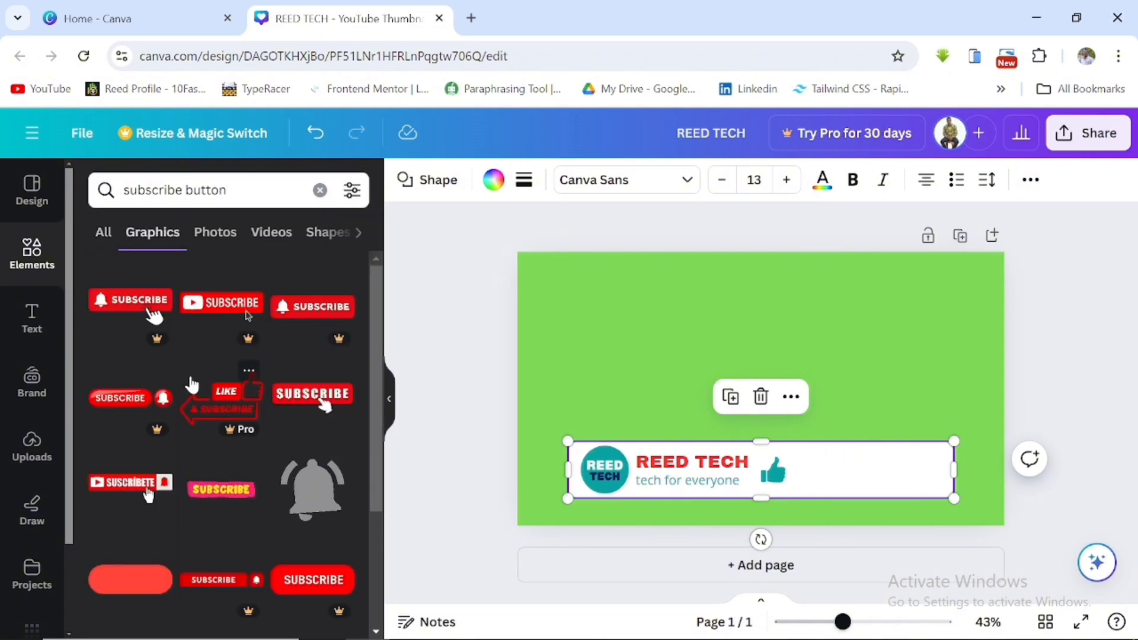
scroll(243, 397, "down", 6)
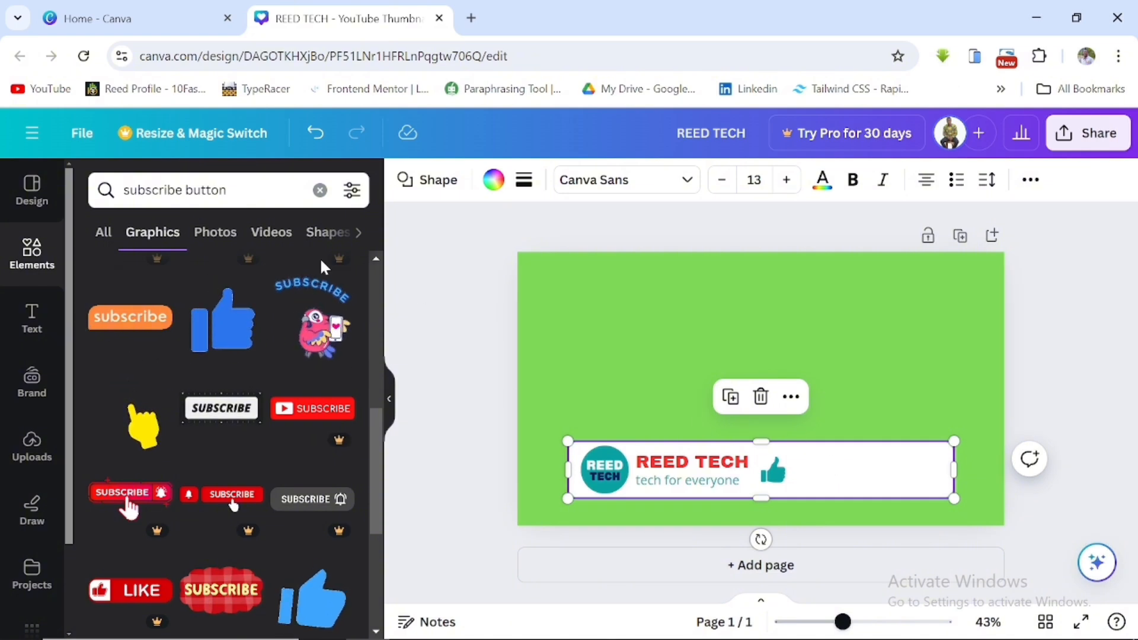
Add a rounded square, reshape it into a short, wide button and place it just right of the thumbs-up icon in the white bar.
left_click(41, 256)
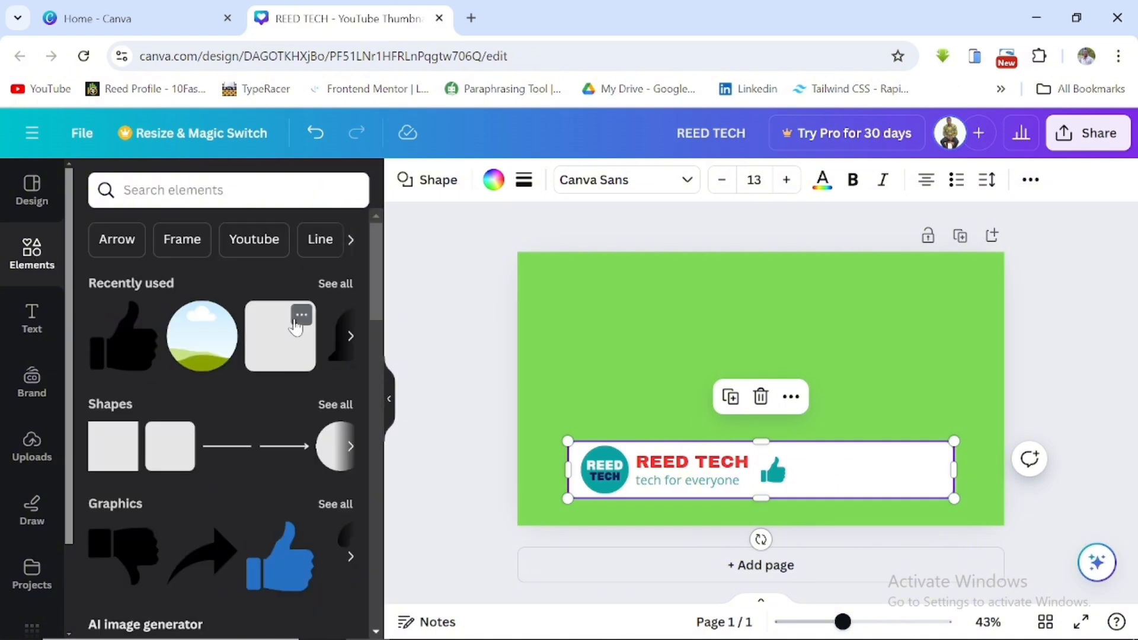
left_click(169, 446)
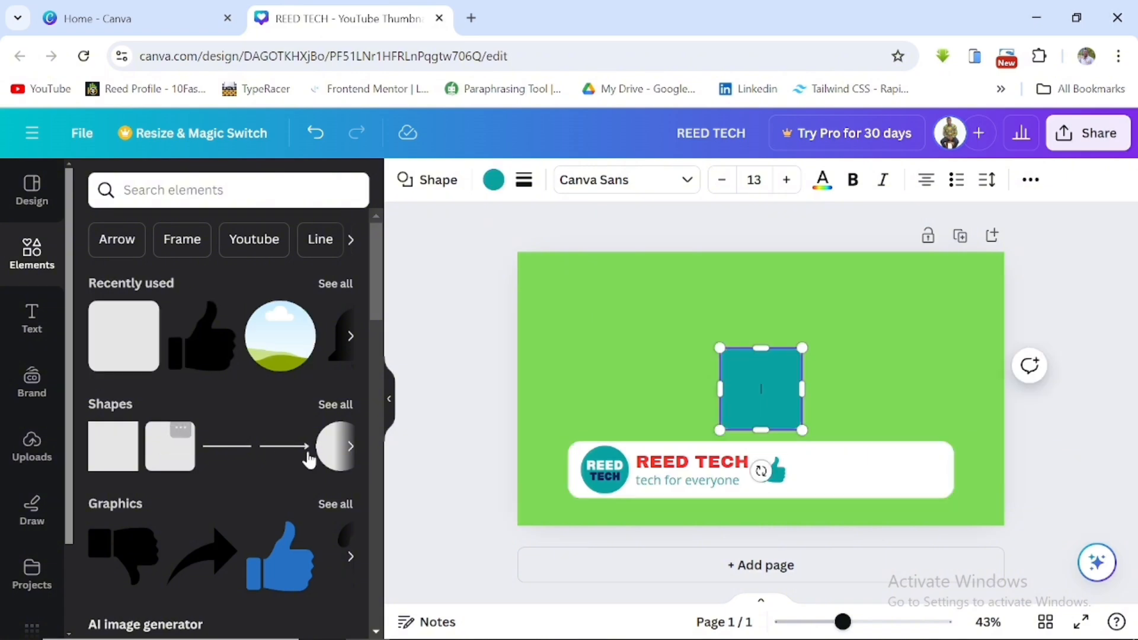
left_click_drag(798, 384, 825, 386)
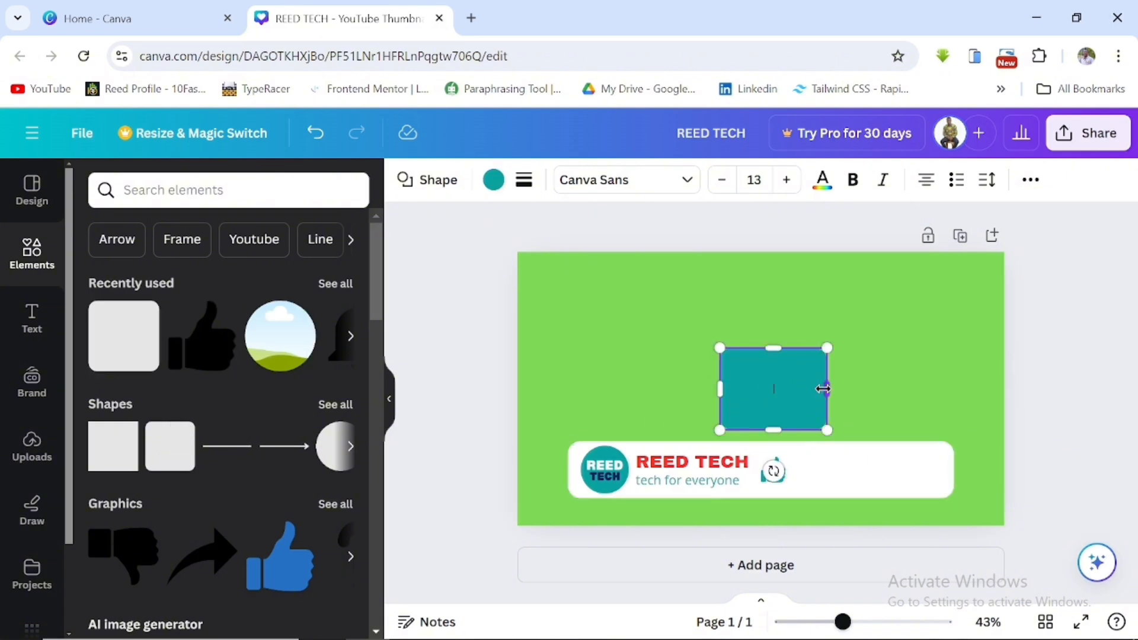
left_click_drag(773, 348, 772, 388)
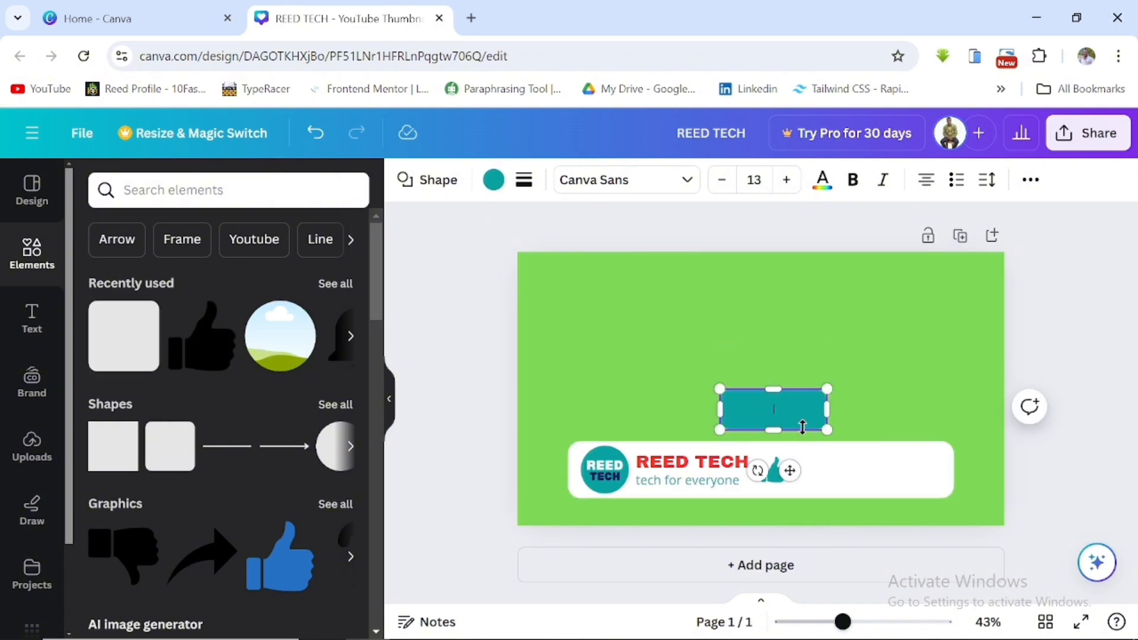
left_click_drag(802, 426, 847, 484)
left_click_drag(864, 523, 864, 521)
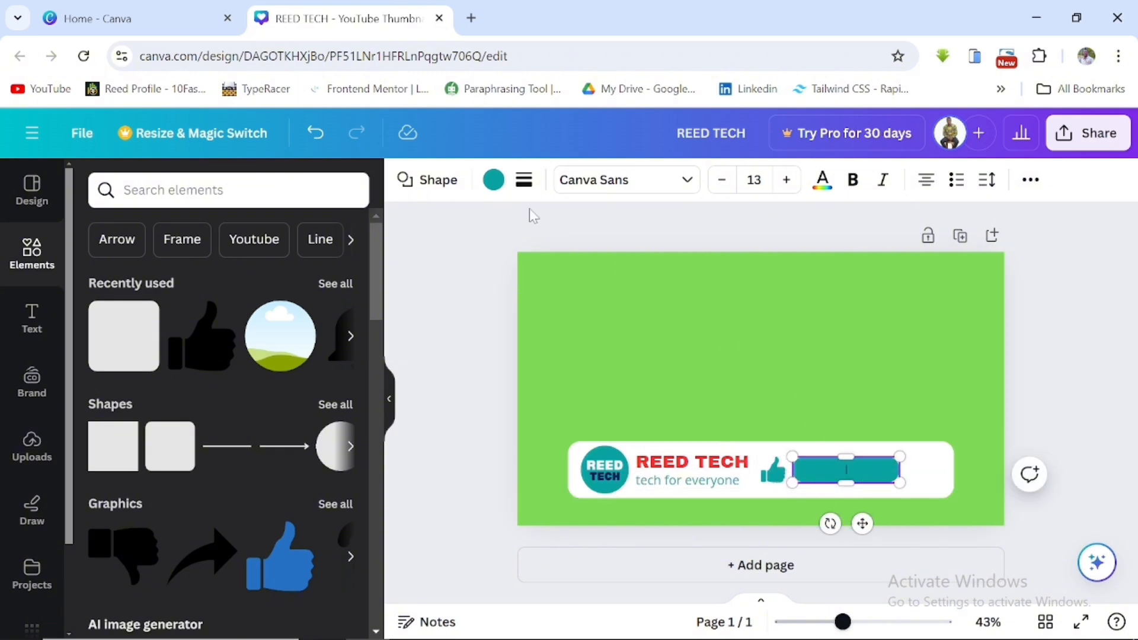
Recolour the button shape beside the thumbs-up icon with the red #ff3131 from the document colours.
left_click(493, 179)
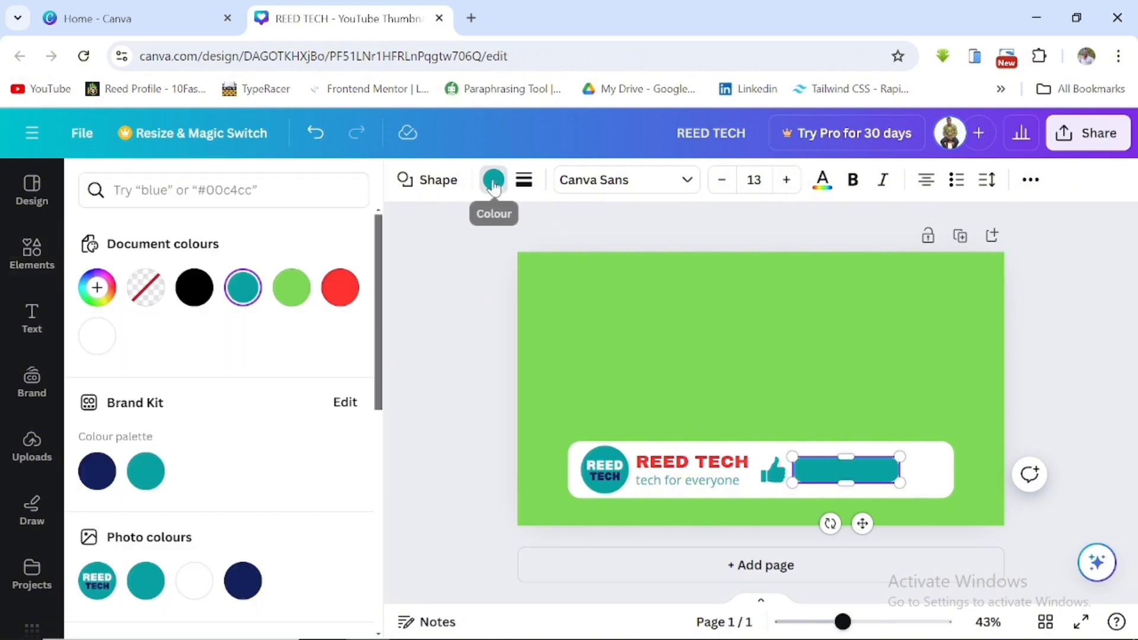
left_click(339, 291)
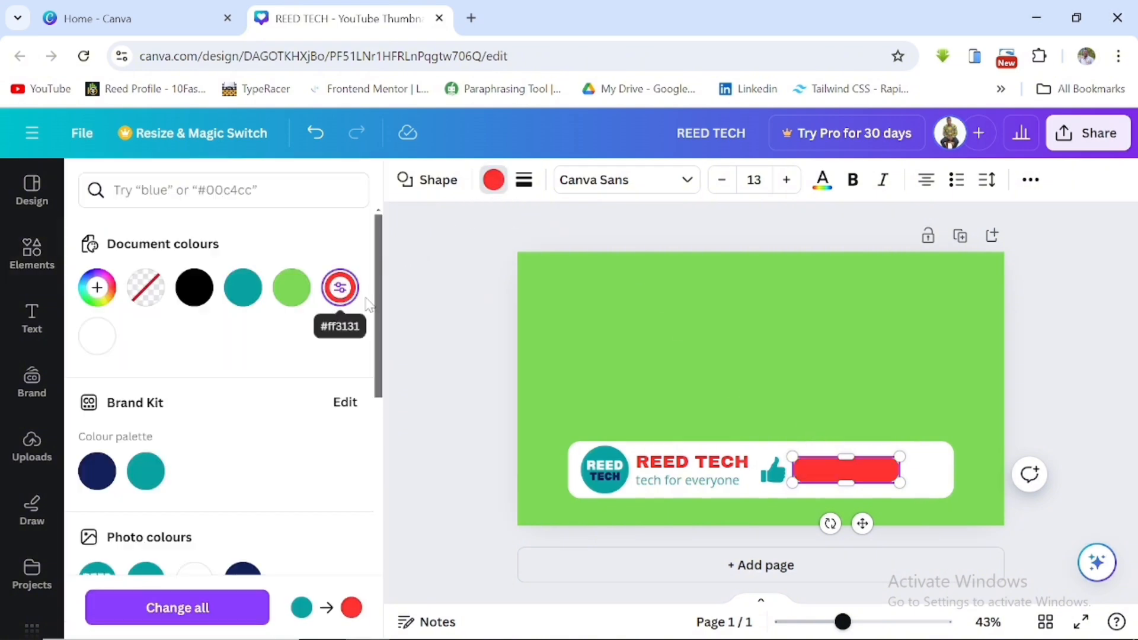
left_click(801, 411)
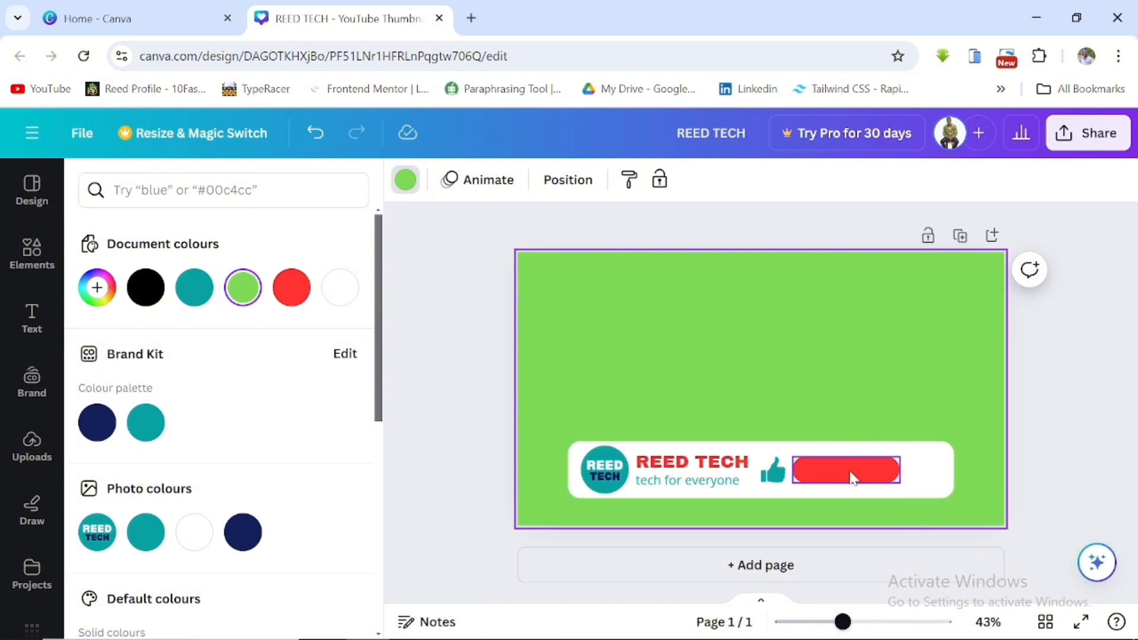
Add a body text box reading "Subscribe" and place it centred on the red button.
left_click(33, 324)
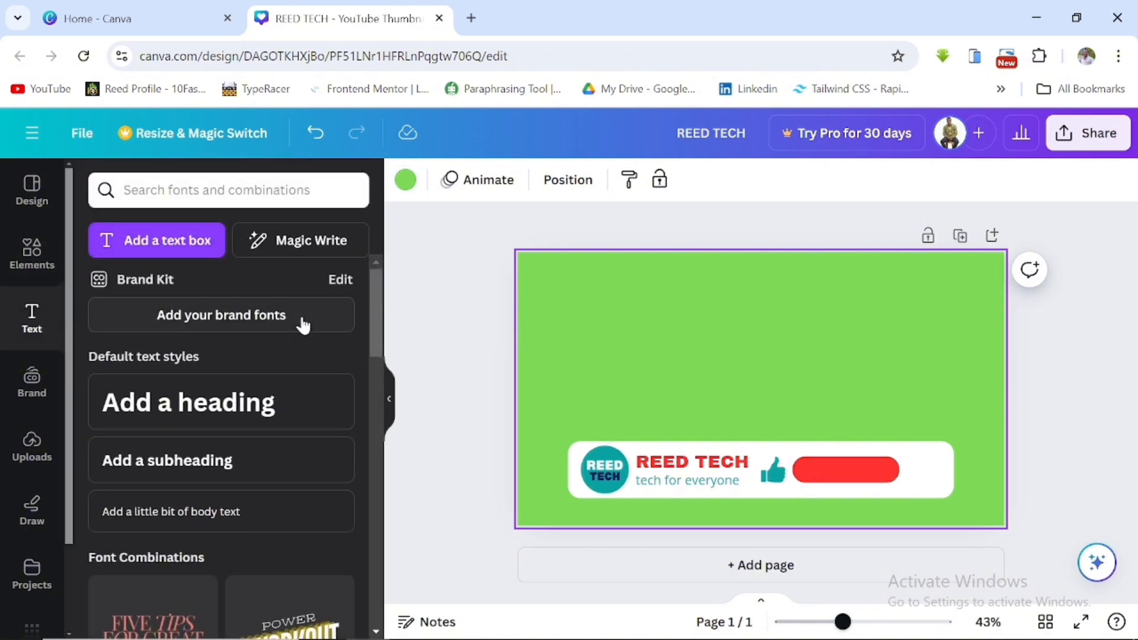
left_click(237, 513)
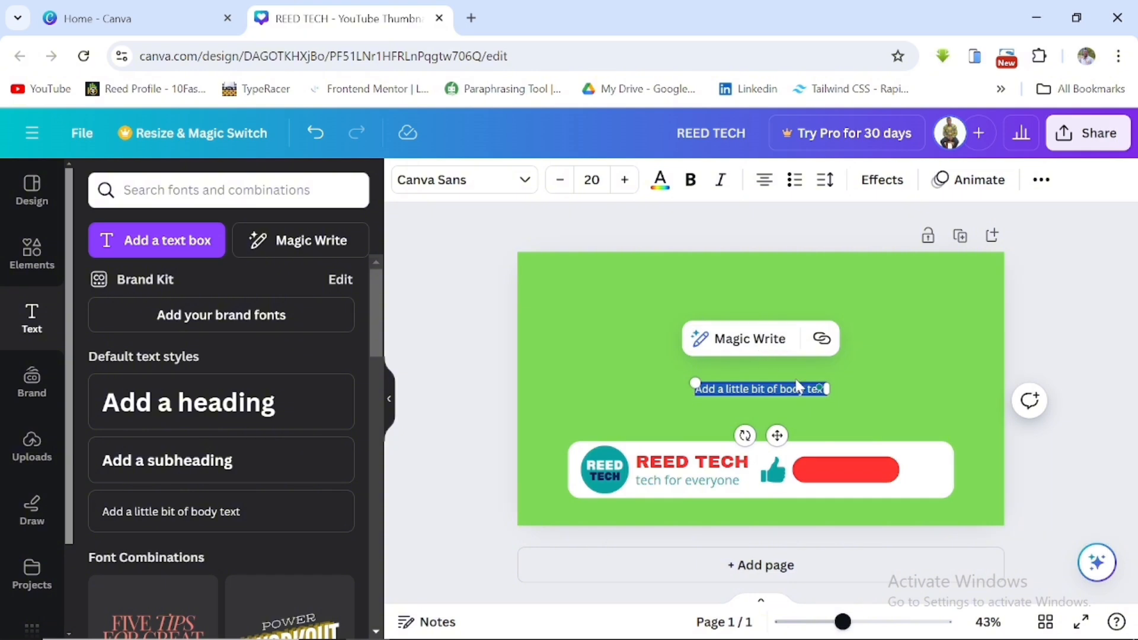
type("sub")
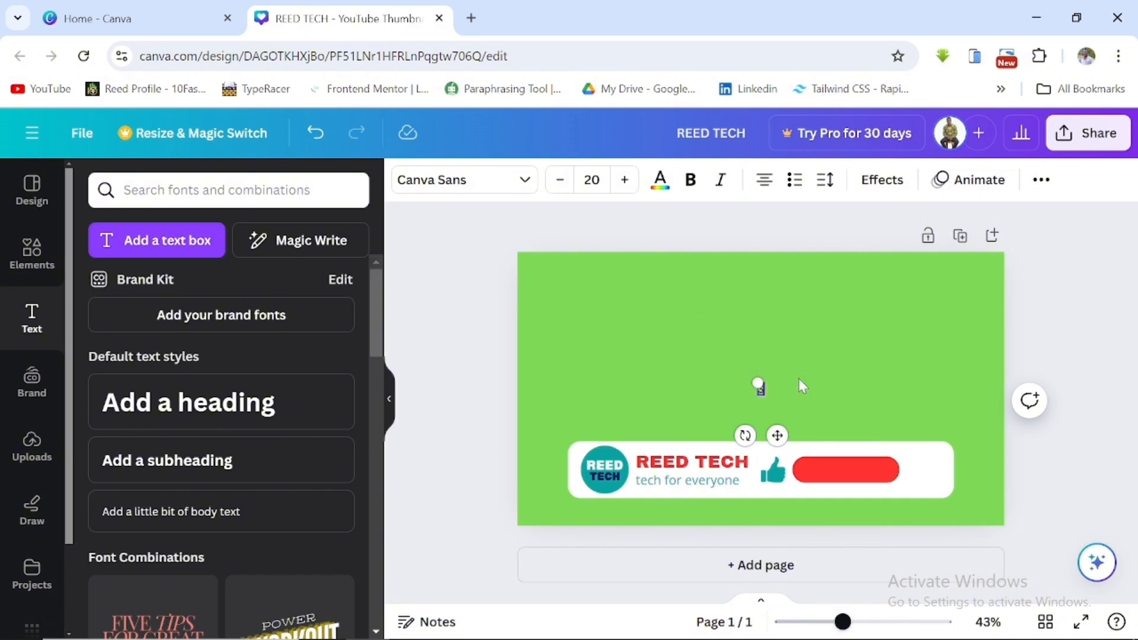
type("scribe")
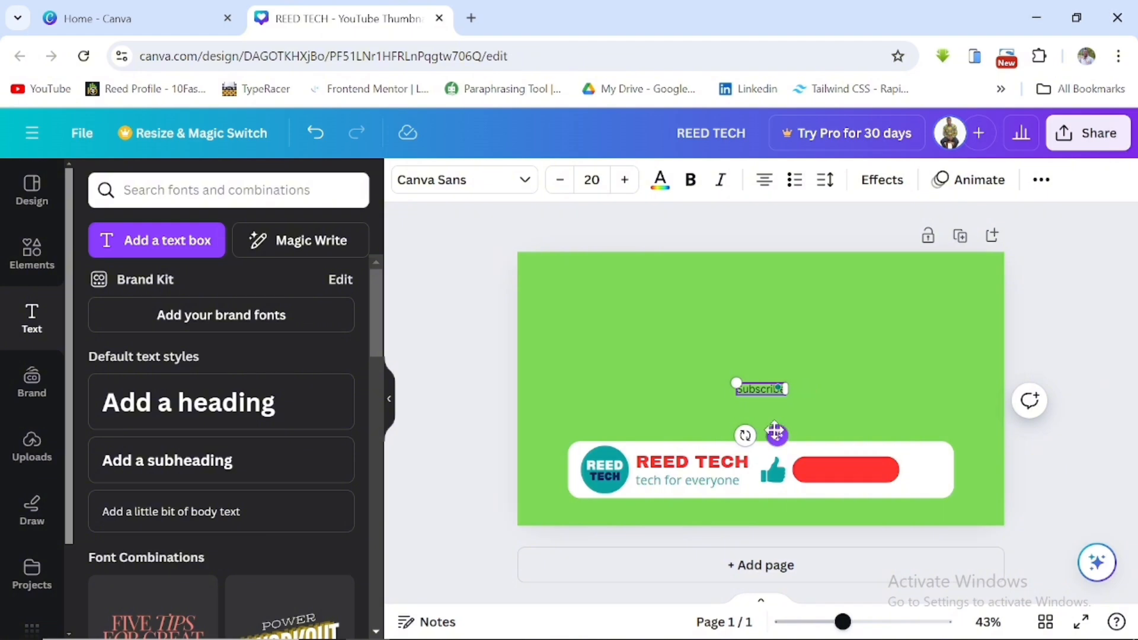
left_click_drag(776, 436, 855, 517)
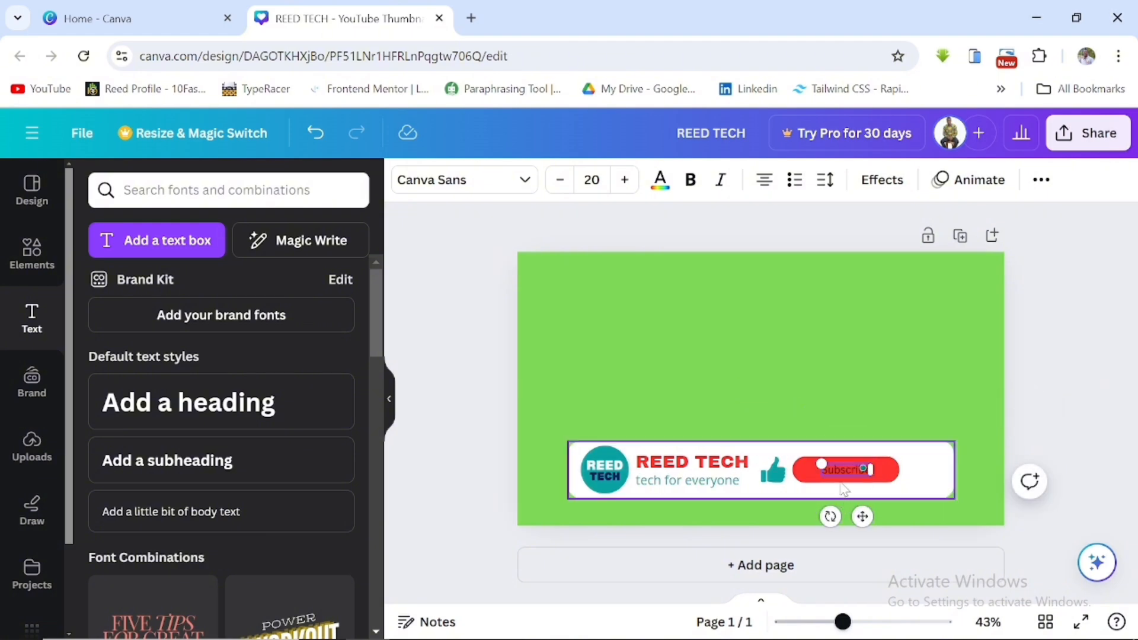
Change the "Subscribe" text colour to white (#ffffff) from the document colours.
left_click(662, 181)
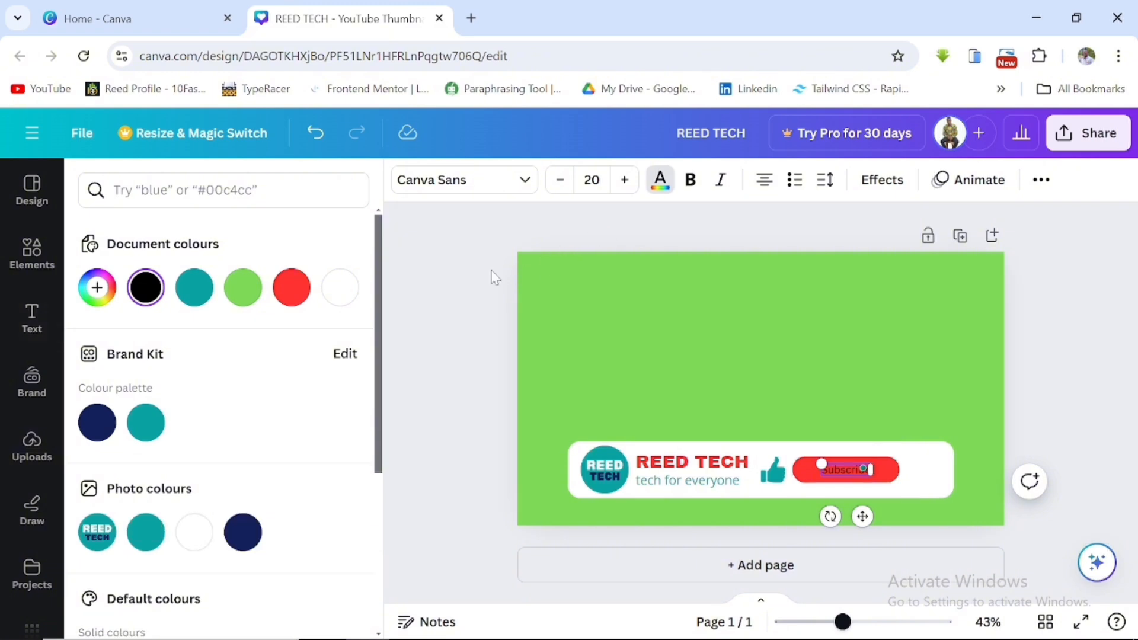
left_click(340, 288)
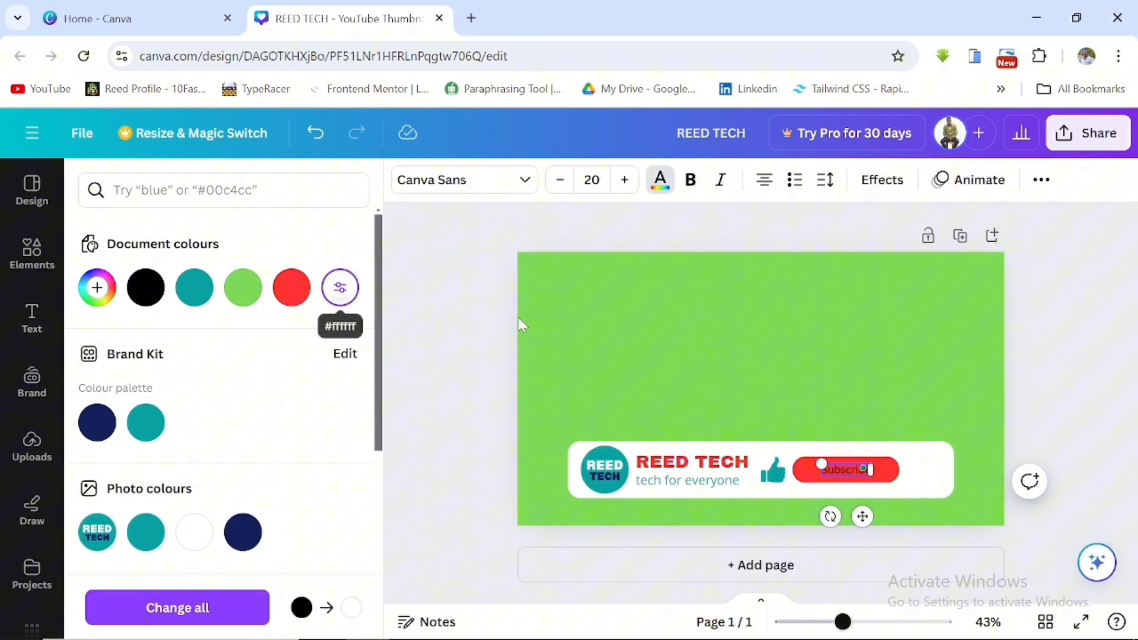
left_click(843, 429)
double_click(847, 471)
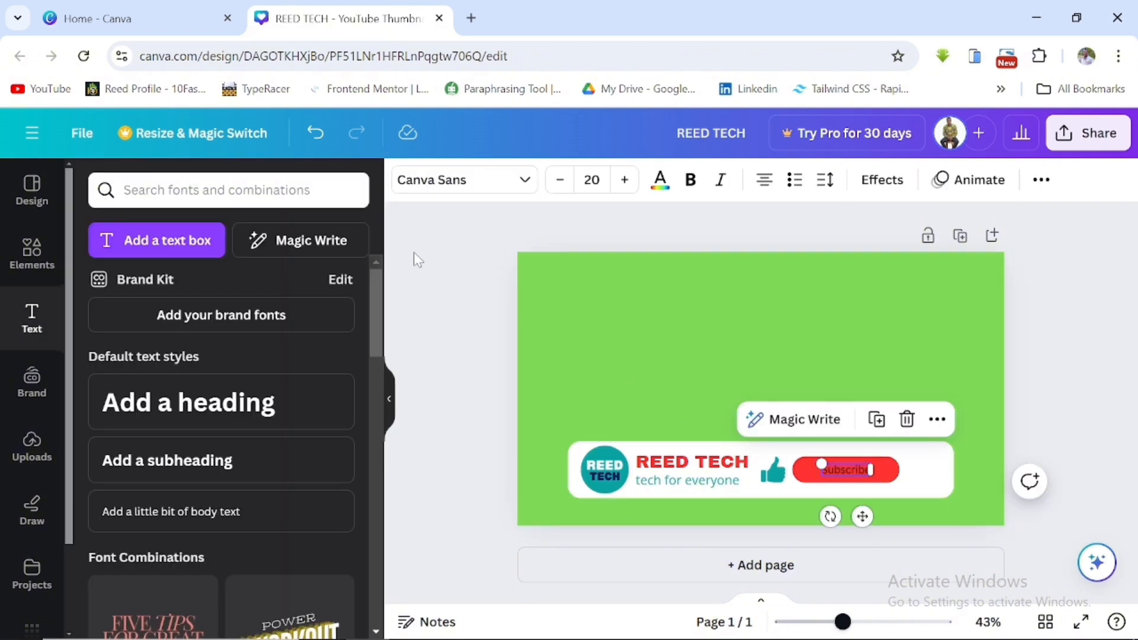
left_click(661, 180)
left_click(340, 288)
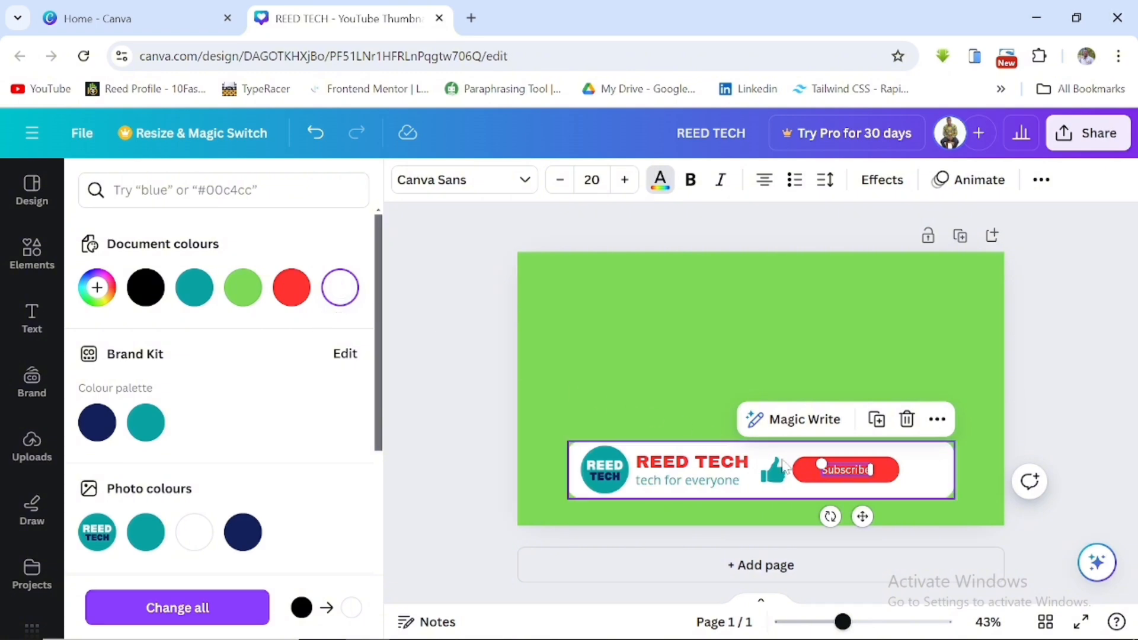
Increase the "Subscribe" text's font size to 28.
left_click(625, 183)
left_click(625, 184)
left_click(625, 184)
left_click(625, 184)
left_click(626, 183)
left_click(625, 184)
left_click(625, 183)
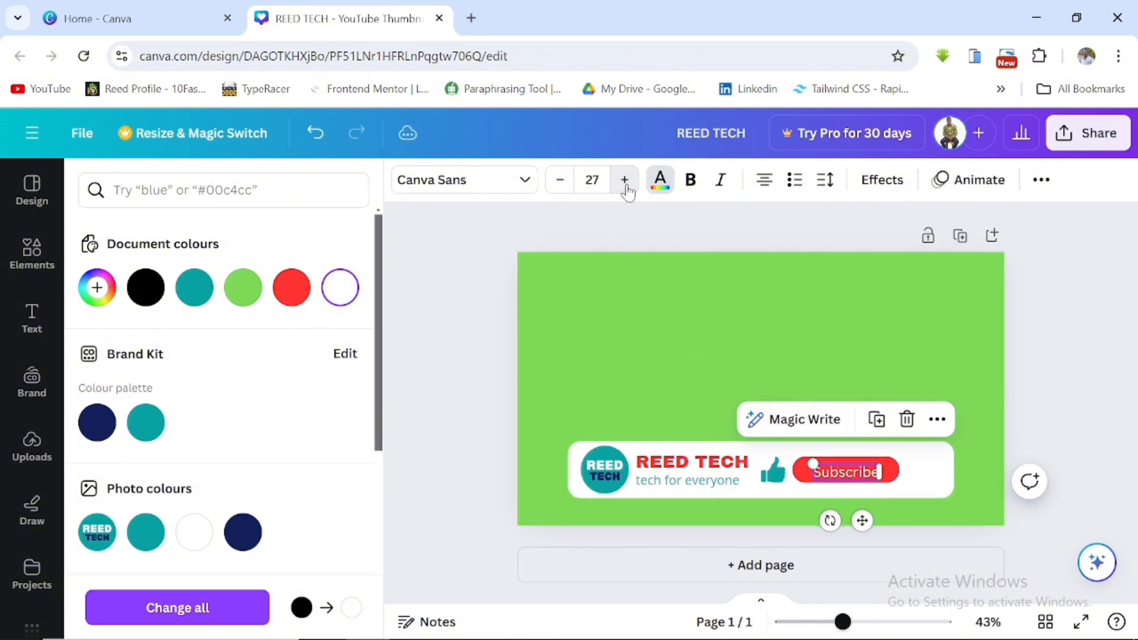
left_click(625, 184)
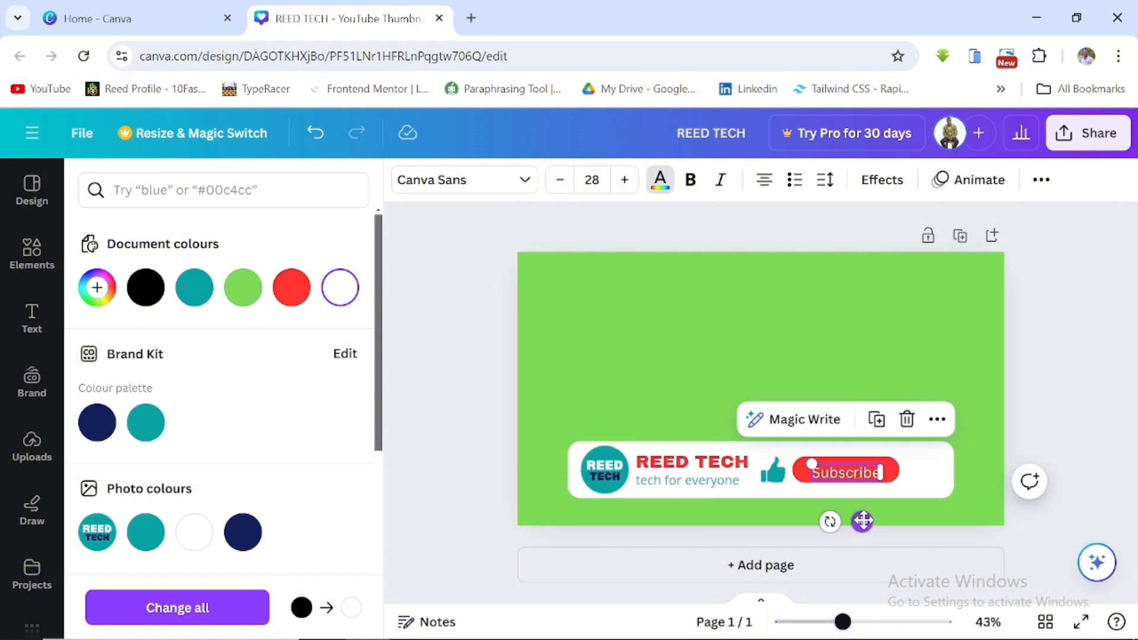
Nudge the "Subscribe" text to the vertical centre of the red button and make it bold.
left_click_drag(862, 521, 863, 521)
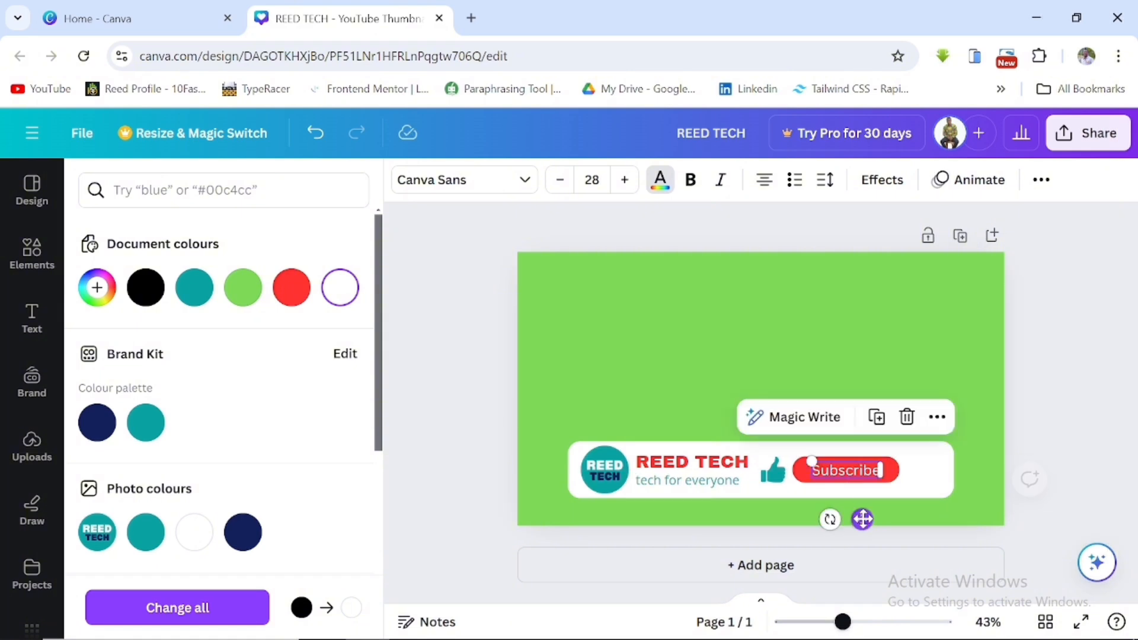
left_click(716, 421)
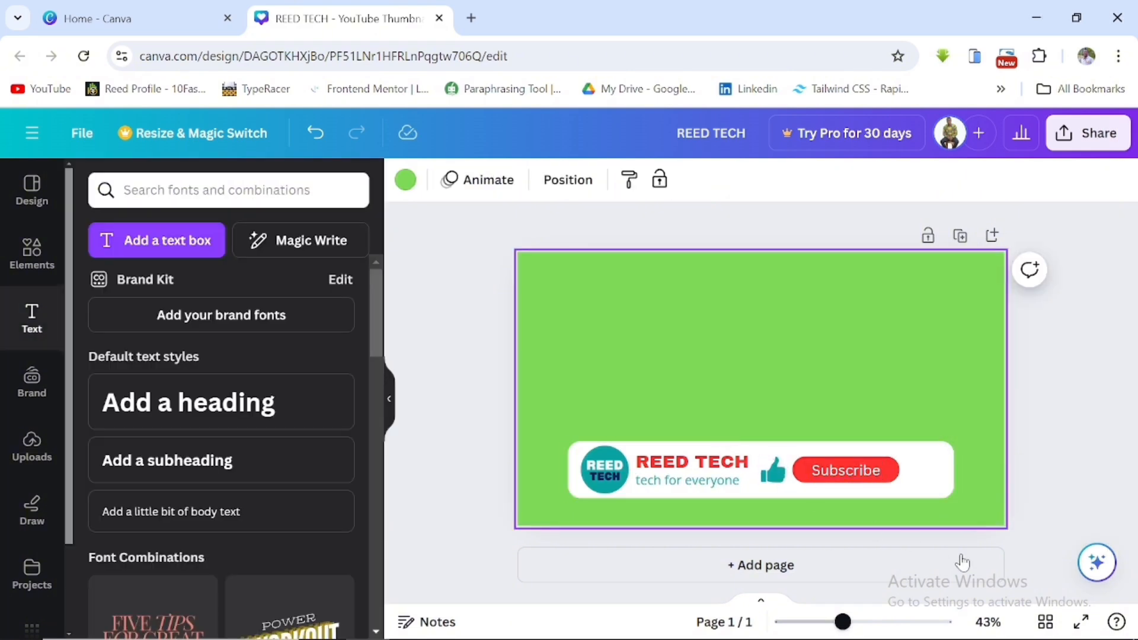
left_click(854, 478)
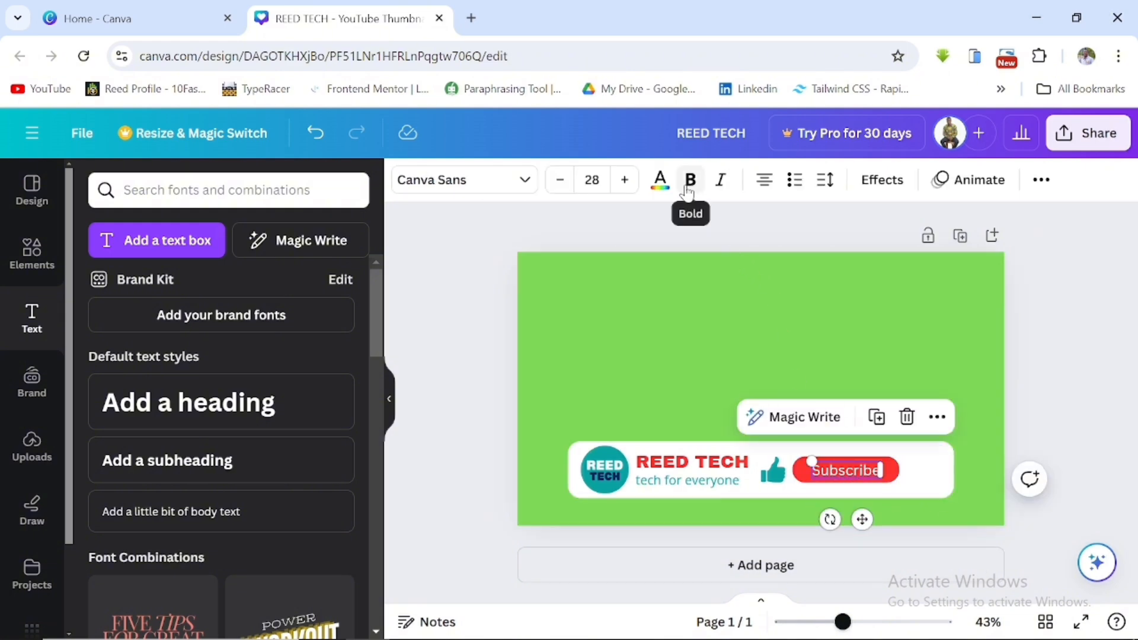
left_click(733, 382)
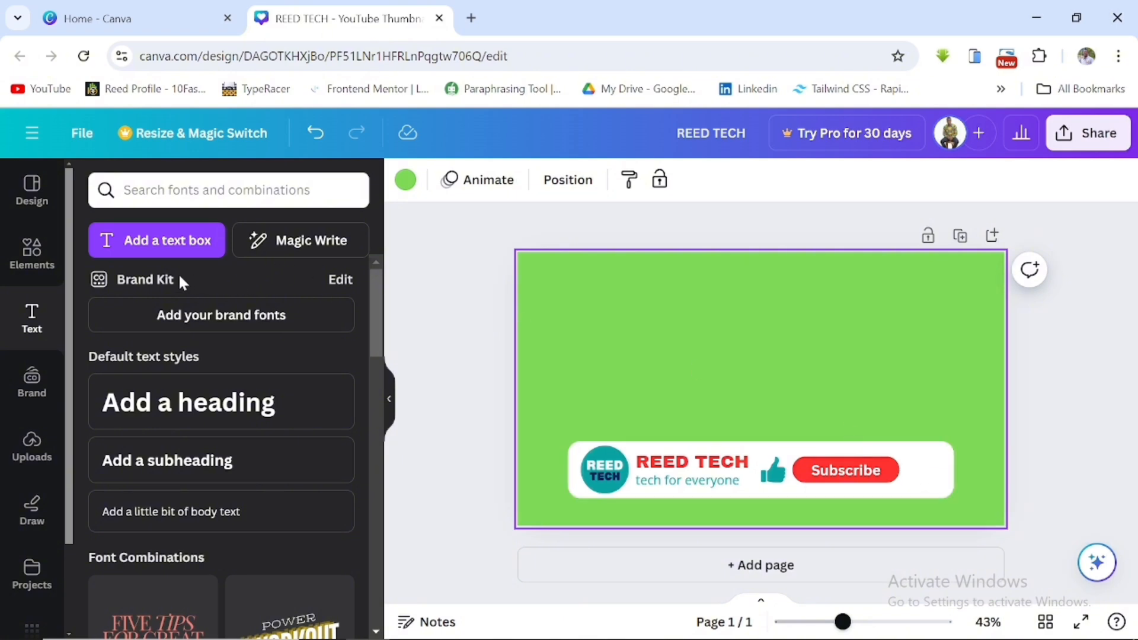
Search the elements for "bell icon" and browse the full set of graphics for a suitable bell.
left_click(57, 243)
left_click(135, 192)
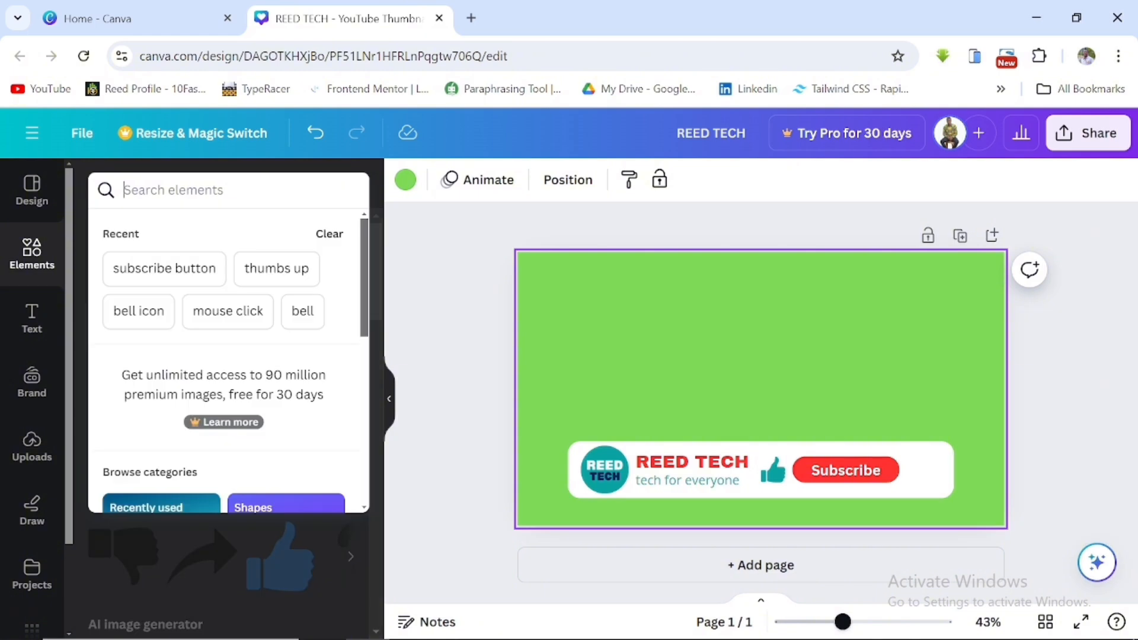
type("bell icon")
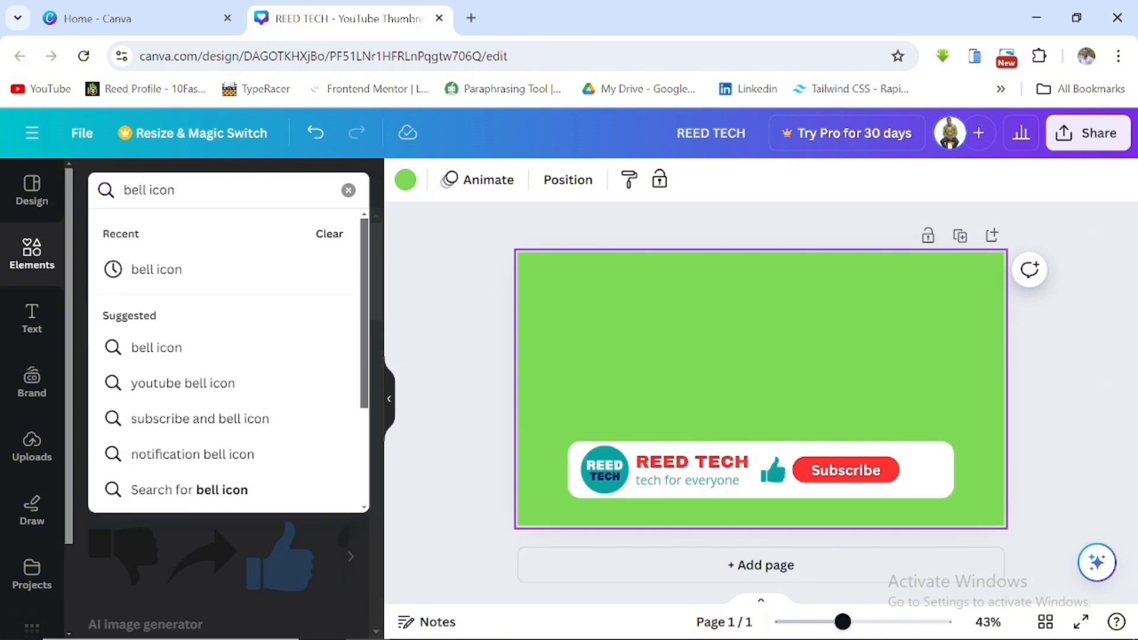
key("Return")
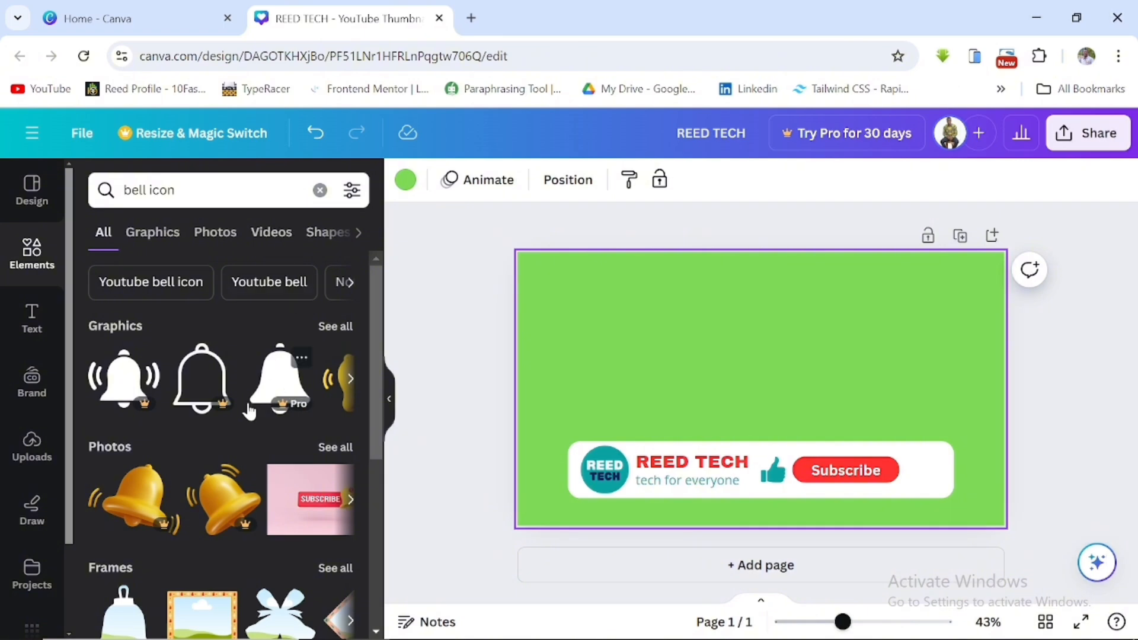
scroll(228, 436, "down", 3)
scroll(229, 438, "down", 3)
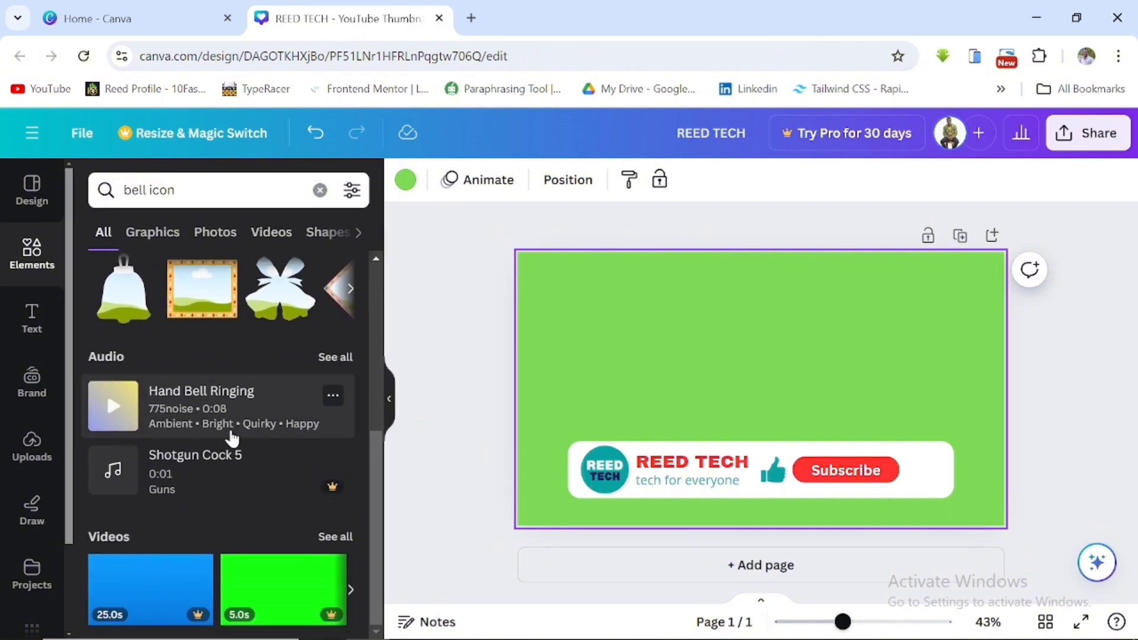
scroll(228, 438, "up", 5)
left_click(335, 326)
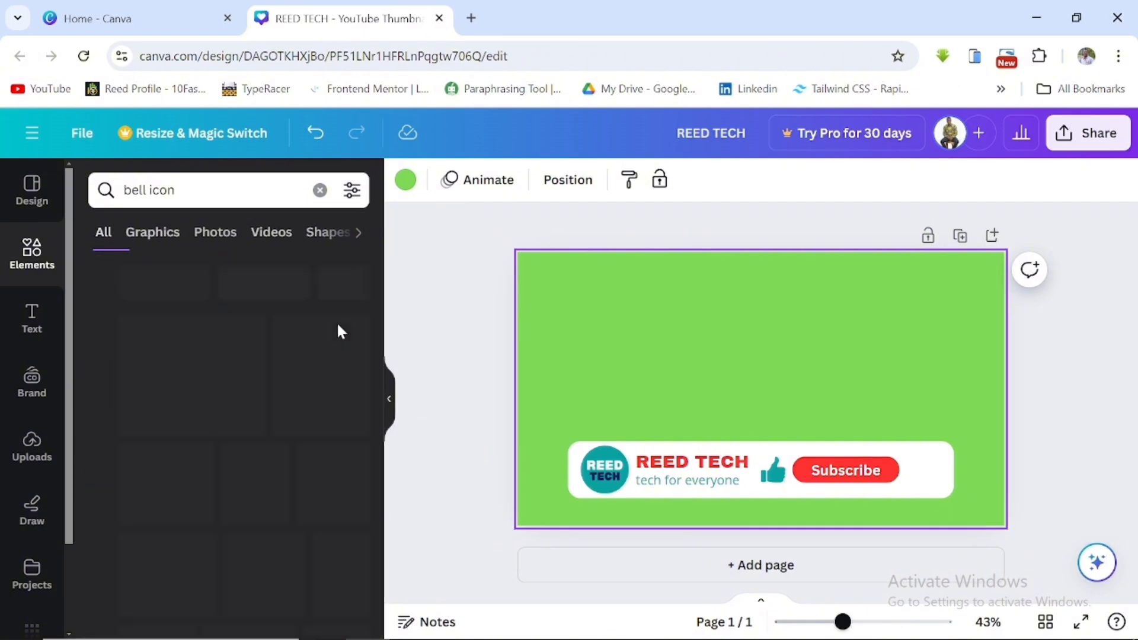
scroll(209, 381, "down", 3)
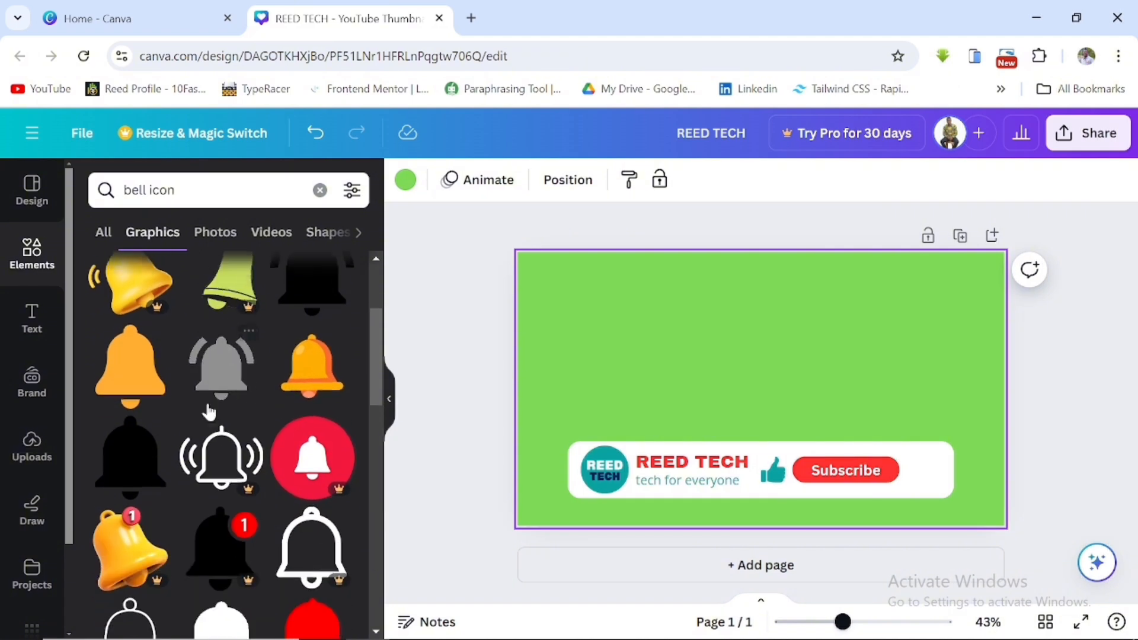
Add the solid black bell graphic, shrink it to icon size and place it just right of the Subscribe button in the white bar.
left_click(126, 451)
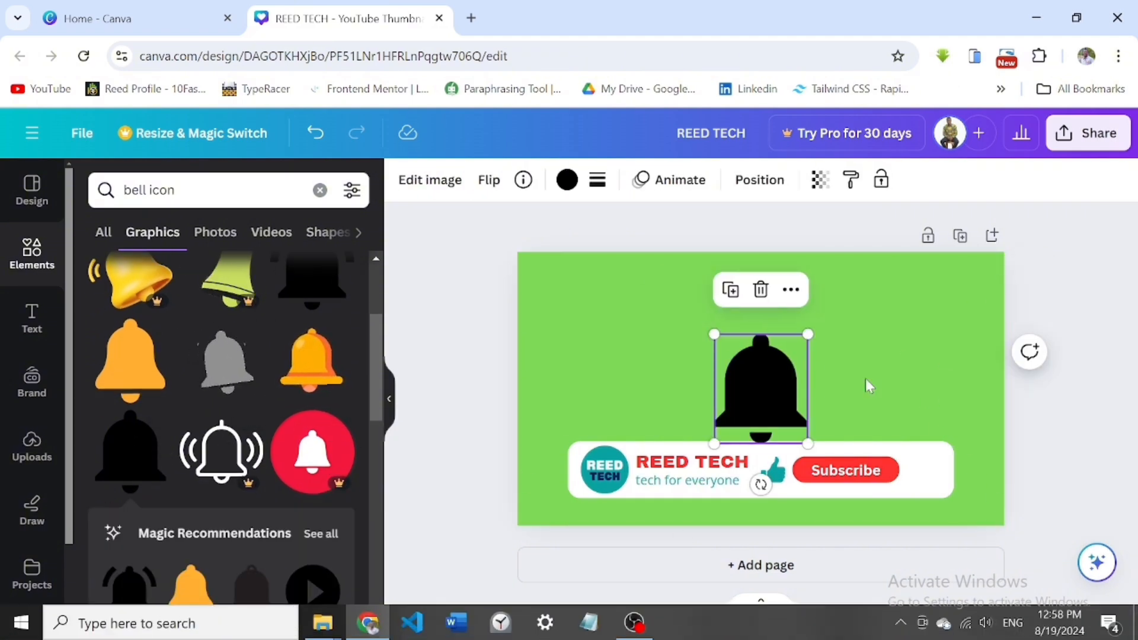
left_click_drag(809, 335, 933, 524)
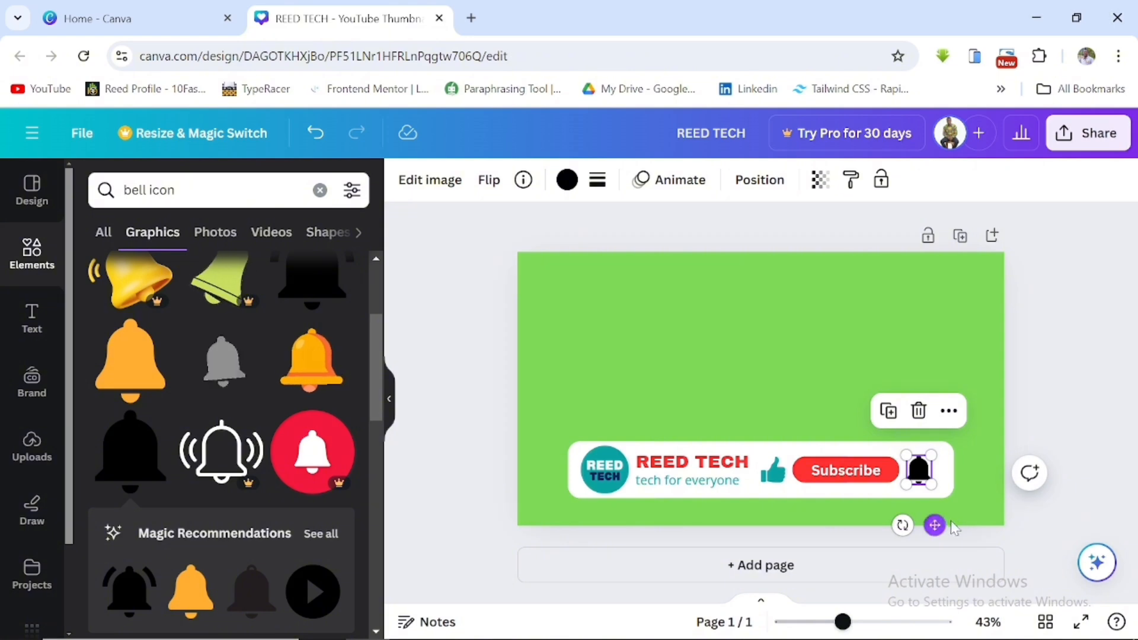
left_click(757, 397)
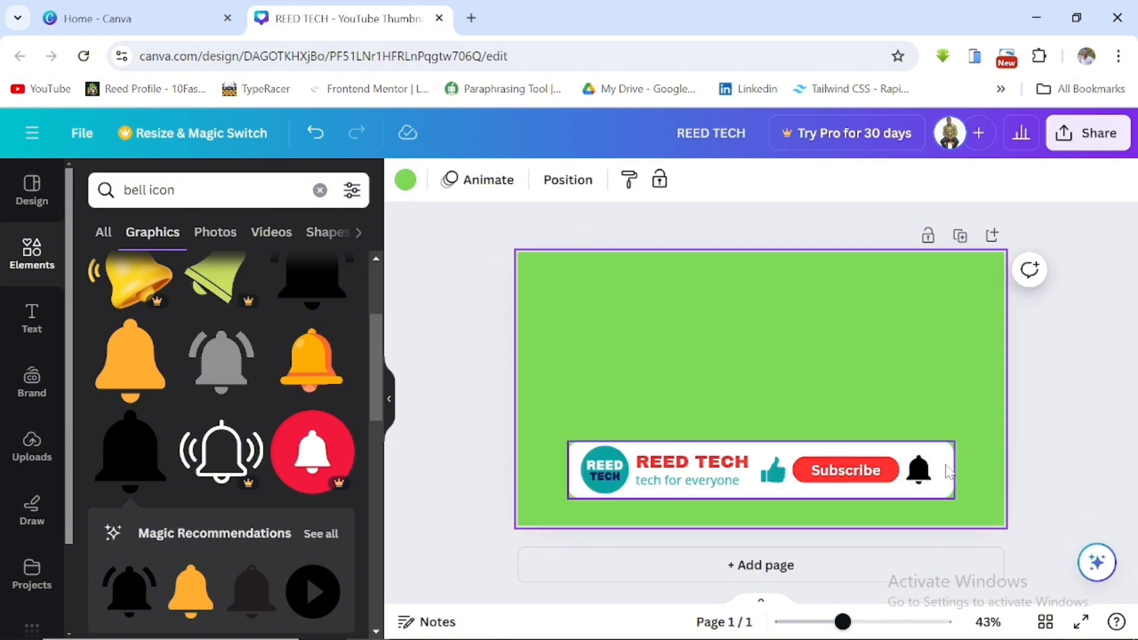
Shorten the white bar slightly from its right end so that it finishes closer to the bell icon.
left_click(948, 472)
left_click_drag(957, 472, 947, 475)
left_click(847, 398)
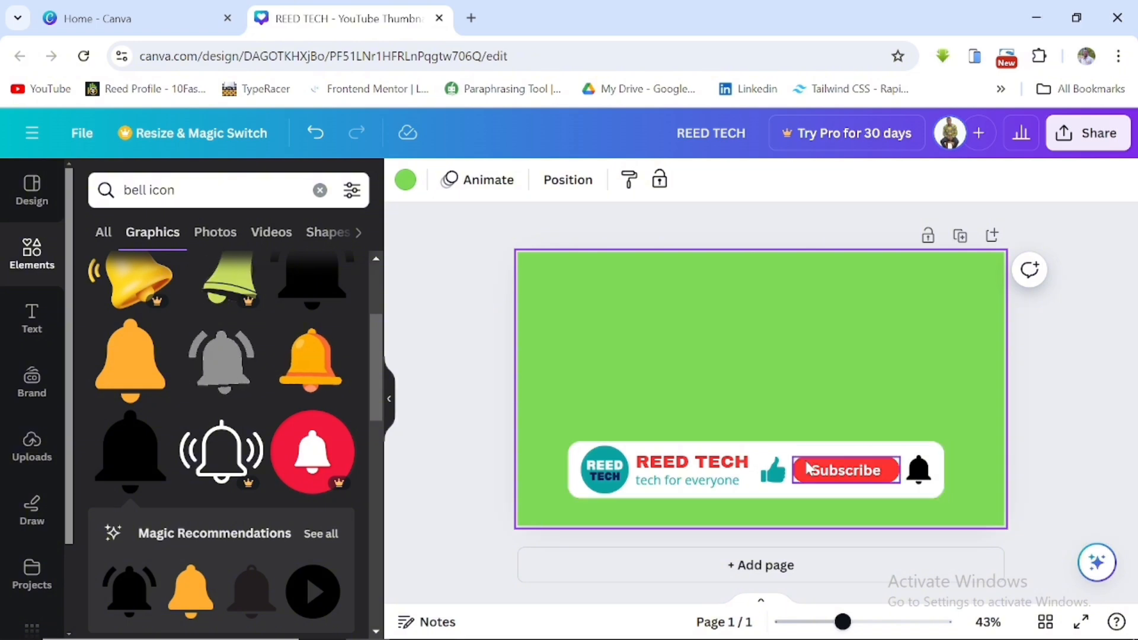
Group the "Subscribe" text with the red button shape behind it.
double_click(846, 472)
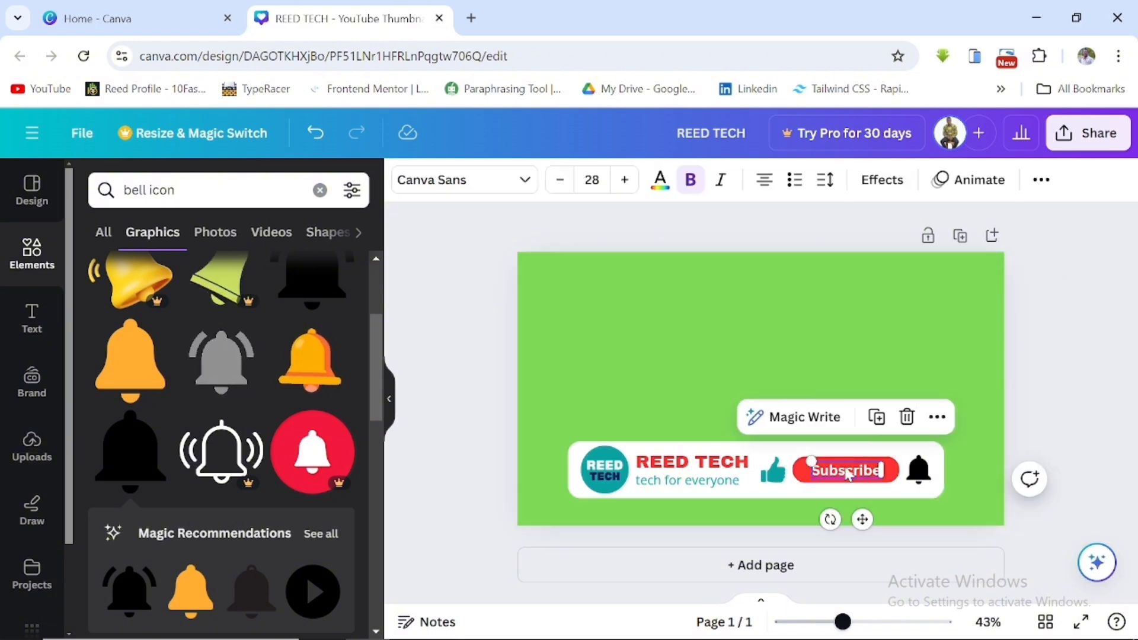
left_click(798, 472, "shift")
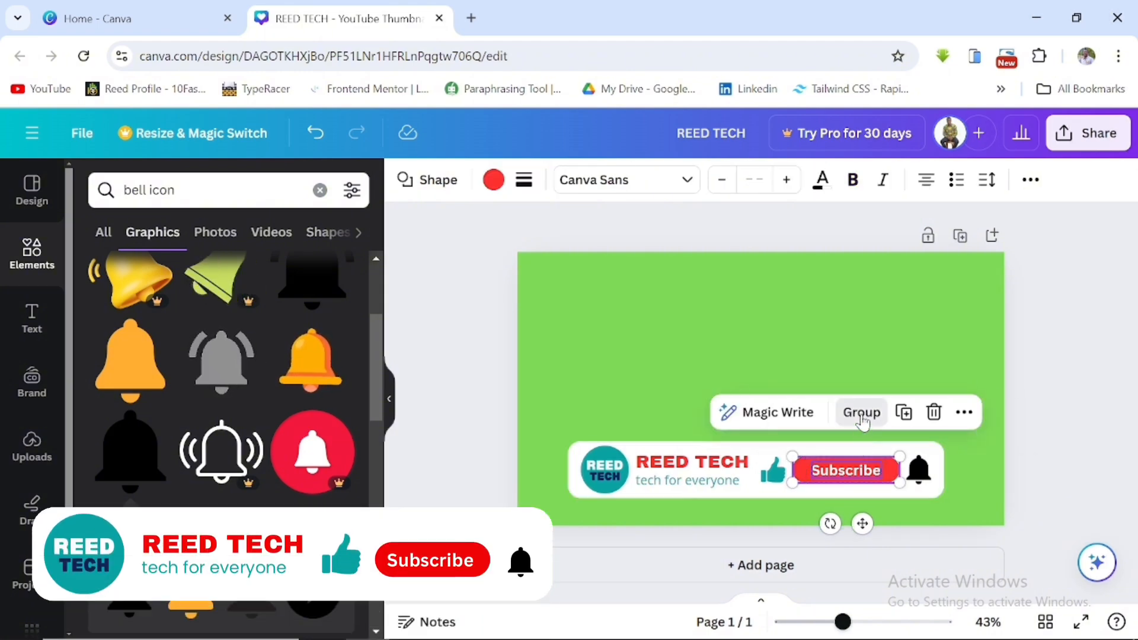
left_click(862, 415)
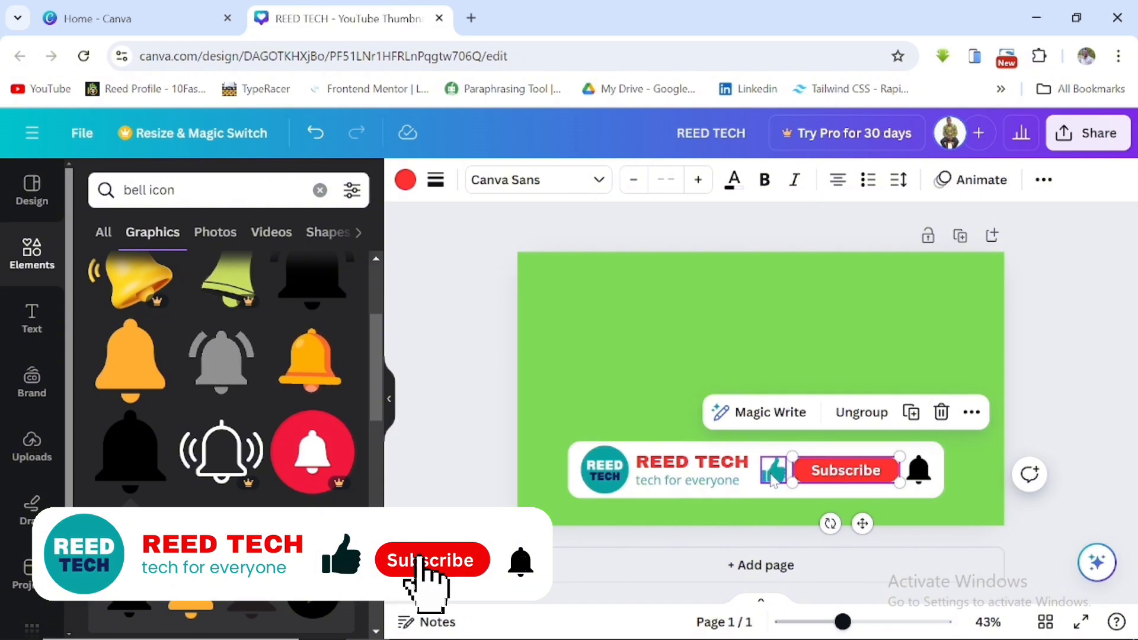
Group the thumbs-up icon, the Subscribe button and the bell icon together, keeping them vertically centred in the white bar.
left_click(773, 472, "shift")
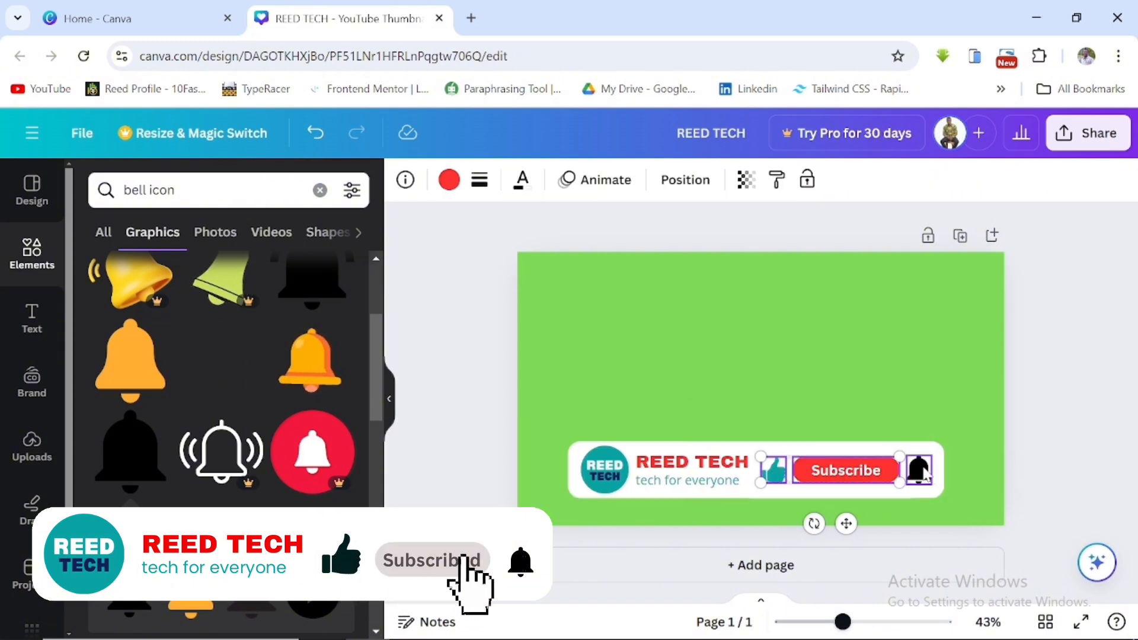
left_click(919, 470, "shift")
left_click(863, 415)
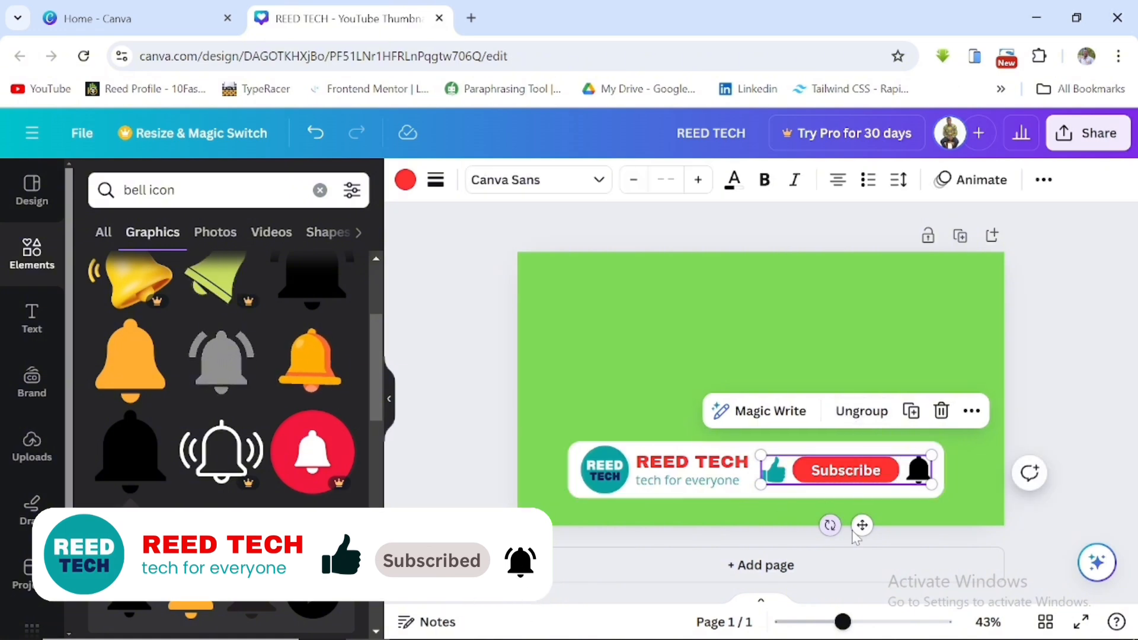
mouse_move(860, 477)
left_mouse_down()
mouse_move(848, 471)
mouse_move(860, 471)
left_mouse_up()
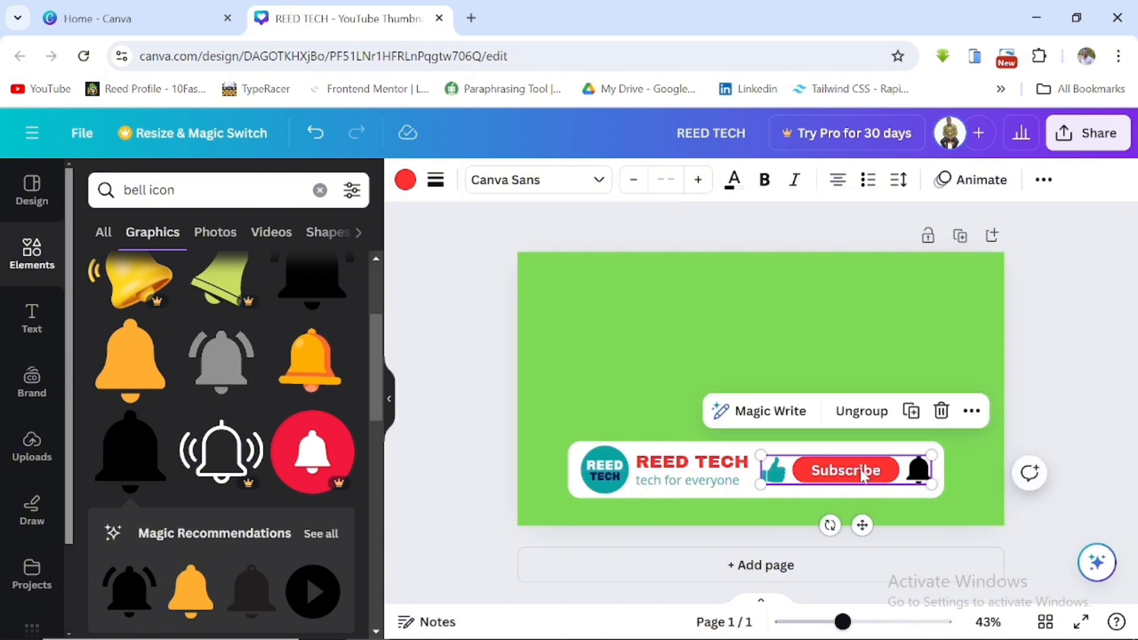
left_click(631, 396)
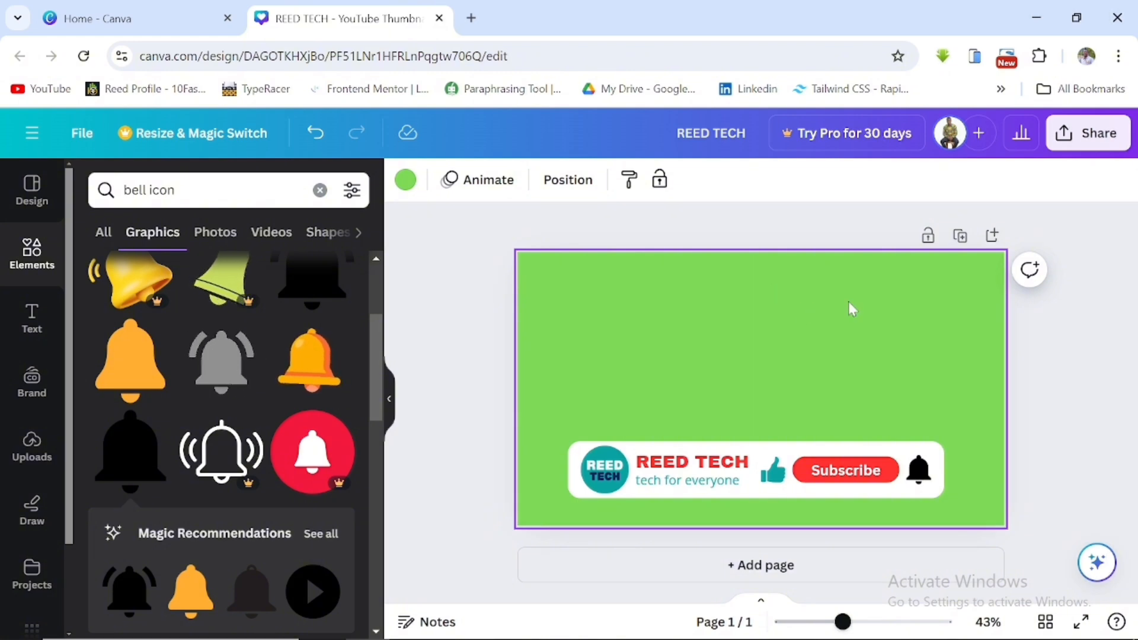
Duplicate the banner page and recolour the thumbs-up icon on the copy black (#000000).
left_click(960, 237)
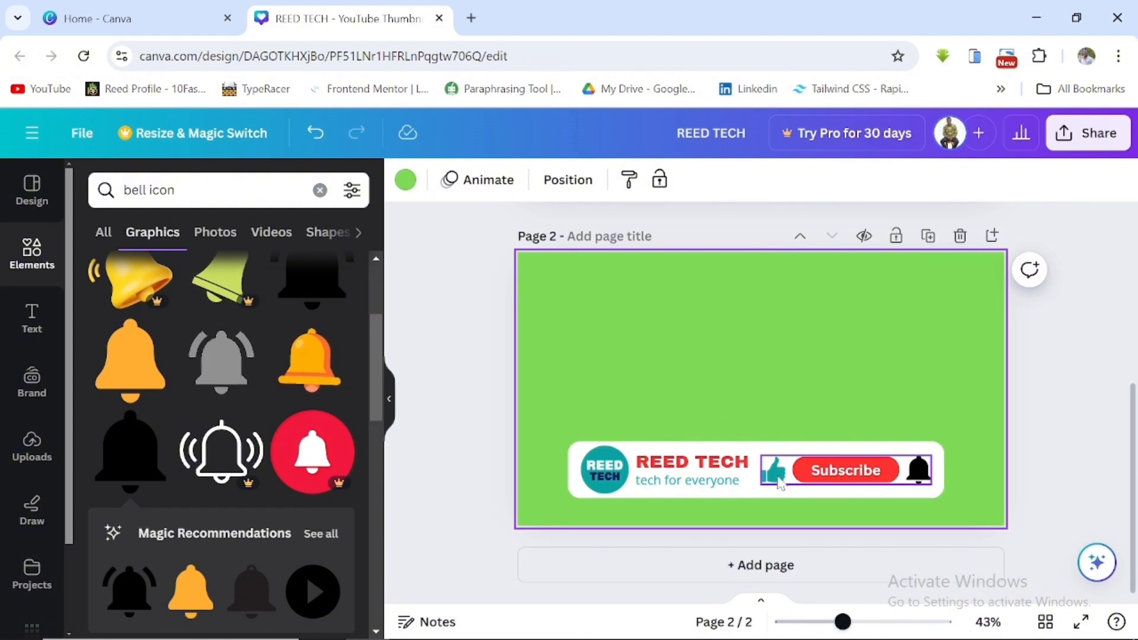
left_click(779, 482)
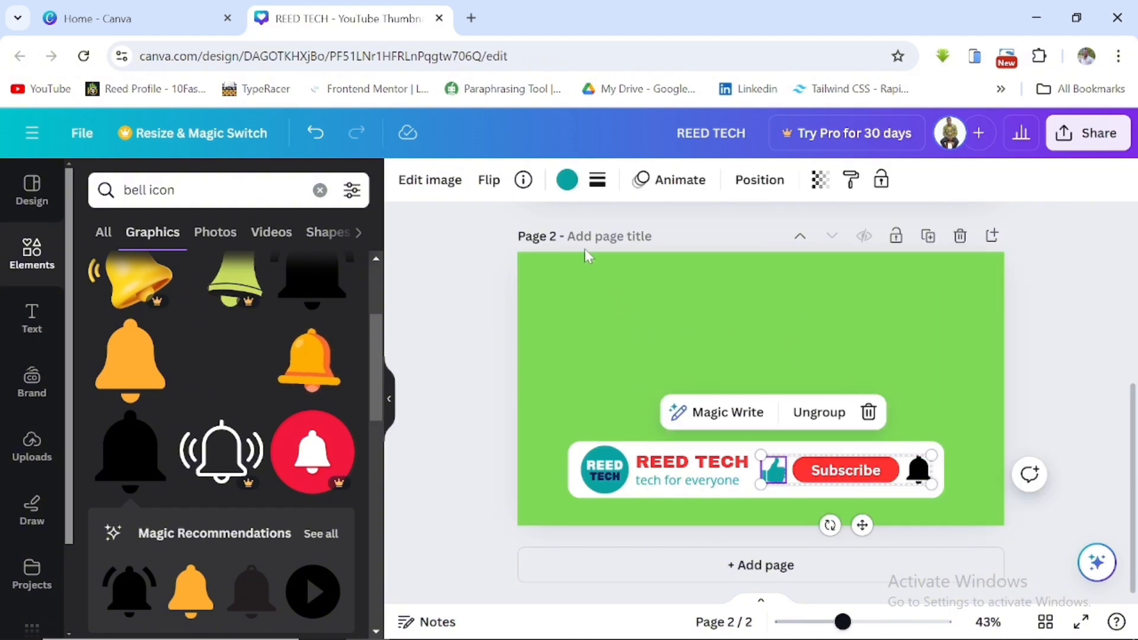
left_click(568, 180)
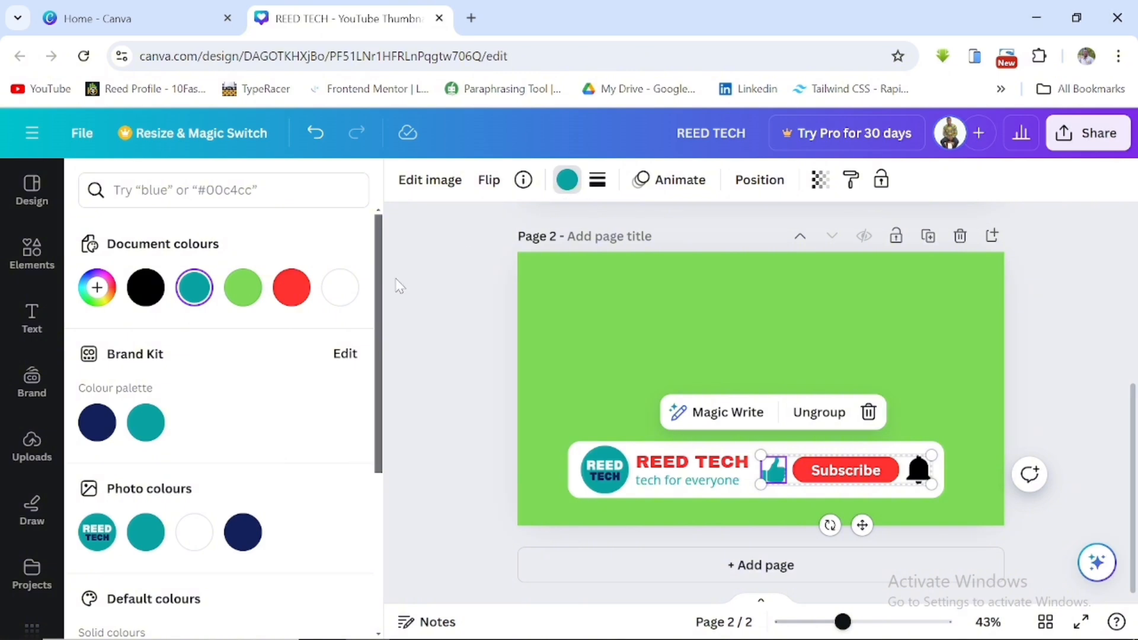
left_click(139, 291)
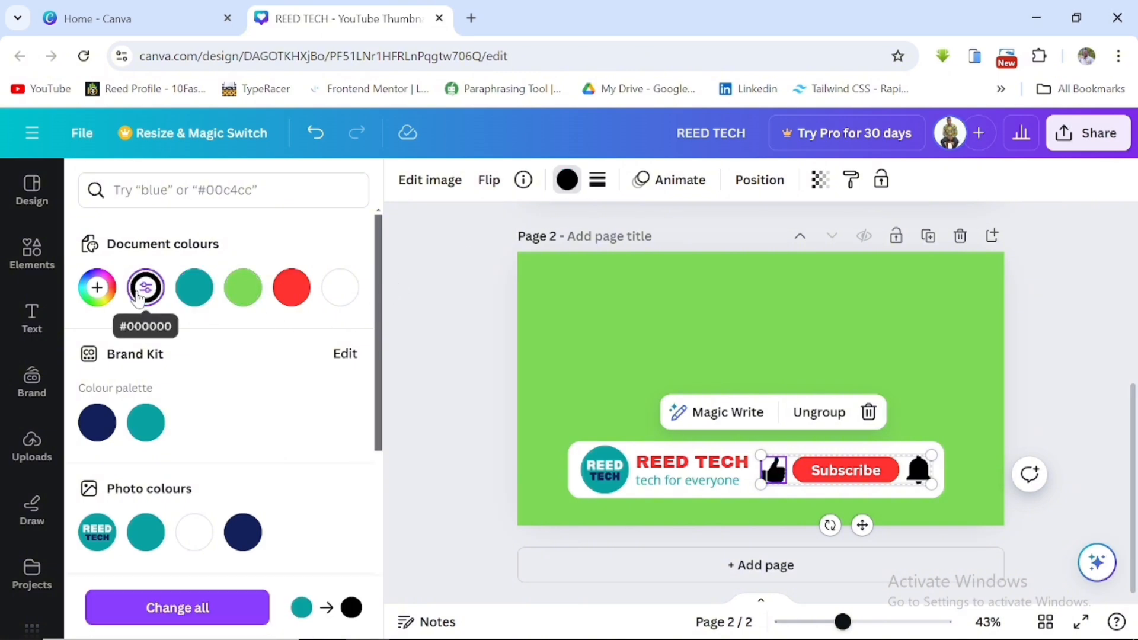
left_click(871, 307)
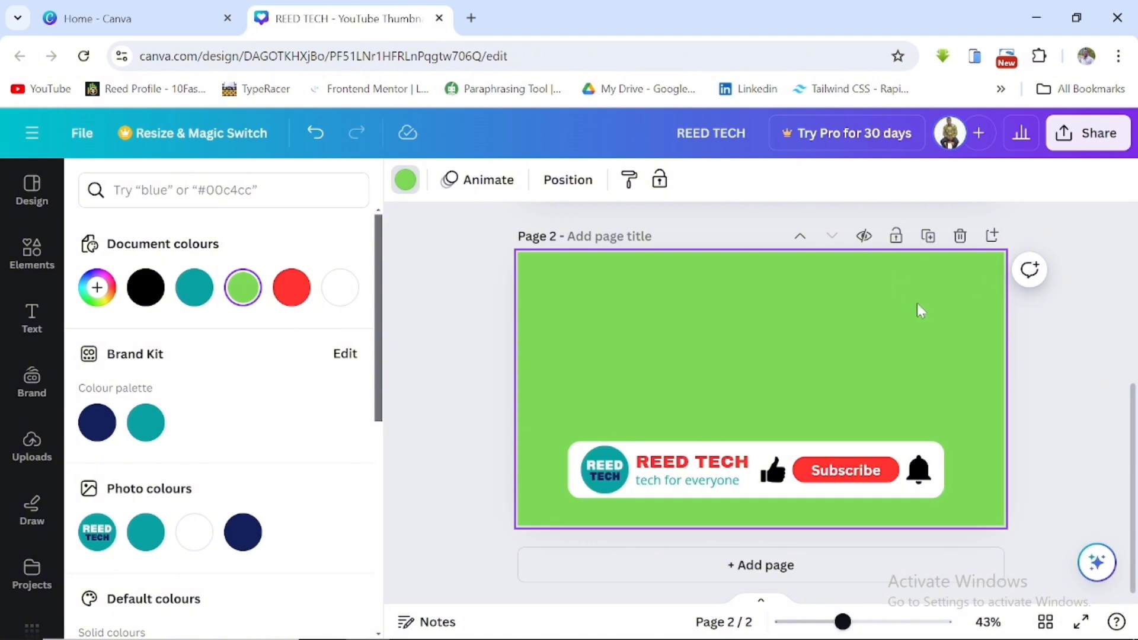
Duplicate page 2 and change the Subscribe button shape on the new page to Light Gray #d9d9d9.
left_click(928, 238)
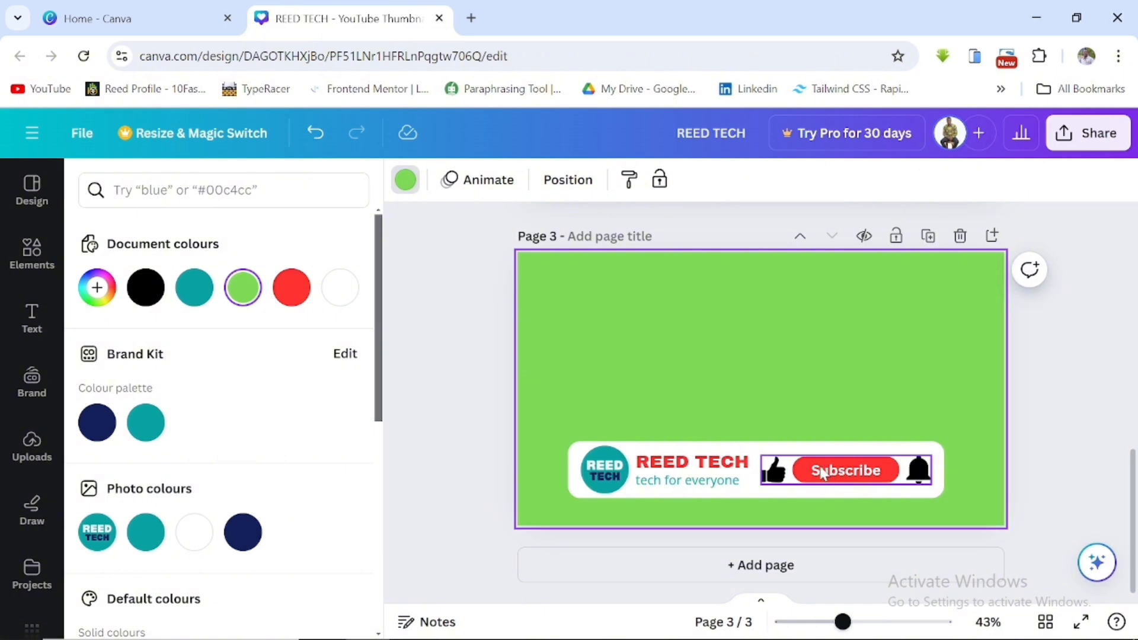
left_click(802, 476)
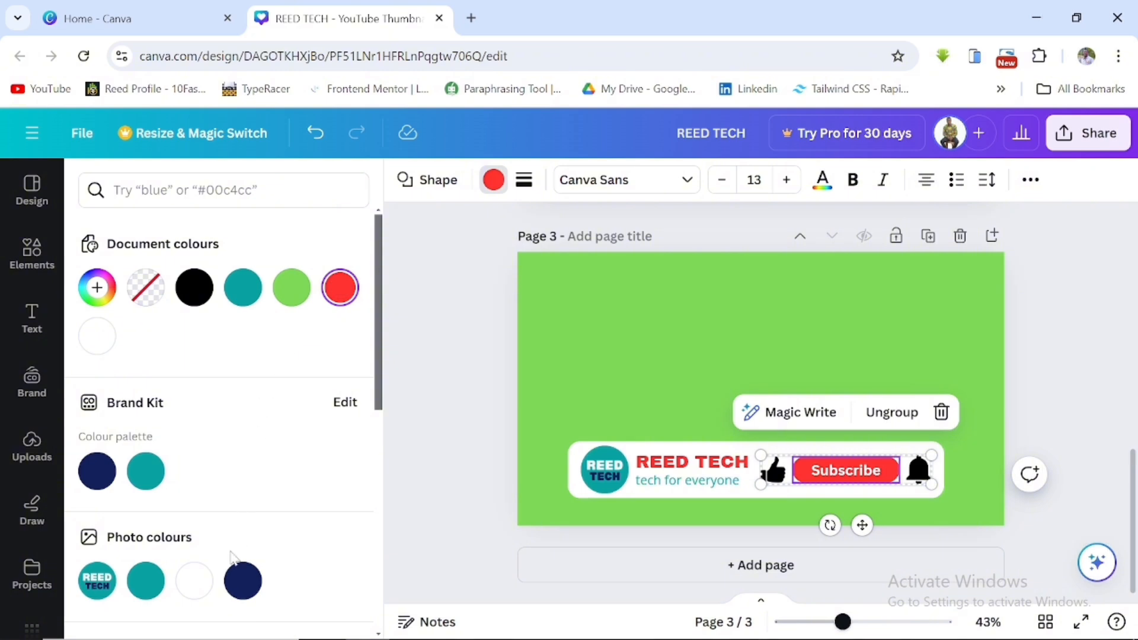
scroll(240, 510, "down", 5)
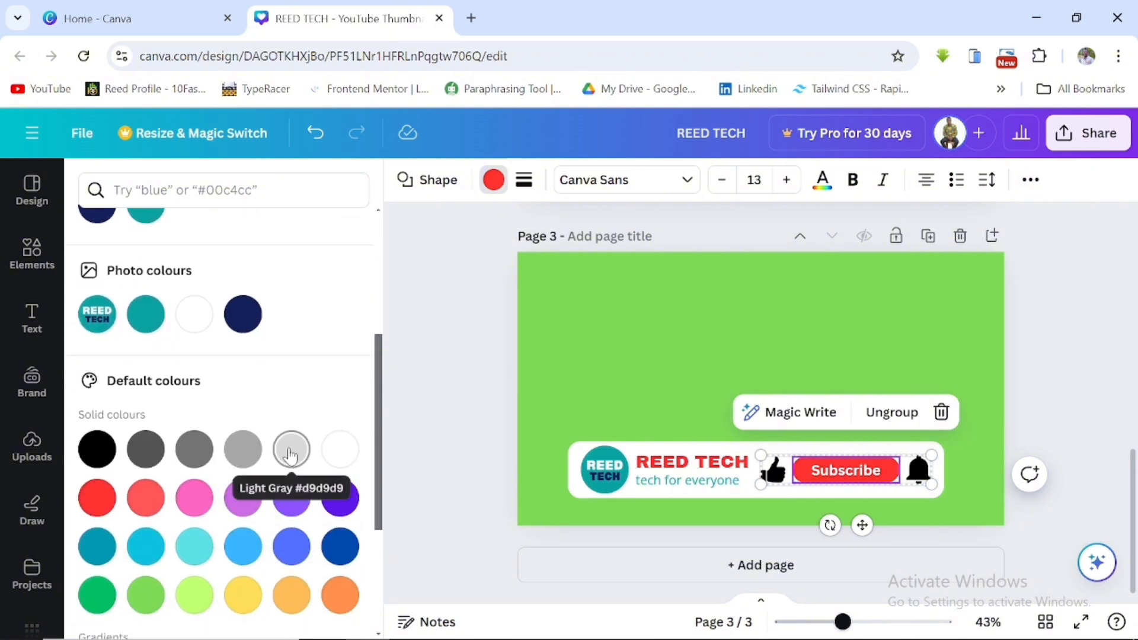
left_click(291, 452)
left_click(243, 451)
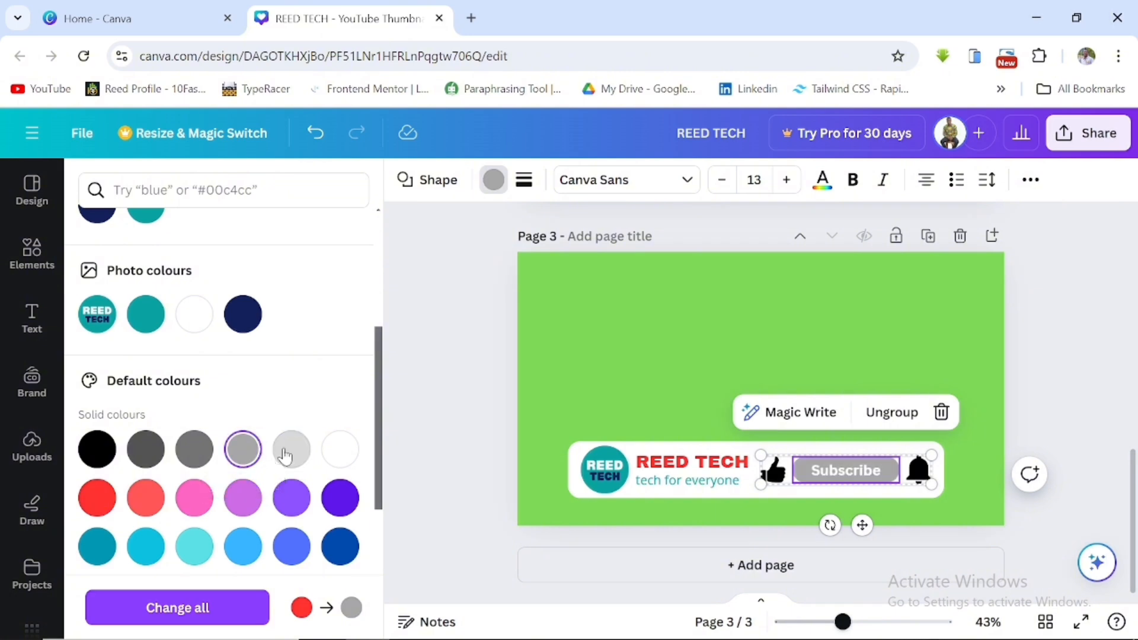
left_click(291, 454)
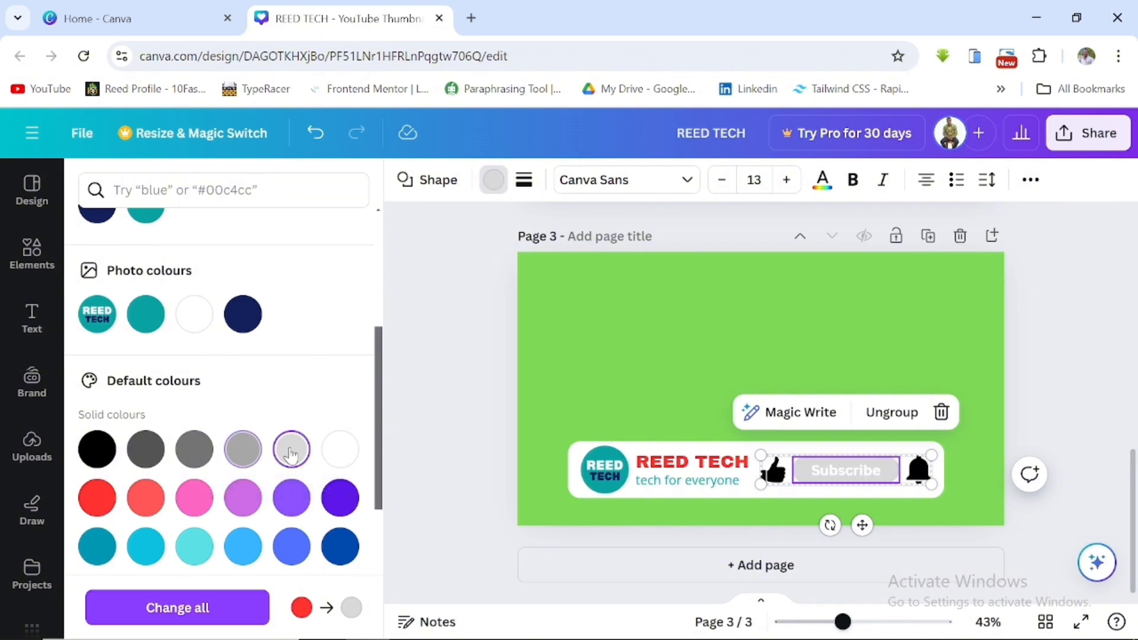
left_click(202, 460)
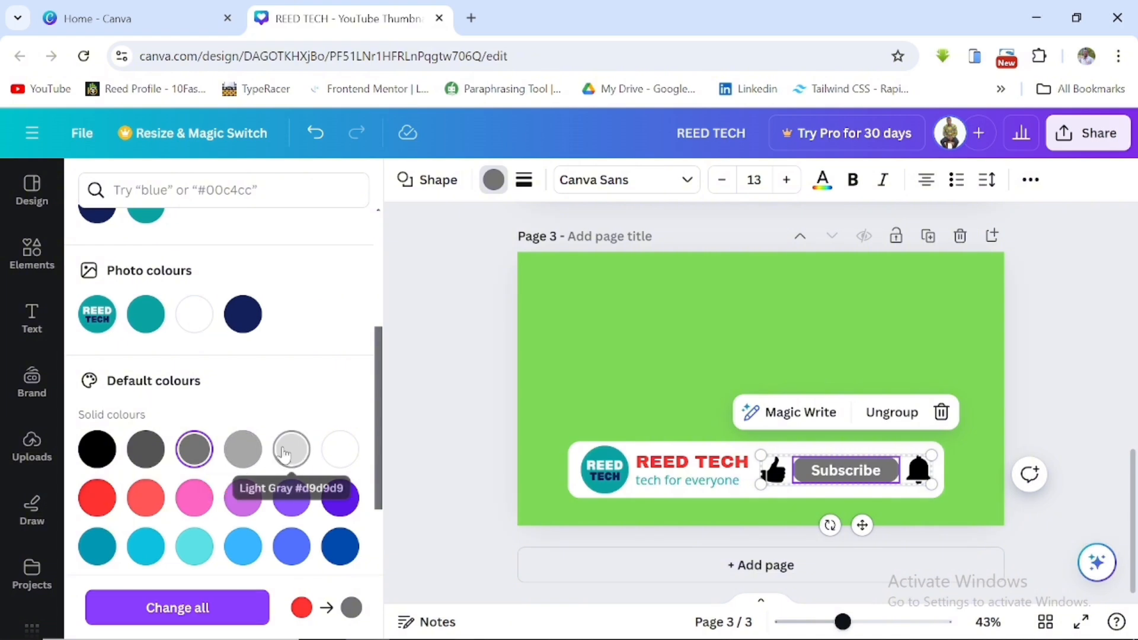
left_click(285, 454)
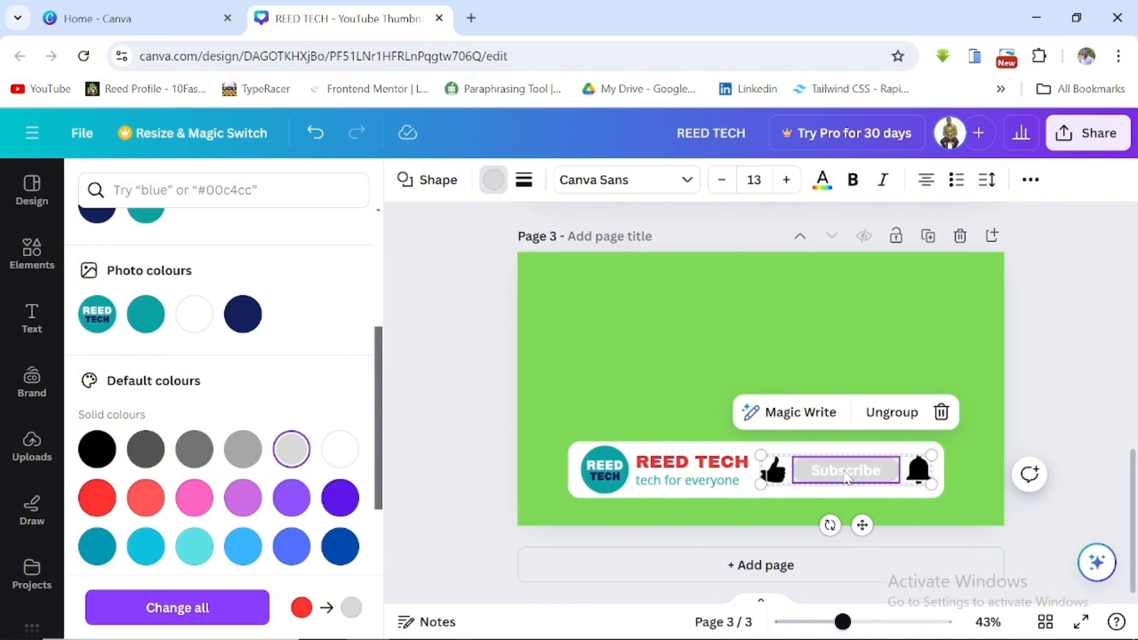
Change the "Subscribe" text colour on page 3 to black (#000000).
double_click(846, 471)
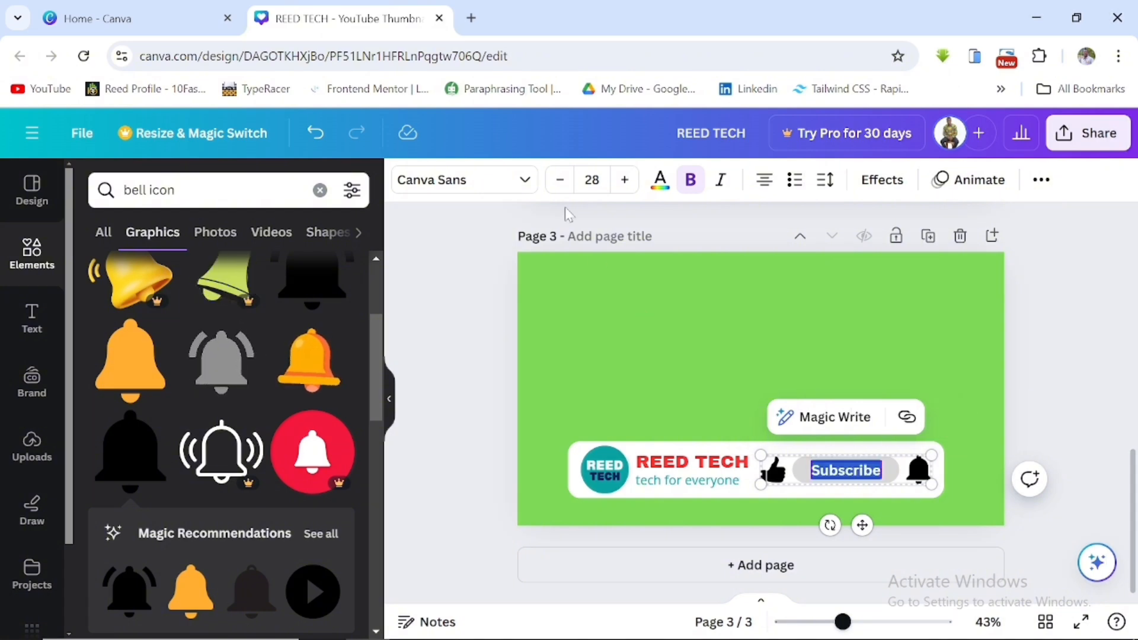
left_click(670, 181)
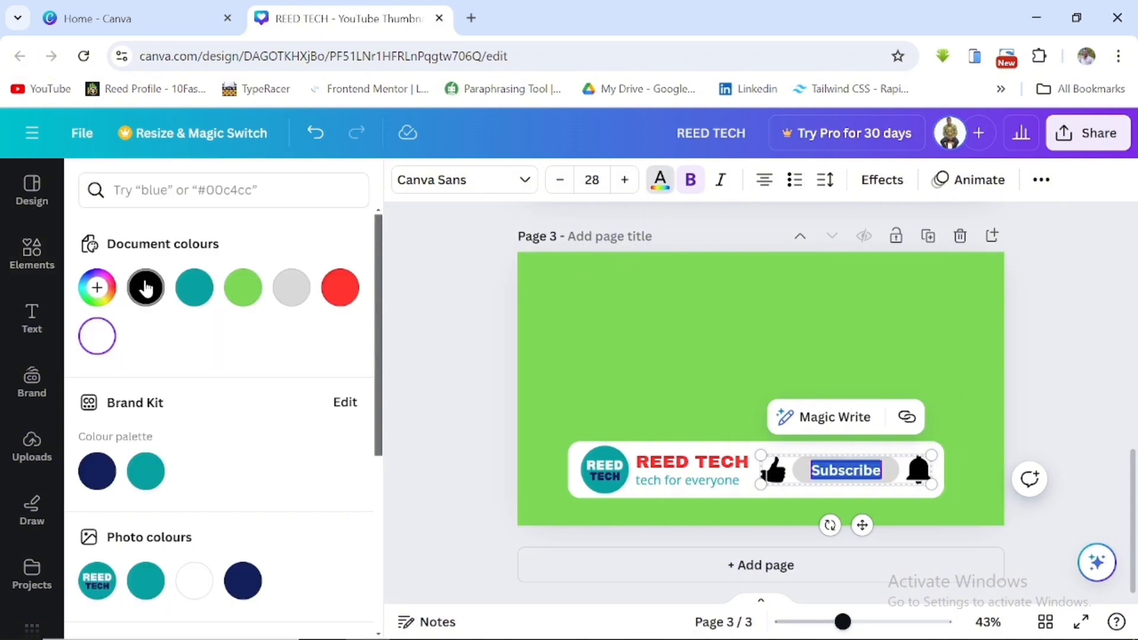
left_click(146, 288)
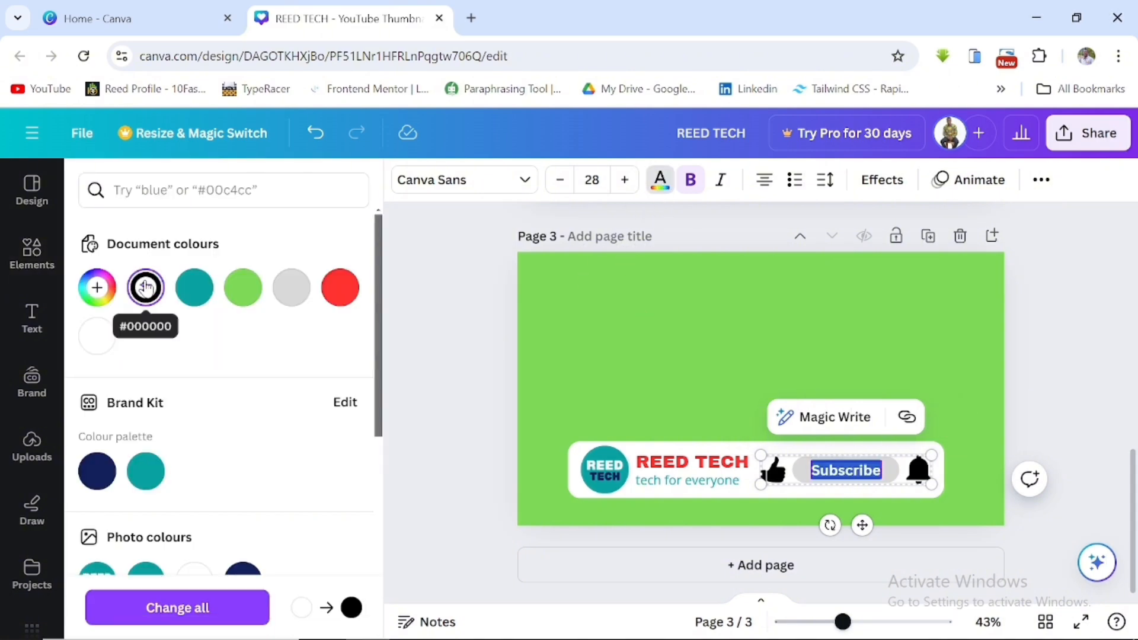
left_click(648, 422)
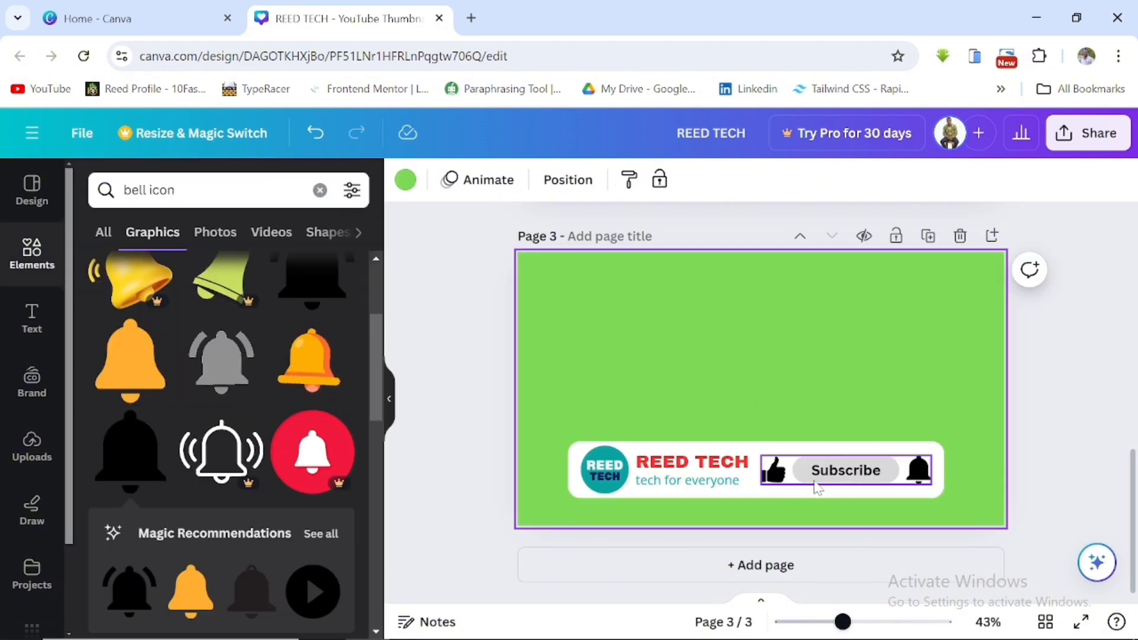
Add a "d" to the button text on page 3 so that it reads "Subscribed".
left_click(860, 476)
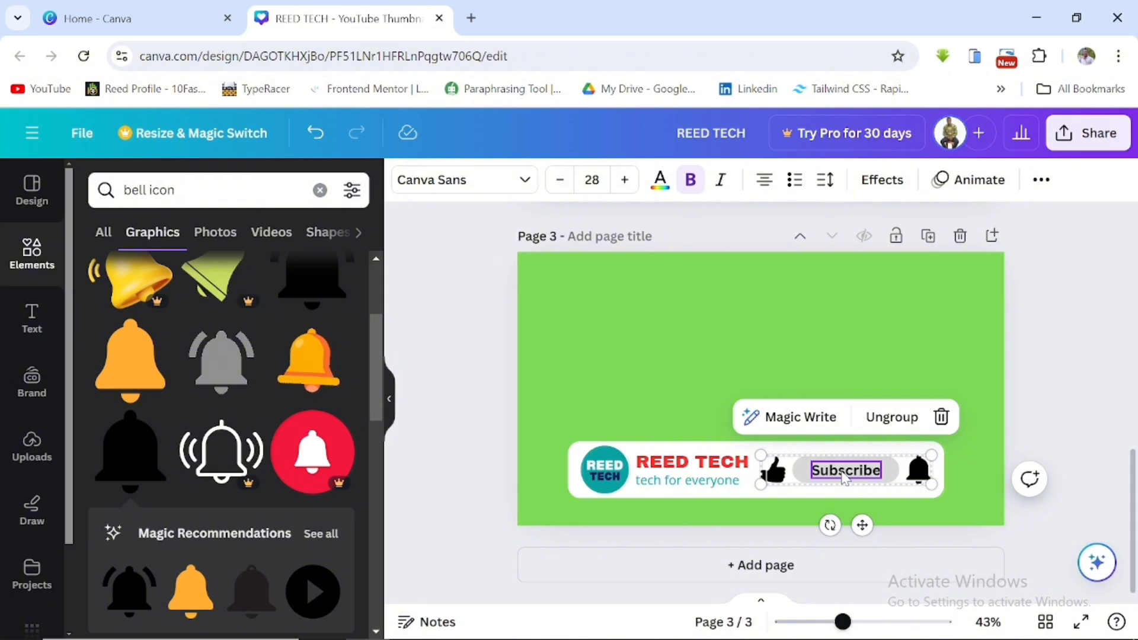
double_click(844, 474)
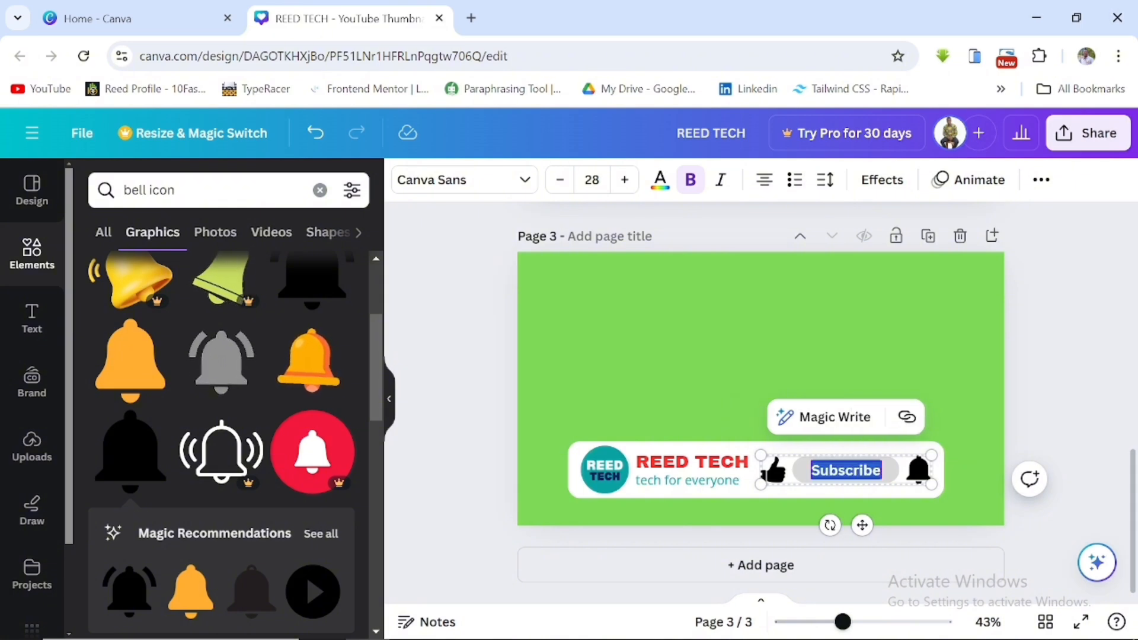
key("Escape")
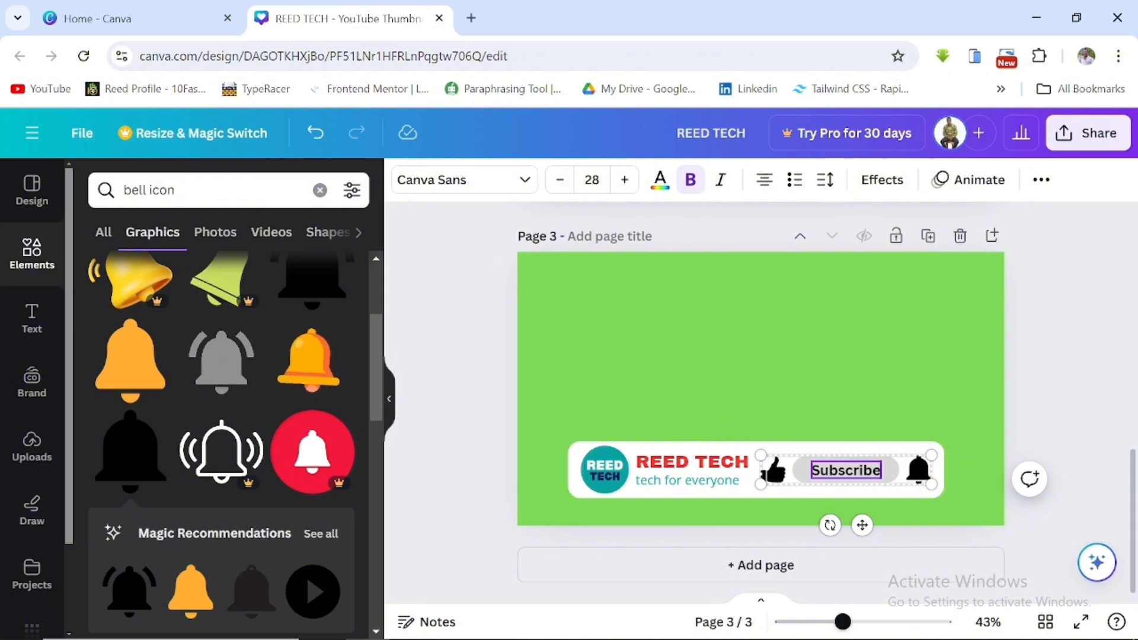
type("d")
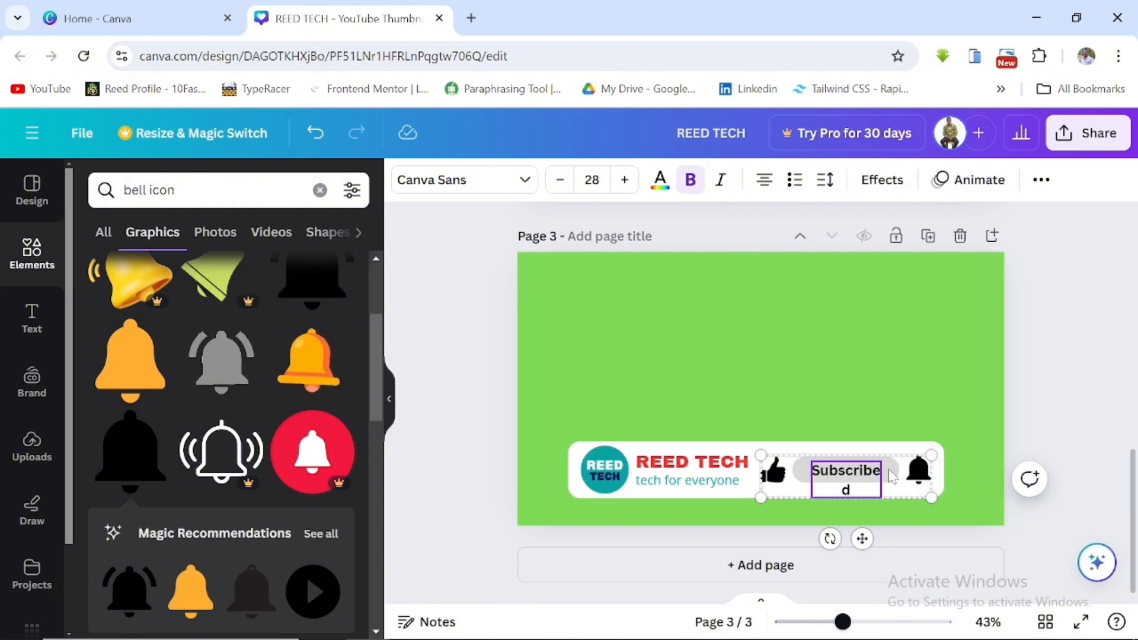
Ungroup the button elements, widen the "Subscribed" text box to fit one line and centre it on the grey button.
left_click(784, 478)
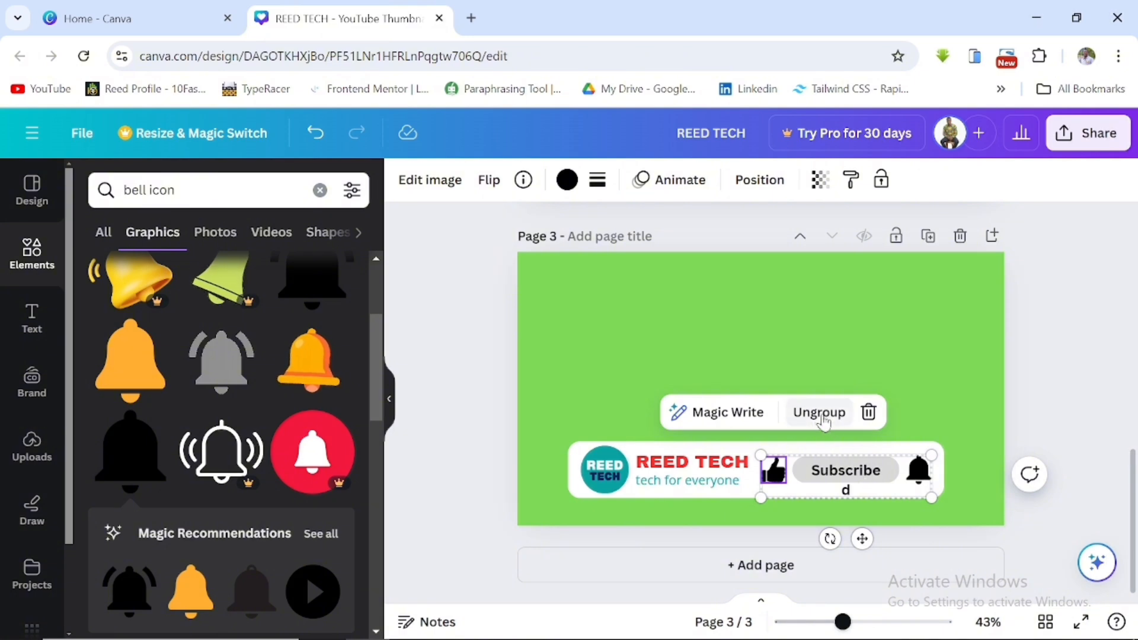
left_click(819, 412)
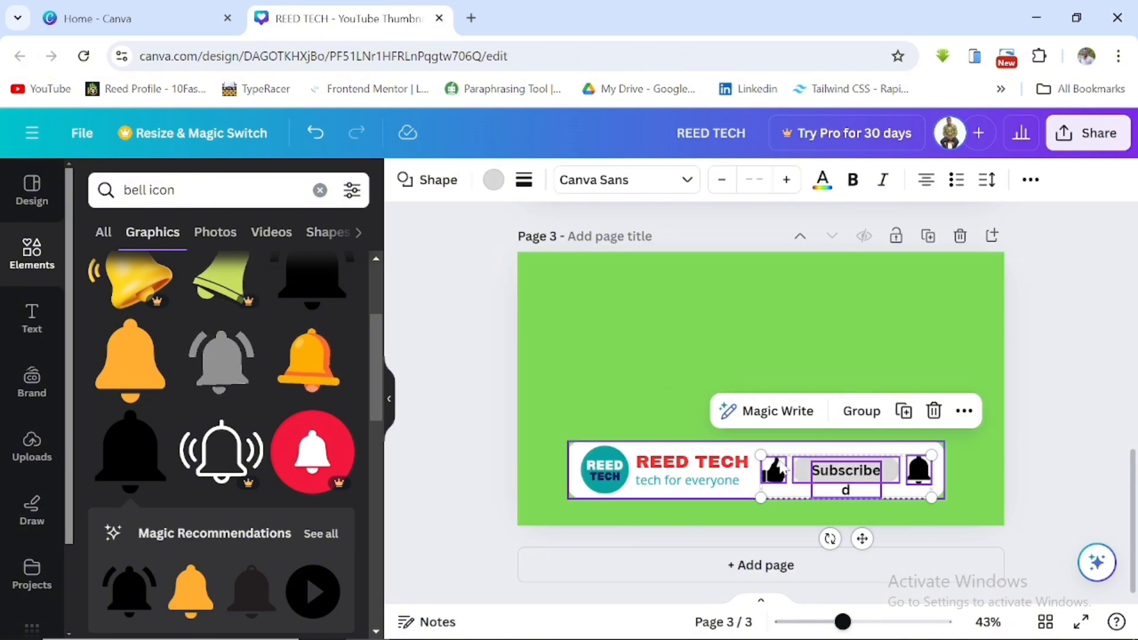
left_click(657, 420)
left_click(853, 477)
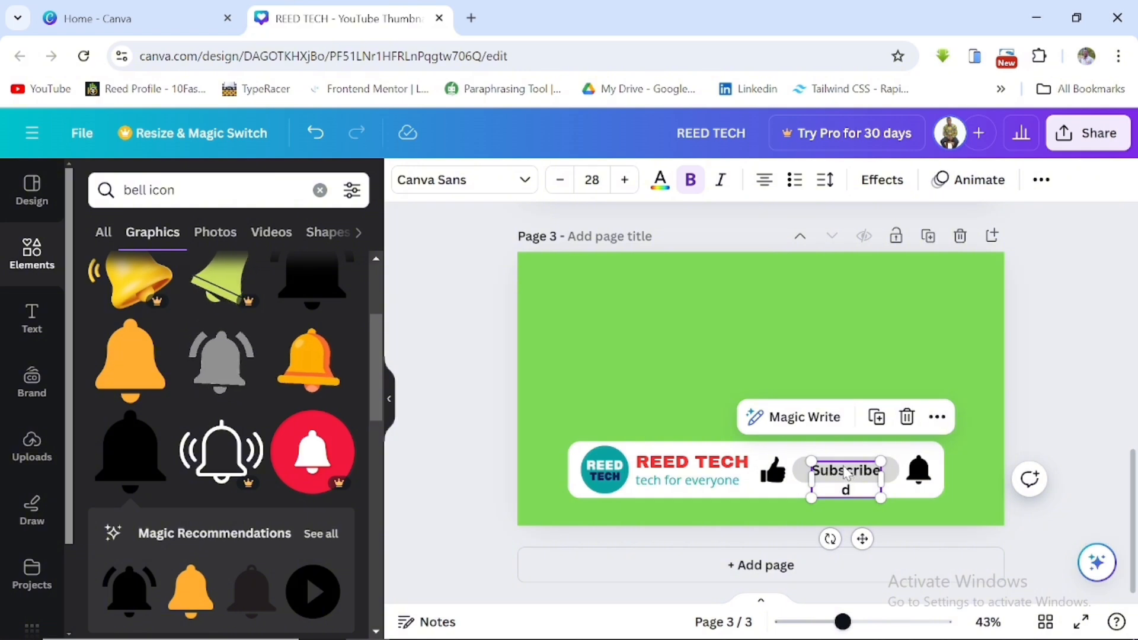
left_click_drag(883, 478, 893, 477)
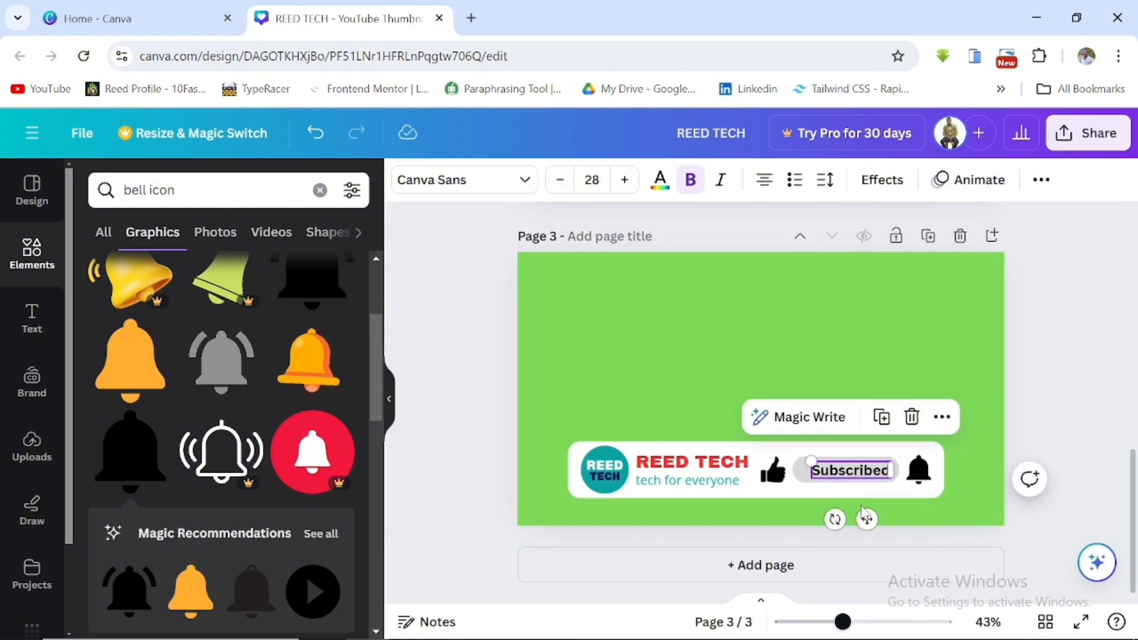
left_click_drag(867, 519, 857, 518)
left_click(842, 517)
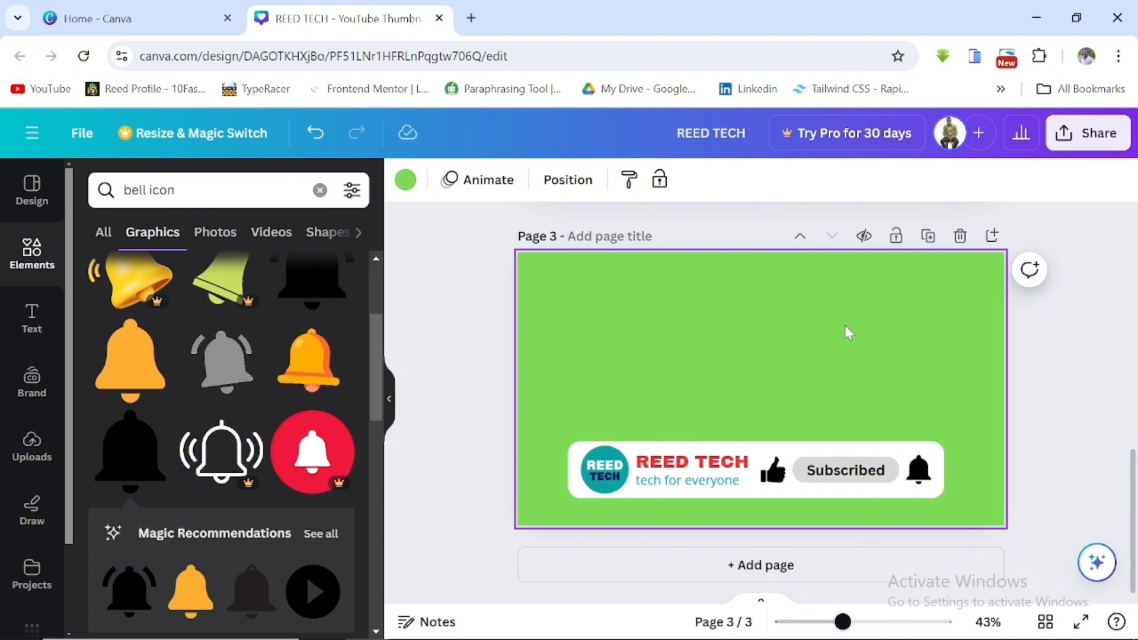
Duplicate page 3, add the black ringing bell graphic to the new page and shrink it to icon size near the plain bell.
left_click(929, 235)
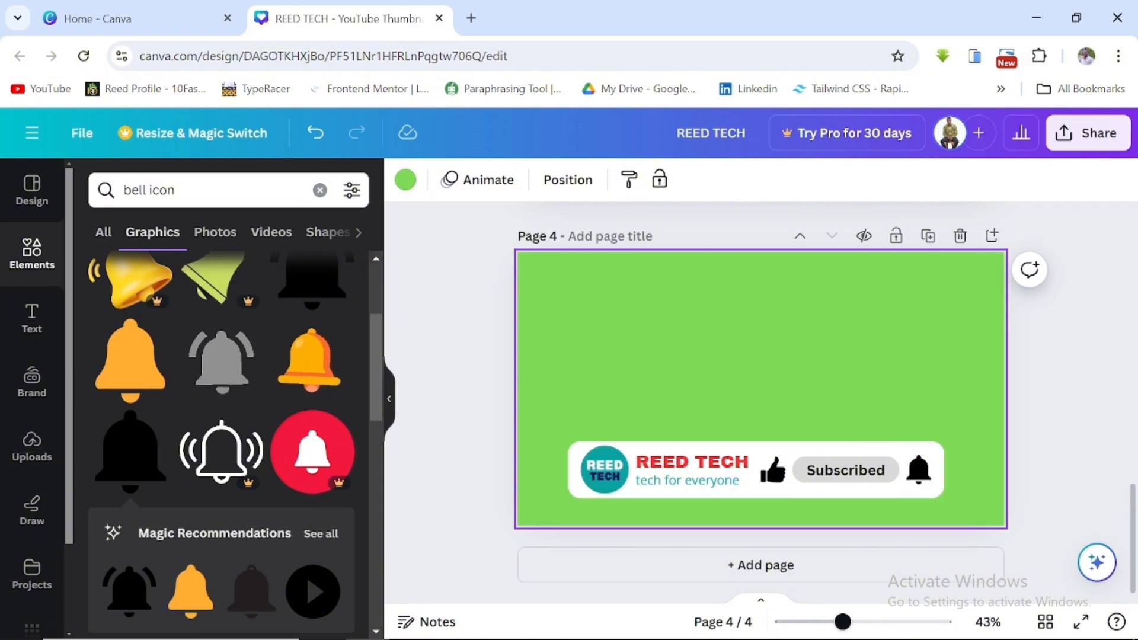
scroll(193, 446, "down", 3)
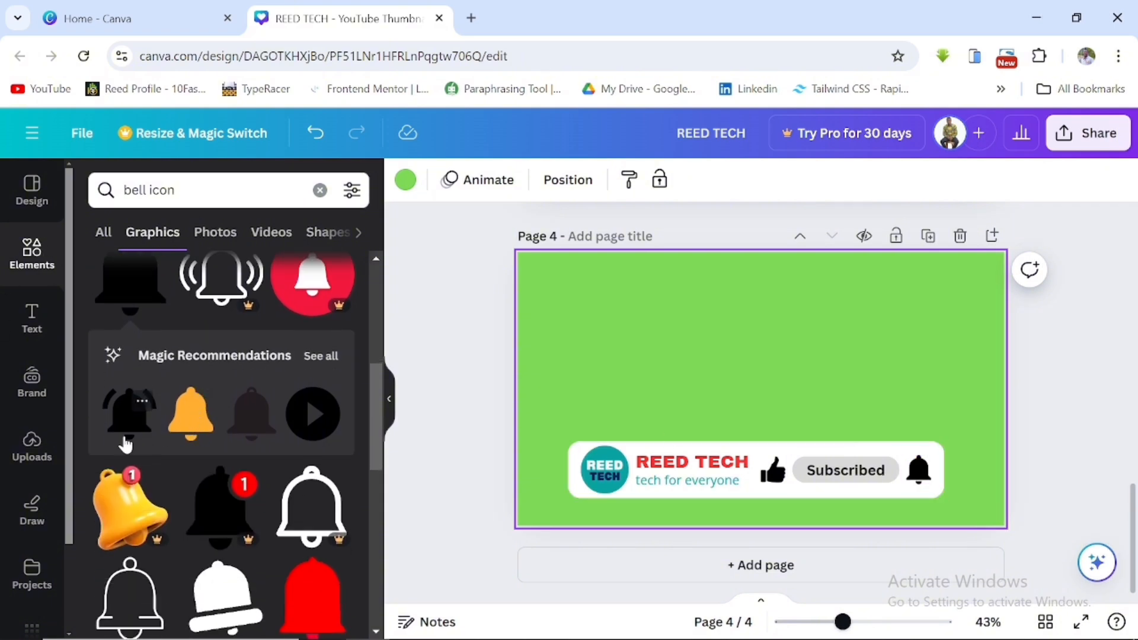
left_click(127, 417)
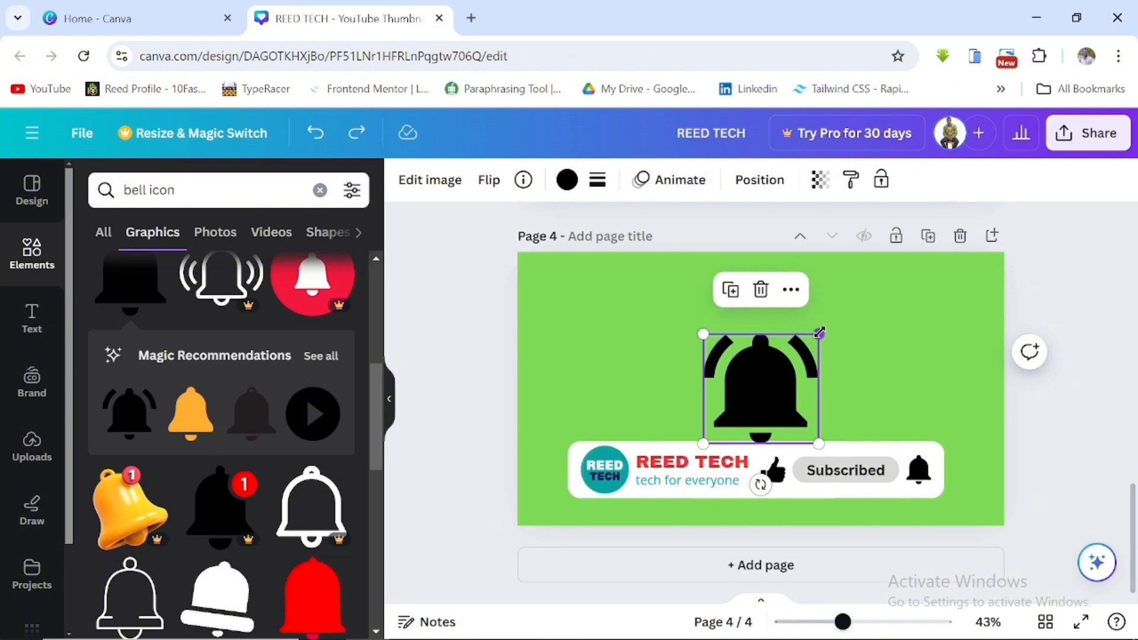
left_click_drag(820, 332, 966, 493)
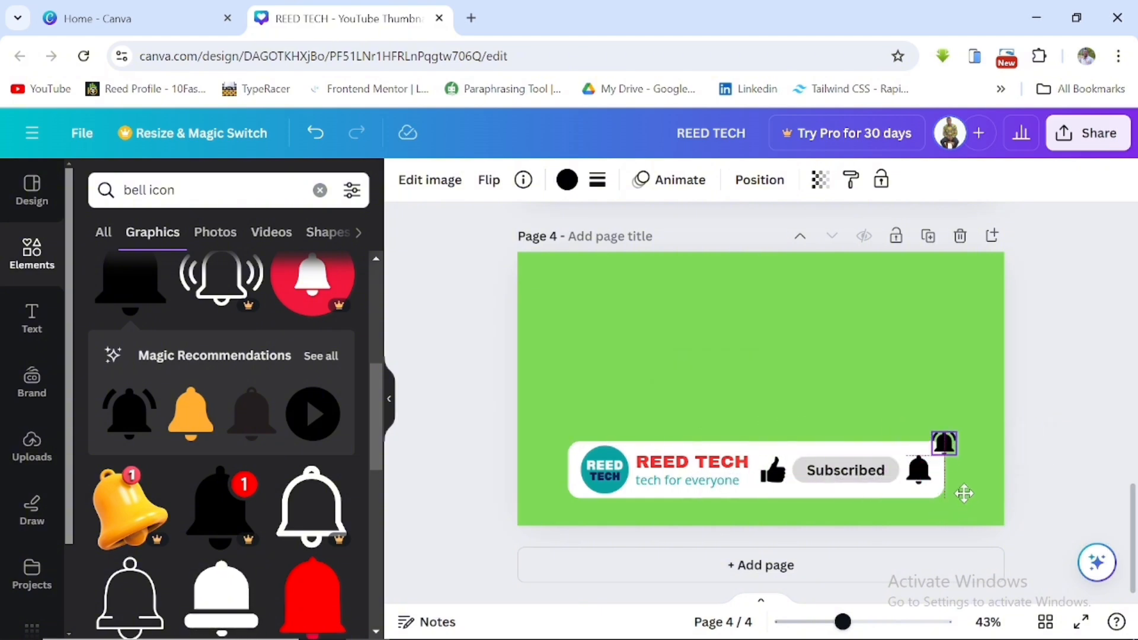
Delete the plain bell on page 4, move the ringing bell into its place and enlarge it slightly, keeping it aligned.
left_click(920, 480)
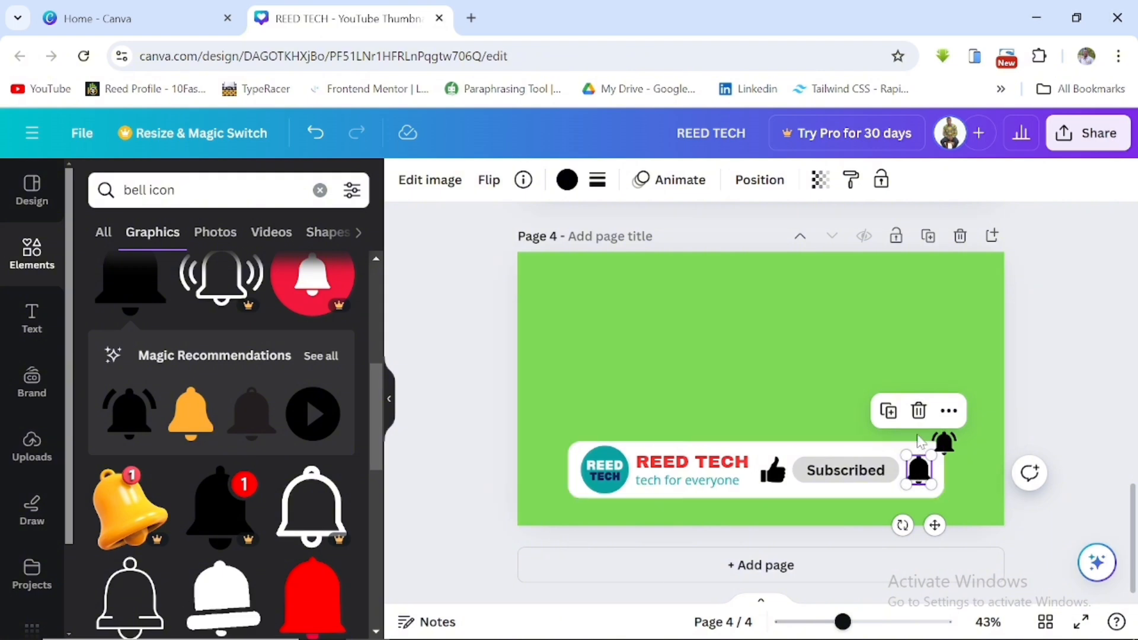
left_click(918, 410)
left_click(942, 444)
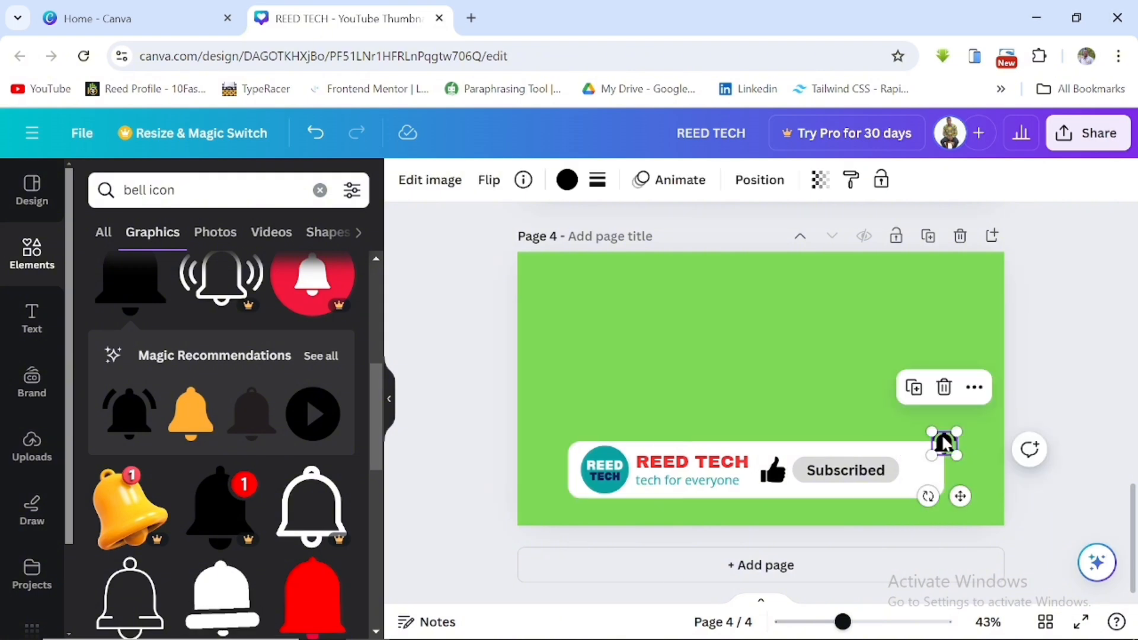
left_click_drag(960, 498, 933, 523)
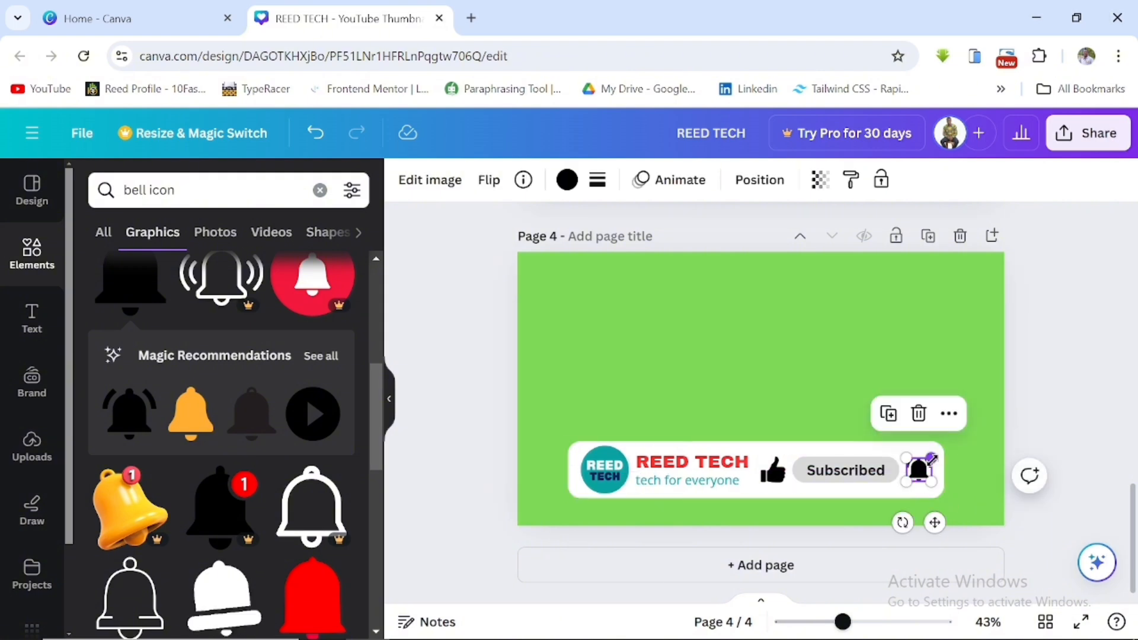
mouse_move(931, 457)
left_mouse_down()
mouse_move(939, 450)
mouse_move(934, 457)
left_mouse_up()
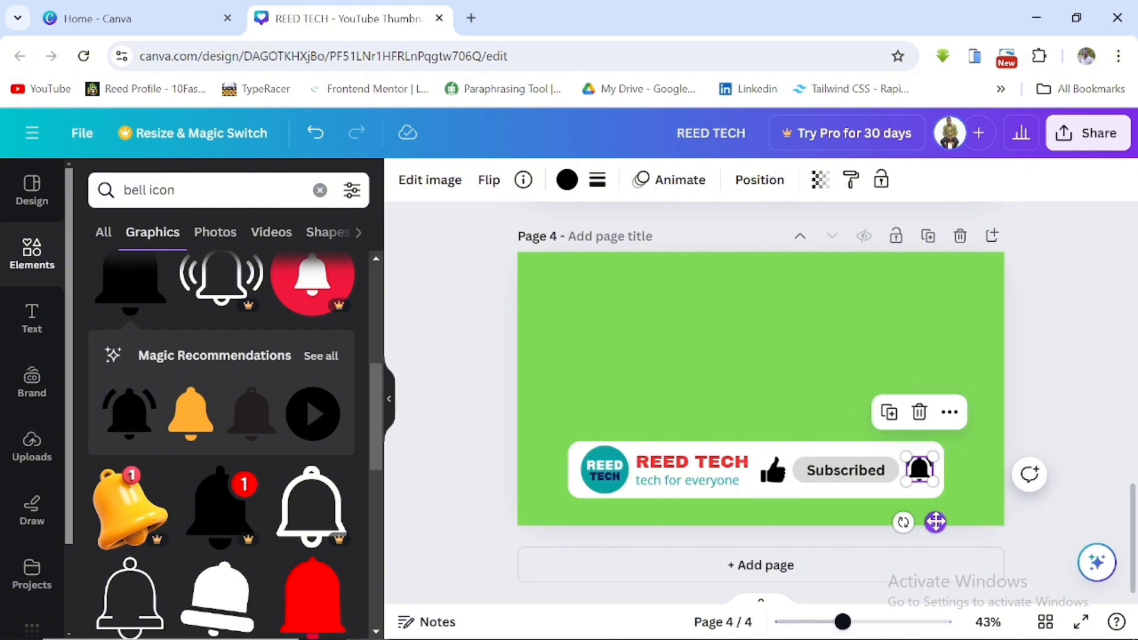
left_click_drag(934, 520, 936, 523)
left_click(718, 381)
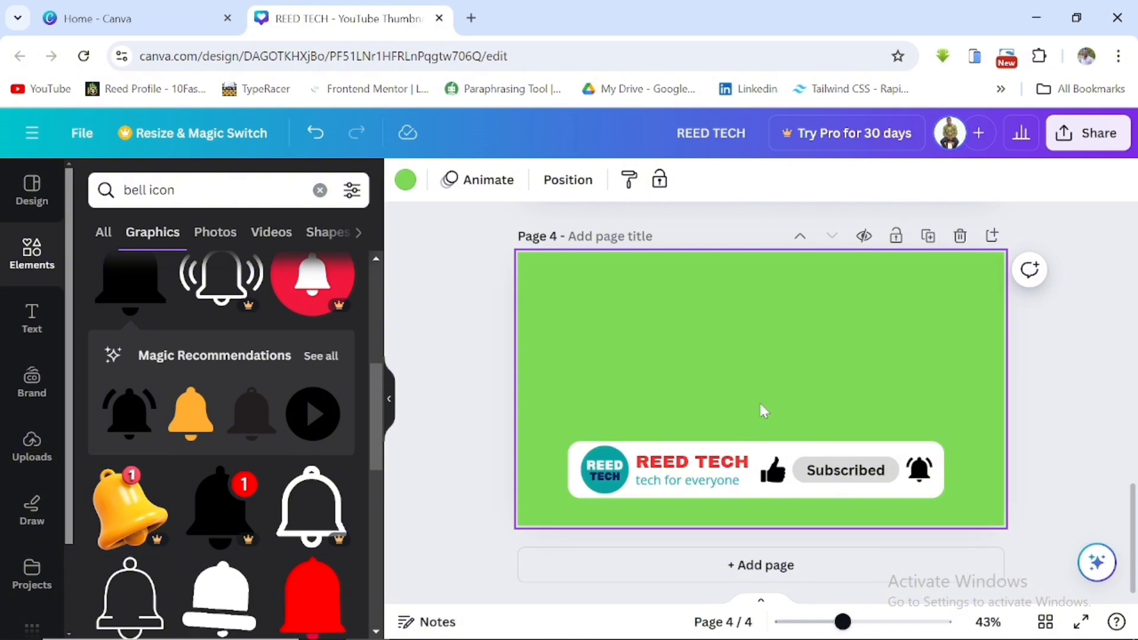
Download all four pages of the REED TECH design as PNG images.
left_click(1094, 137)
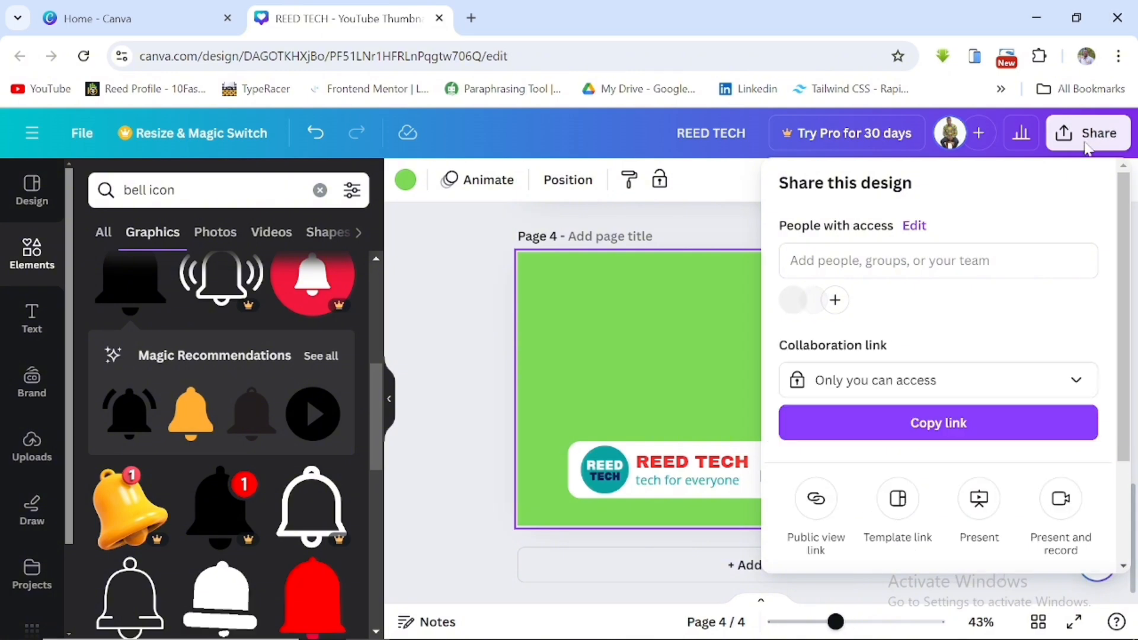
scroll(882, 372, "down", 3)
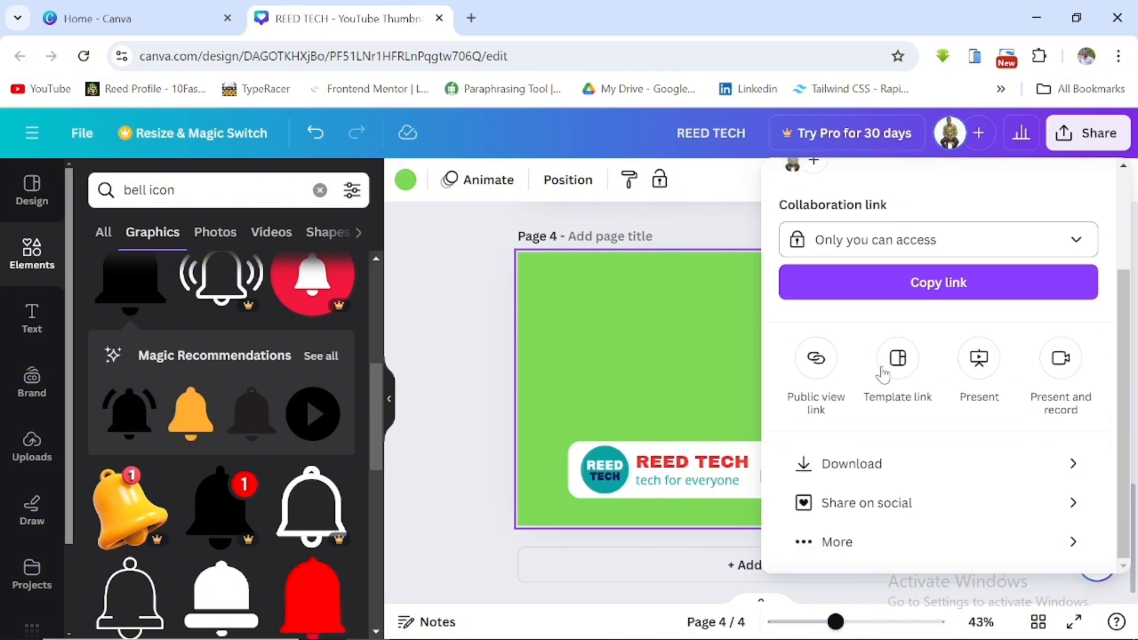
left_click(882, 465)
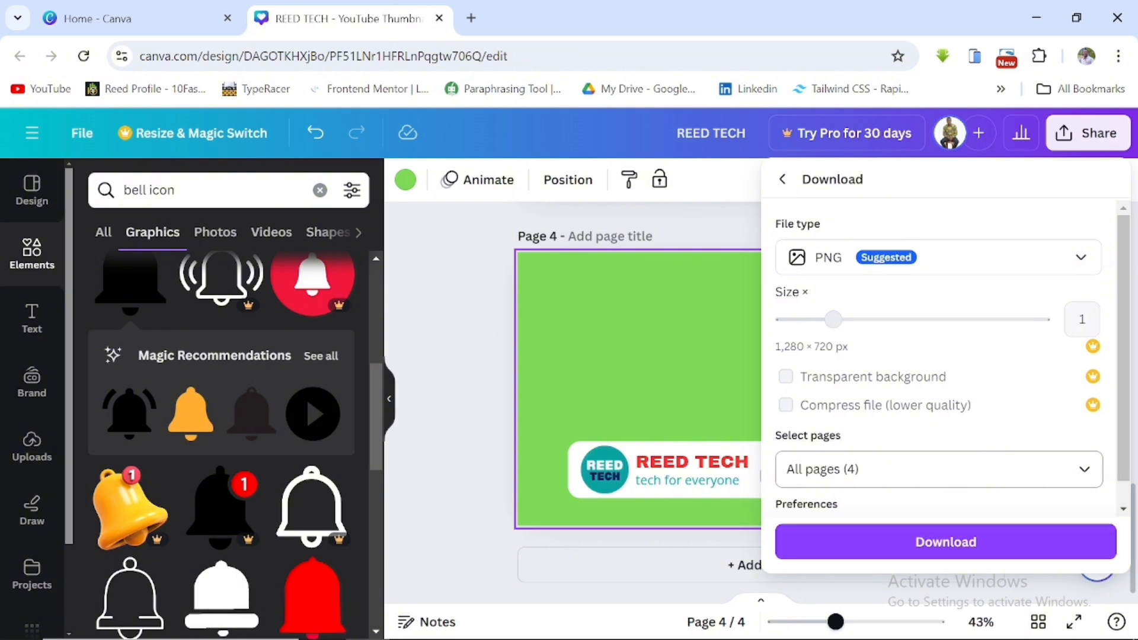
left_click(941, 525)
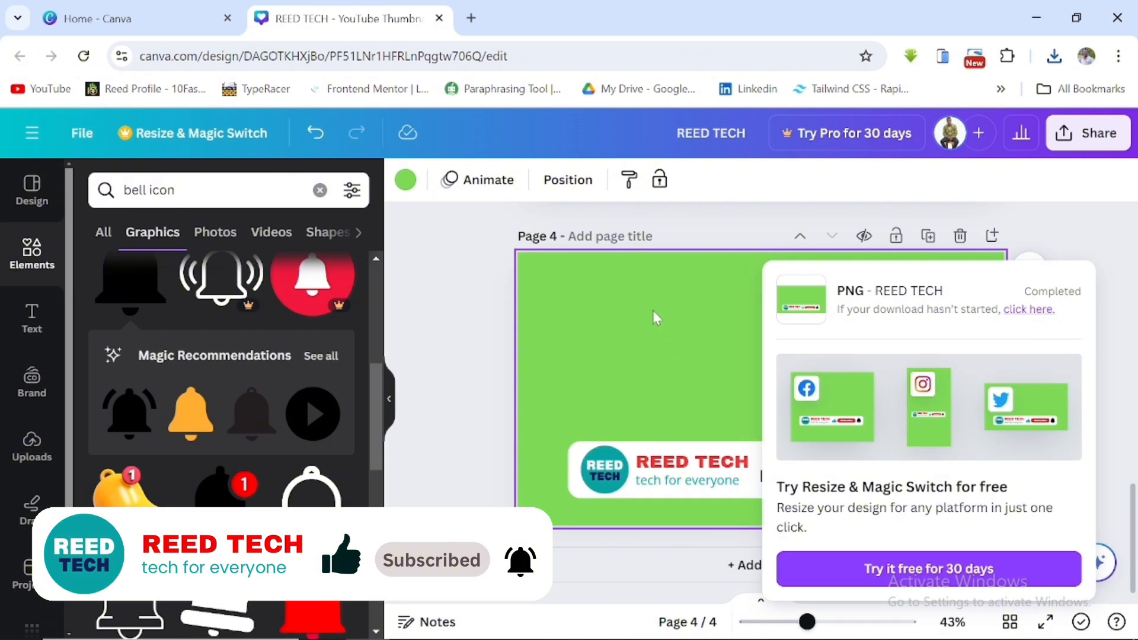
Create a new blank design using the 500 × 500 px Logo preset.
left_click(30, 135)
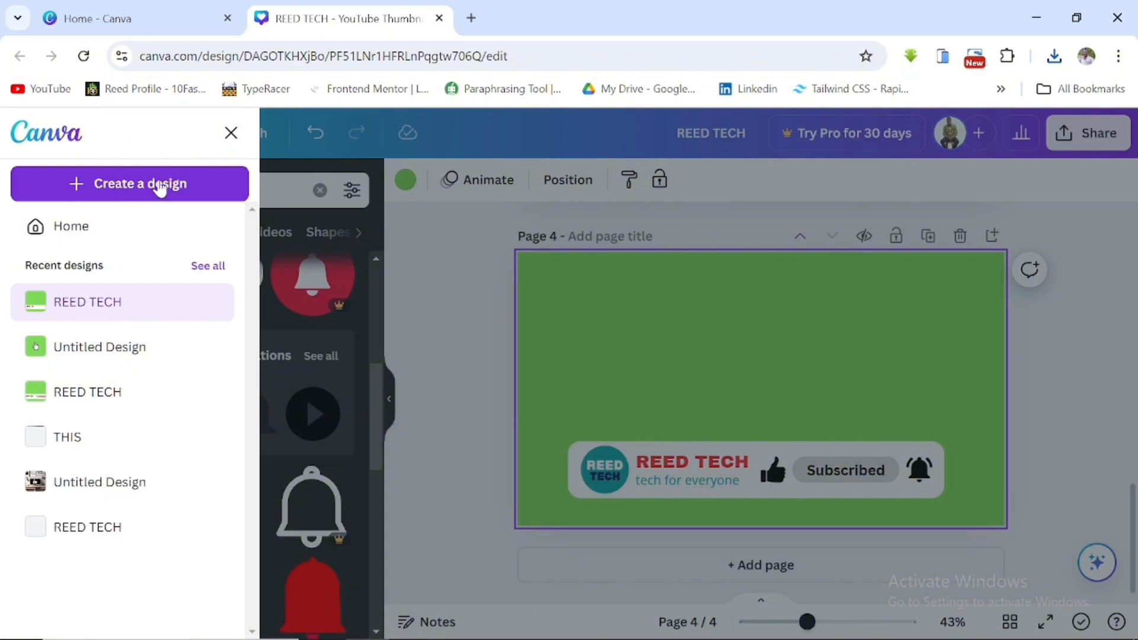
left_click(157, 187)
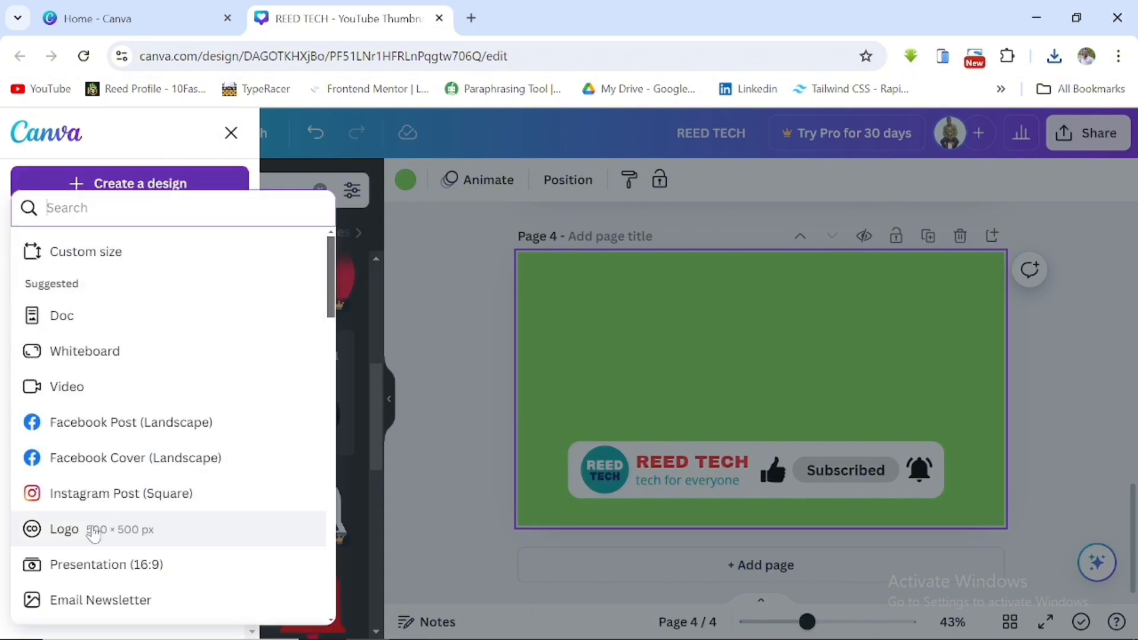
left_click(131, 536)
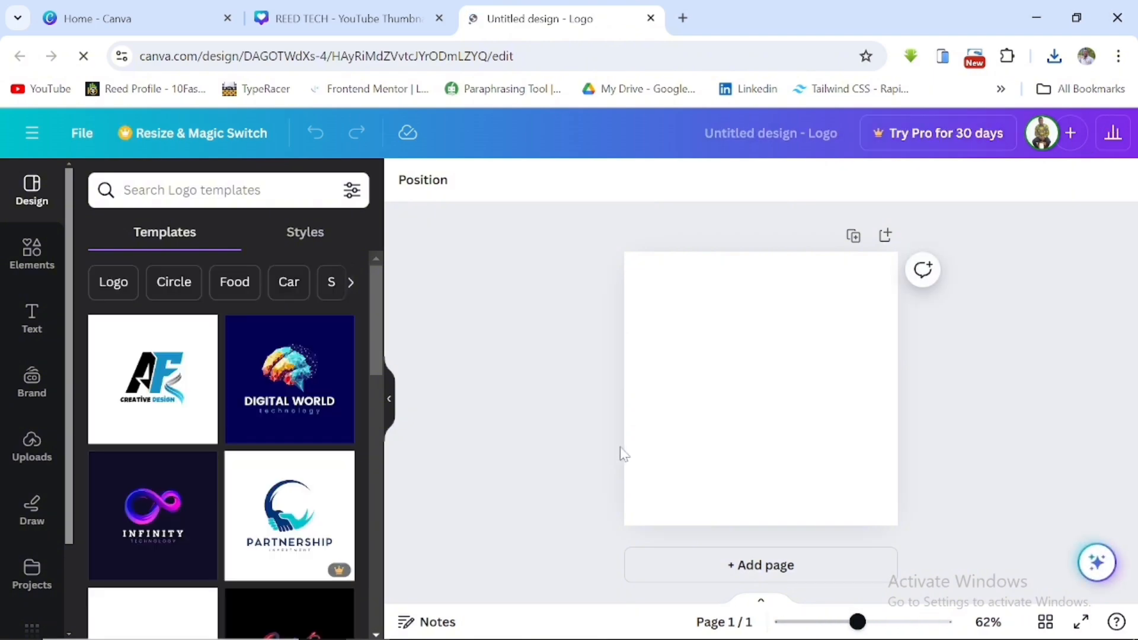
Fill the blank logo page's background with the same solid light green as the banner pages.
left_click(719, 338)
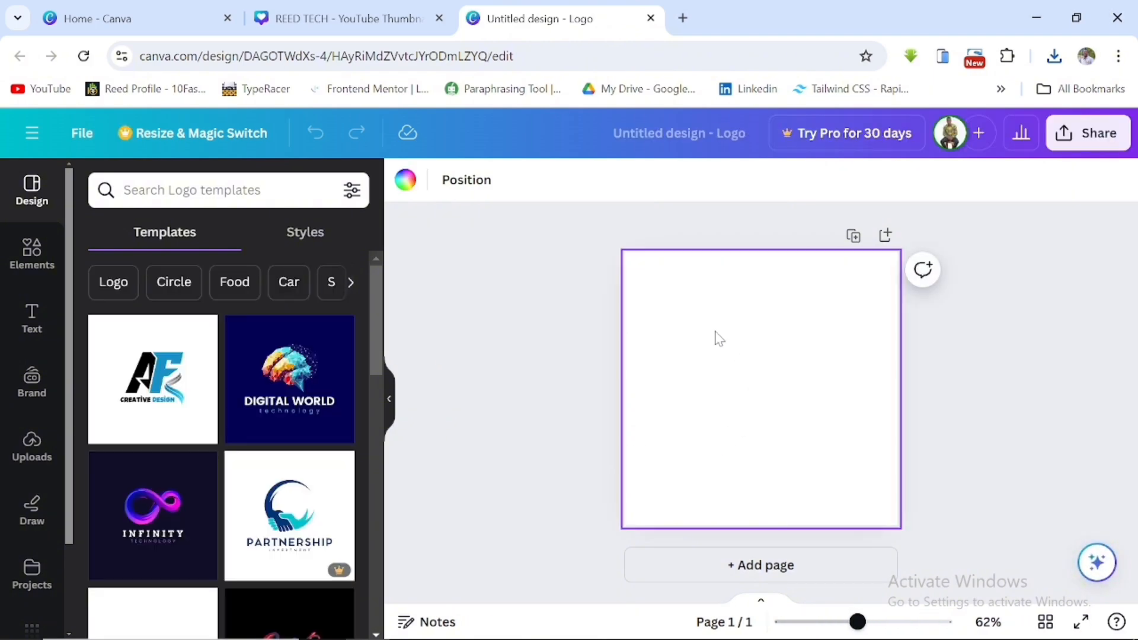
left_click(405, 181)
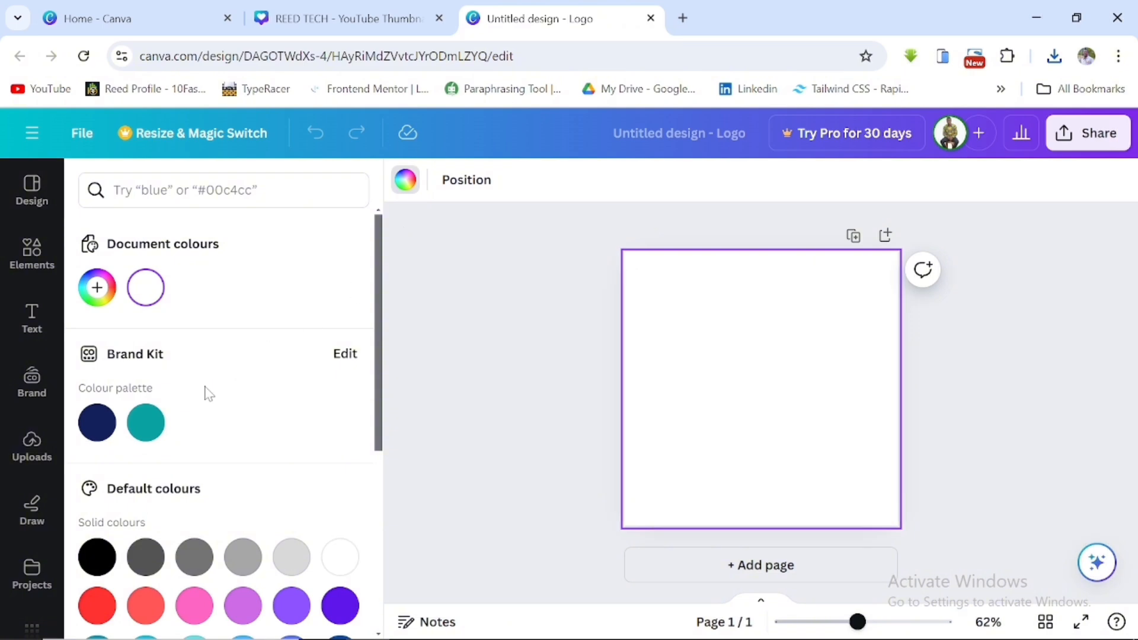
scroll(189, 485, "down", 1)
scroll(190, 485, "down", 3)
left_click(147, 527)
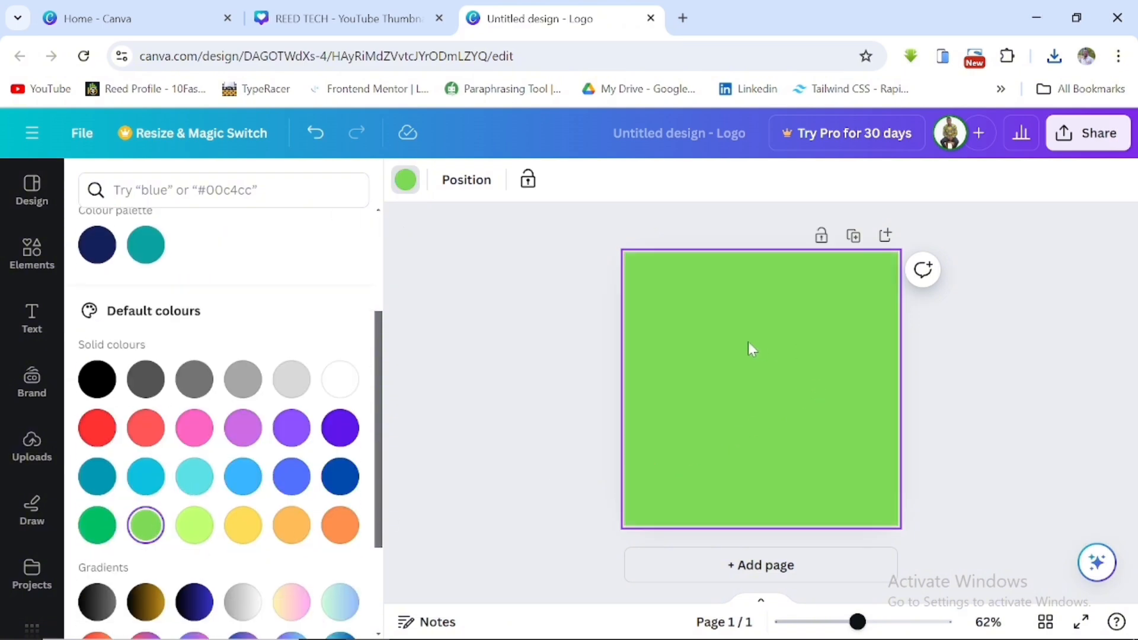
Search the graphics elements for "mouse click" and add the white pixel pointing-hand cursor to the green page.
left_click(37, 261)
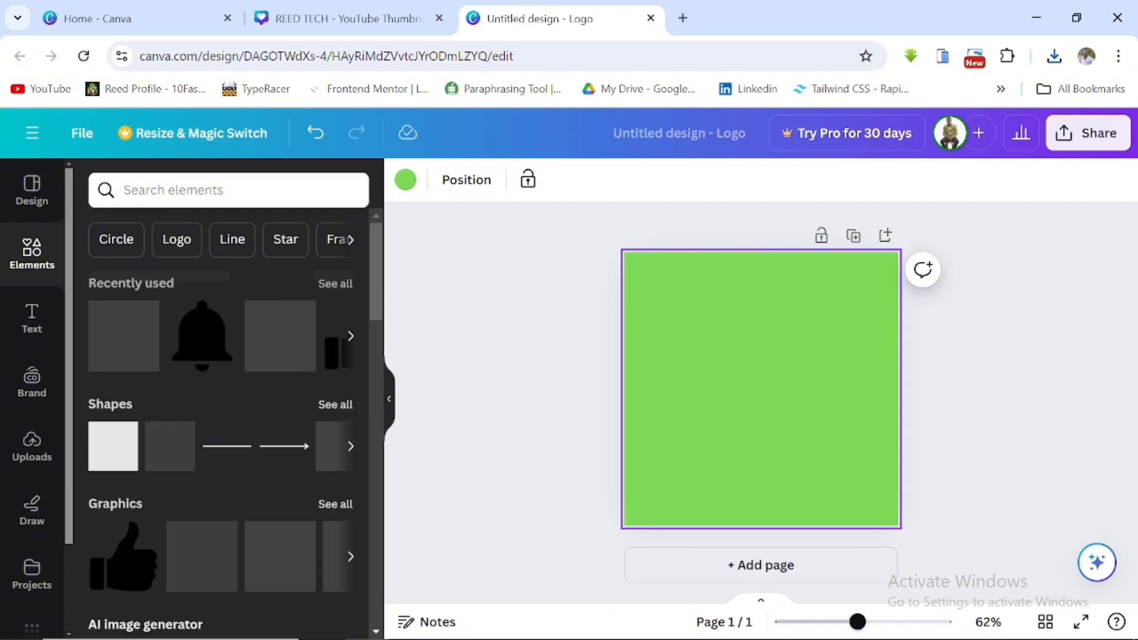
type("mouse ci")
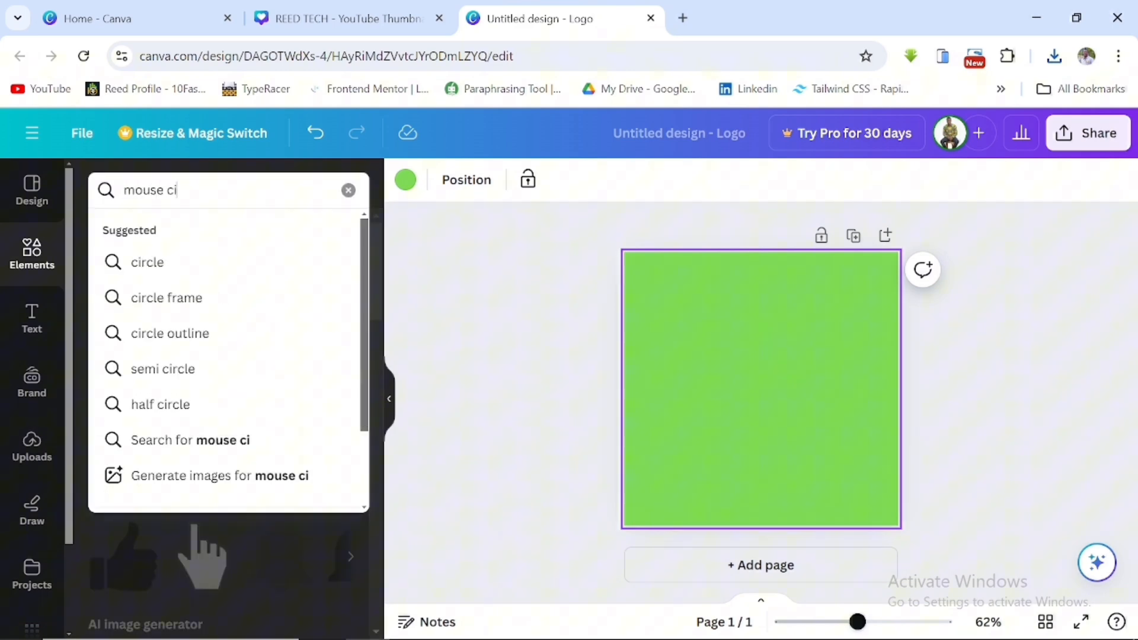
key("BackSpace")
type("lick")
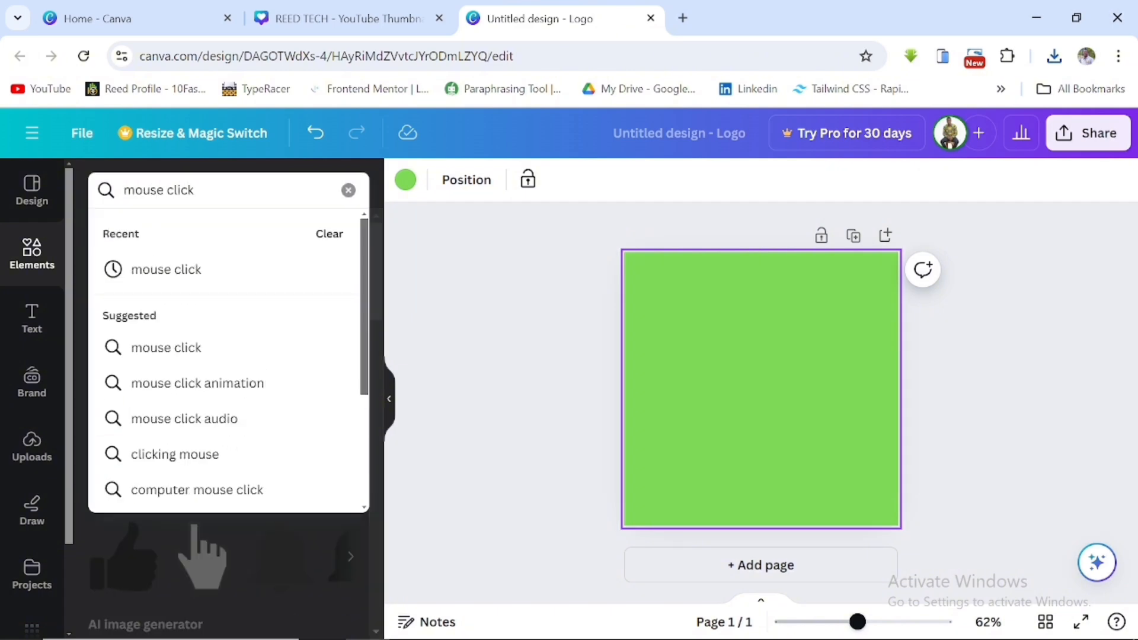
key("Return")
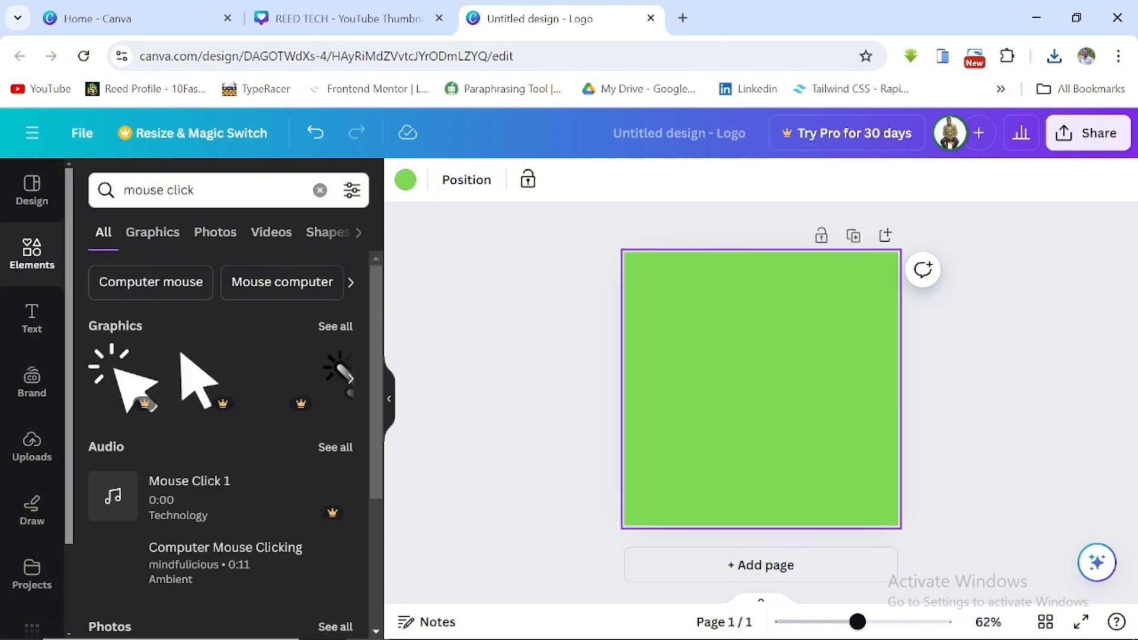
left_click(337, 327)
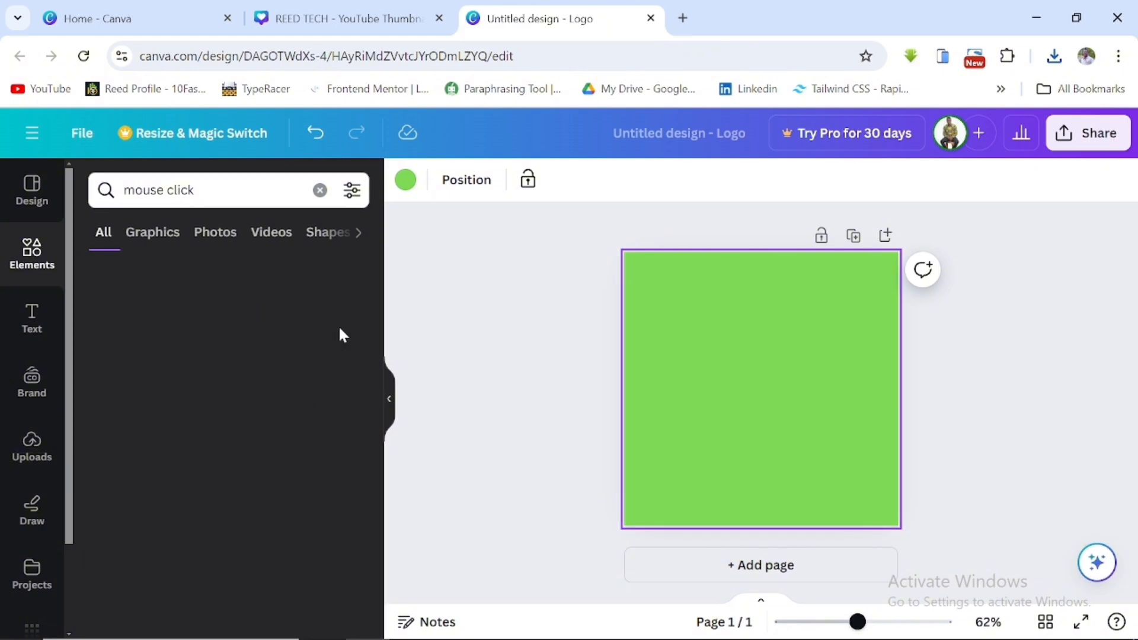
scroll(219, 406, "down", 2)
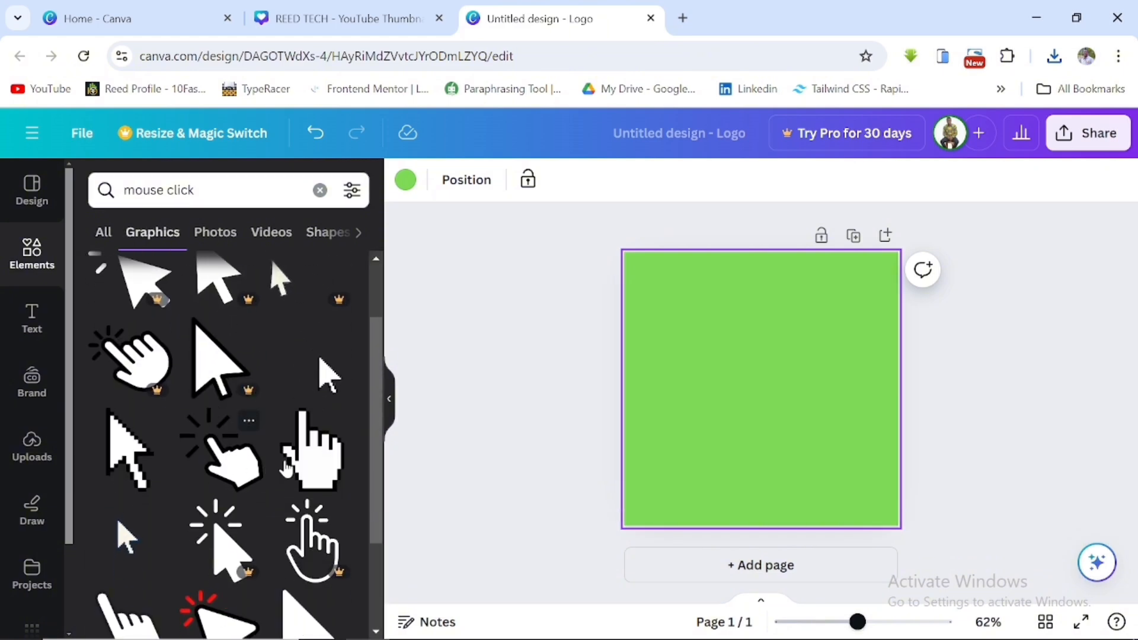
left_click(314, 450)
left_click(666, 427)
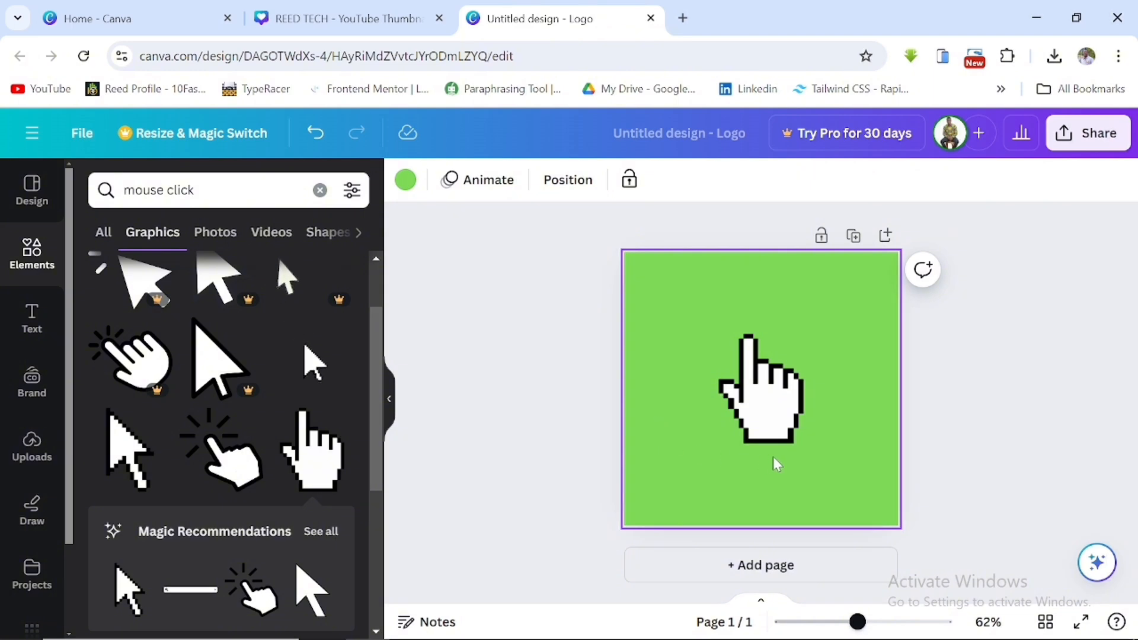
Download the hand cursor design as a PNG at 500 × 500 px.
left_click(1089, 134)
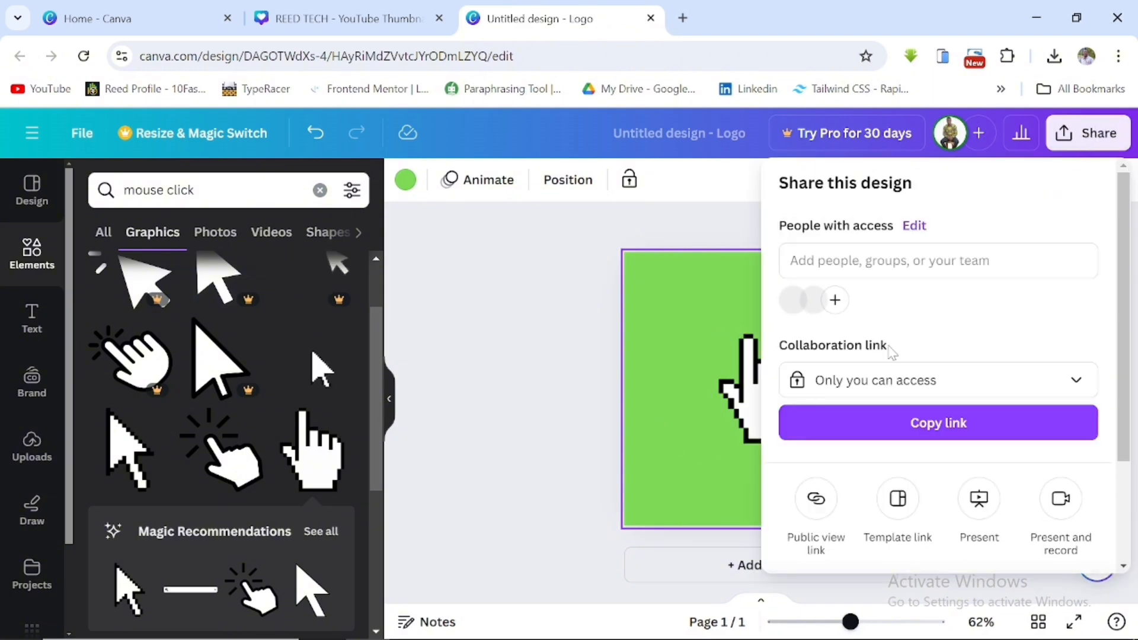
scroll(890, 353, "down", 2)
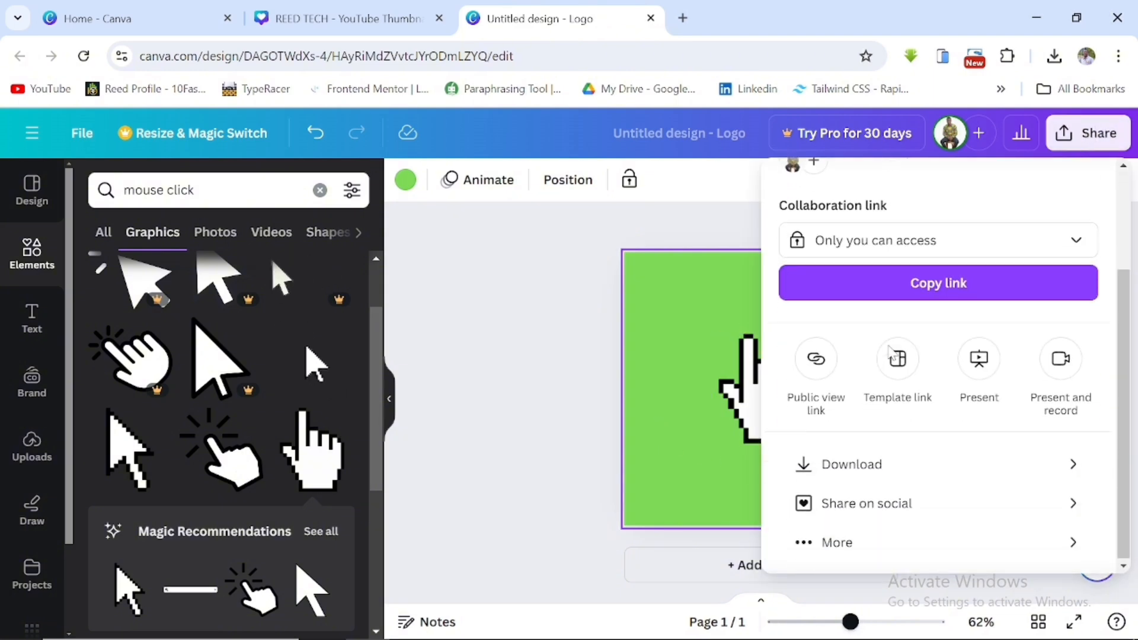
left_click(892, 469)
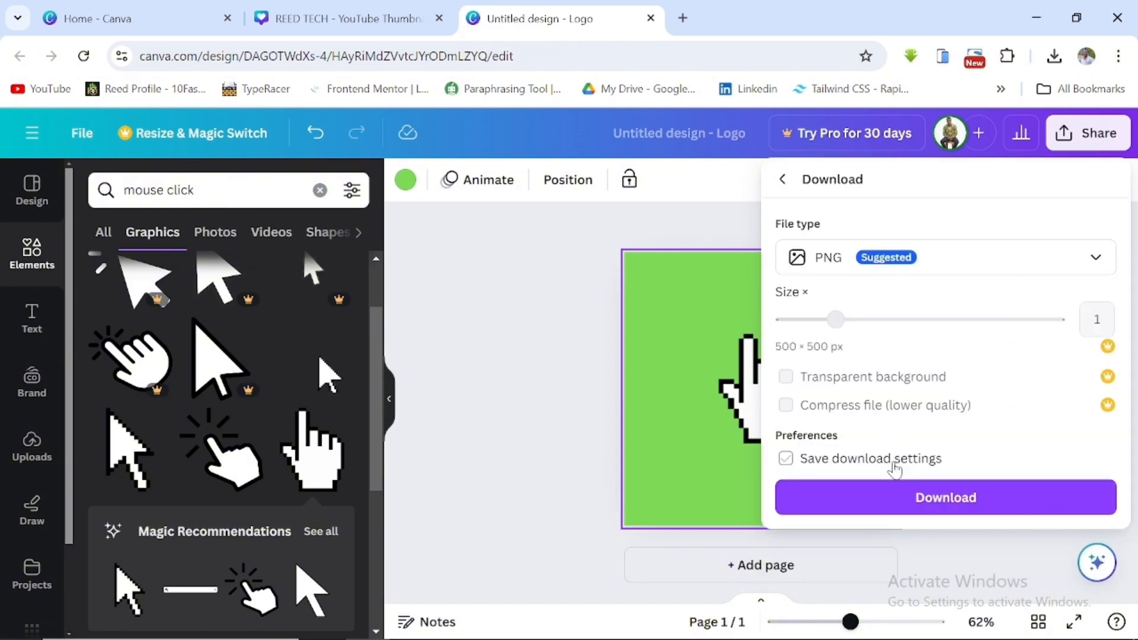
left_click(917, 501)
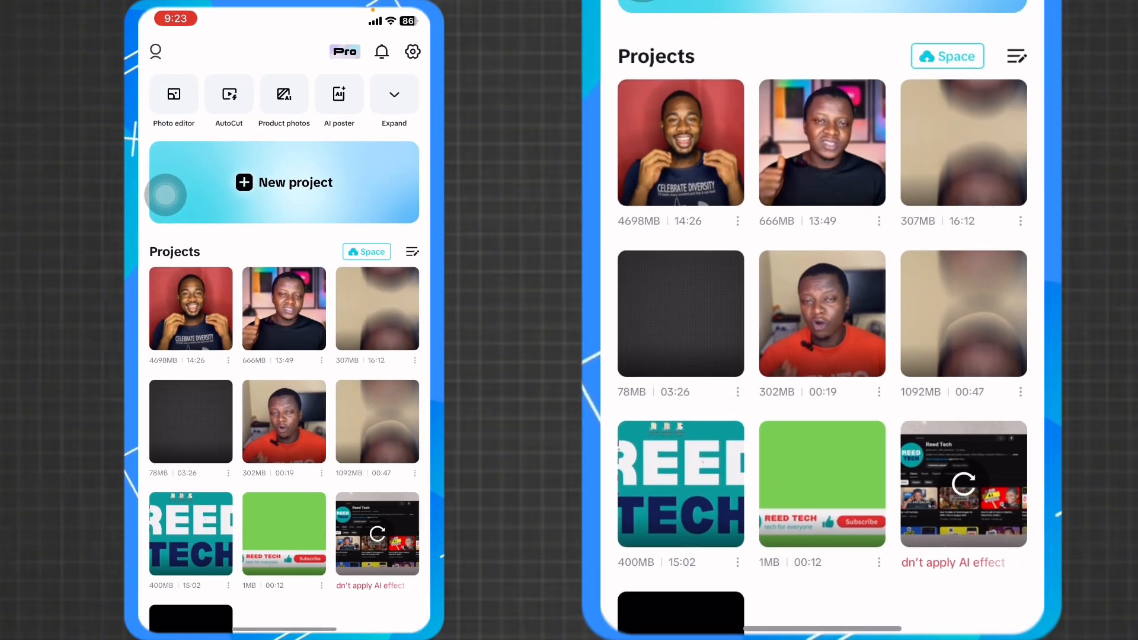
Switch to CapCut on the phone and create a new project from the four green REED TECH banner photos.
left_click(166, 195)
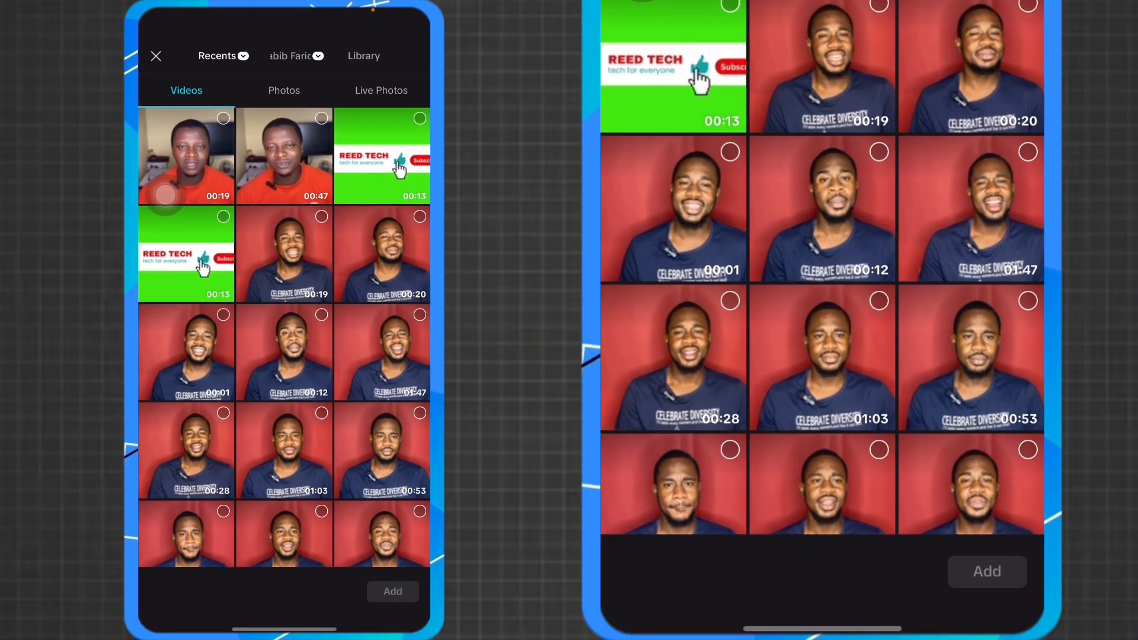
left_click(284, 90)
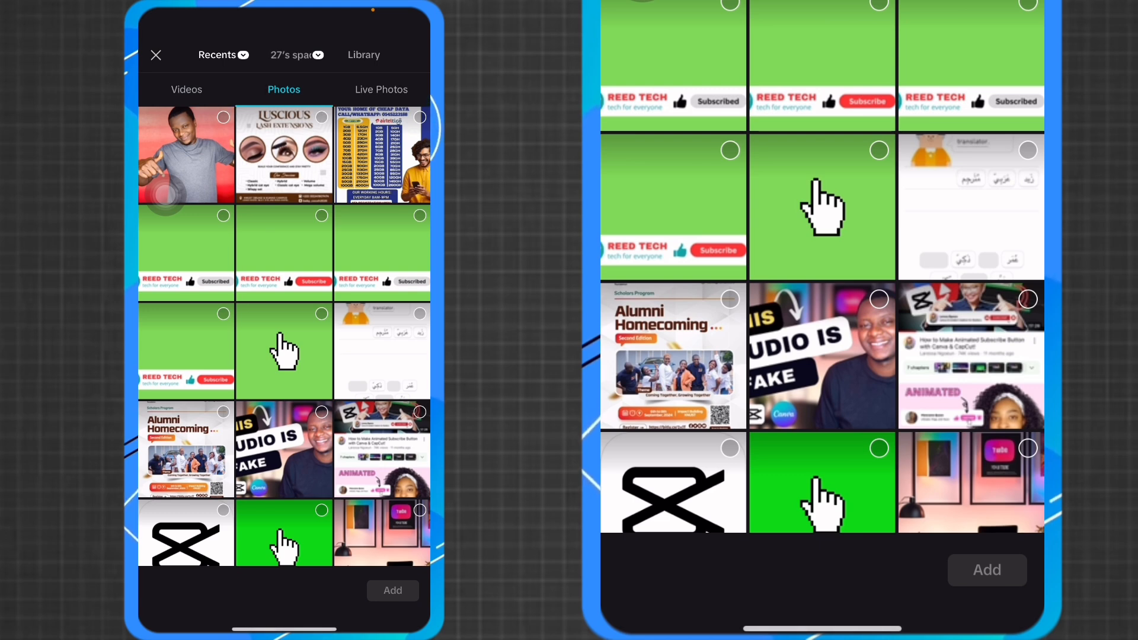
left_click(223, 215)
left_click(321, 215)
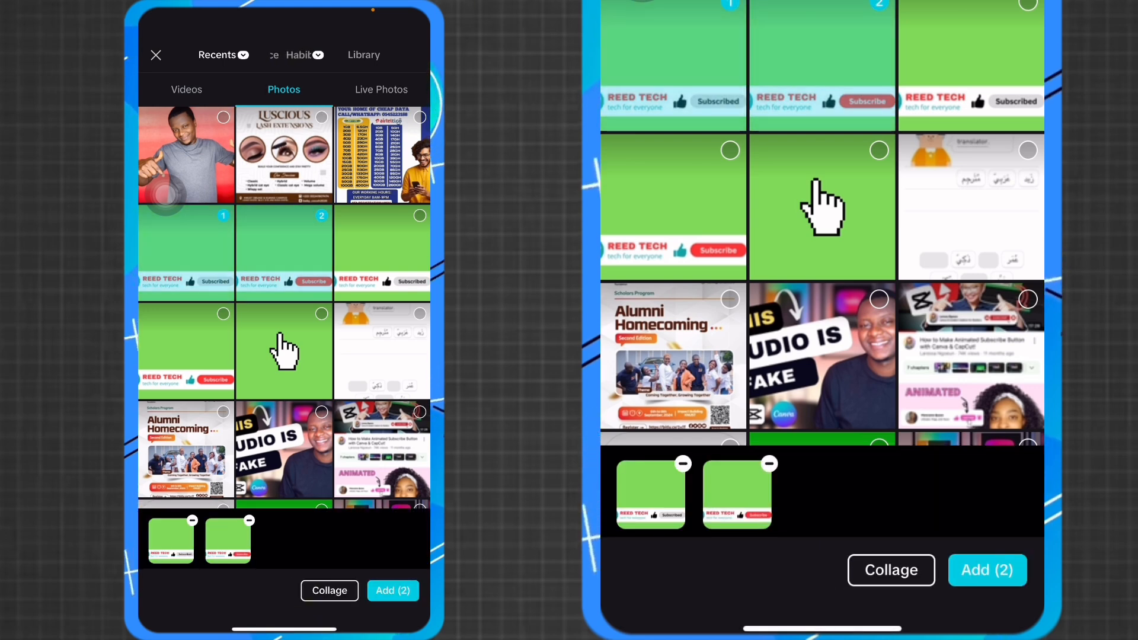
left_click(420, 215)
left_click(223, 314)
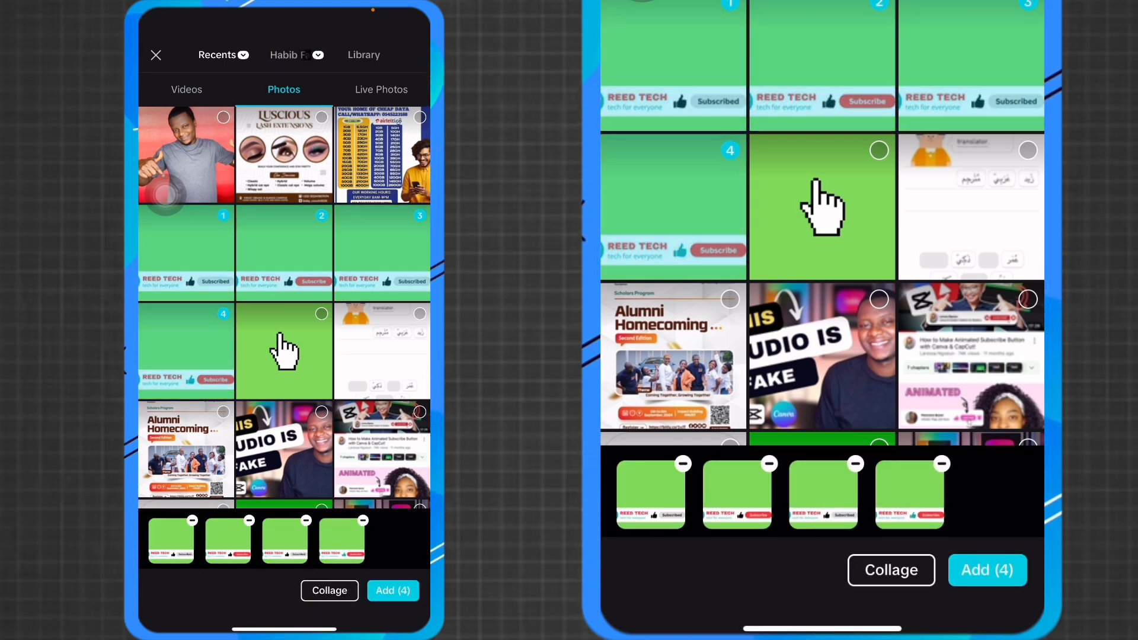
left_click(393, 590)
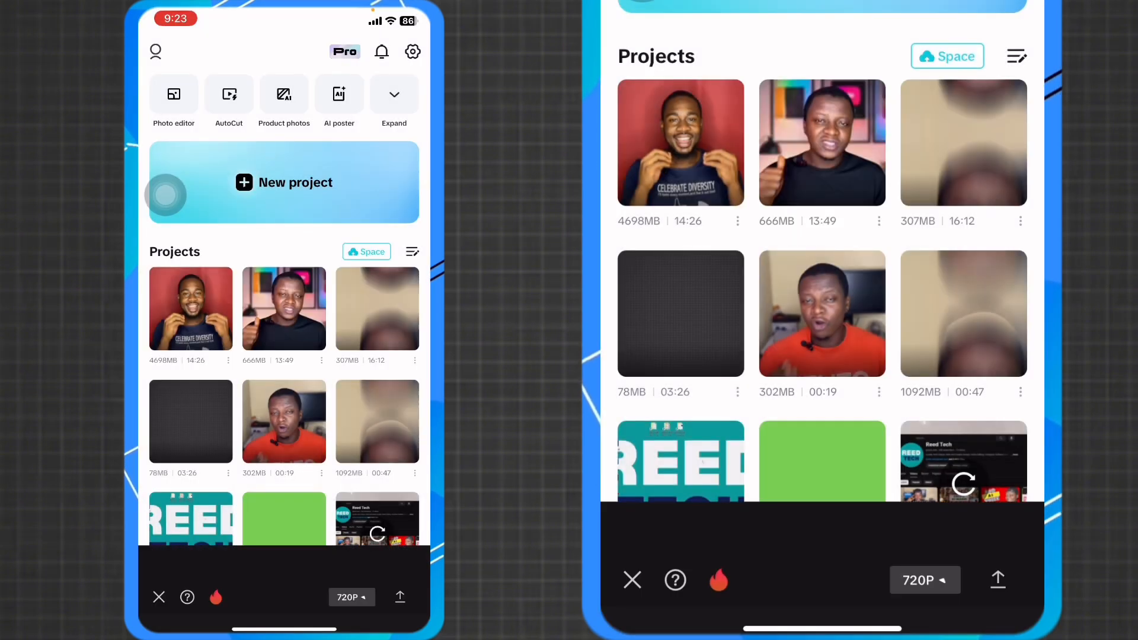
Move the clip with the teal thumbs-up and red Subscribe button from the end to the start of the timeline.
scroll(285, 439, "right", 1)
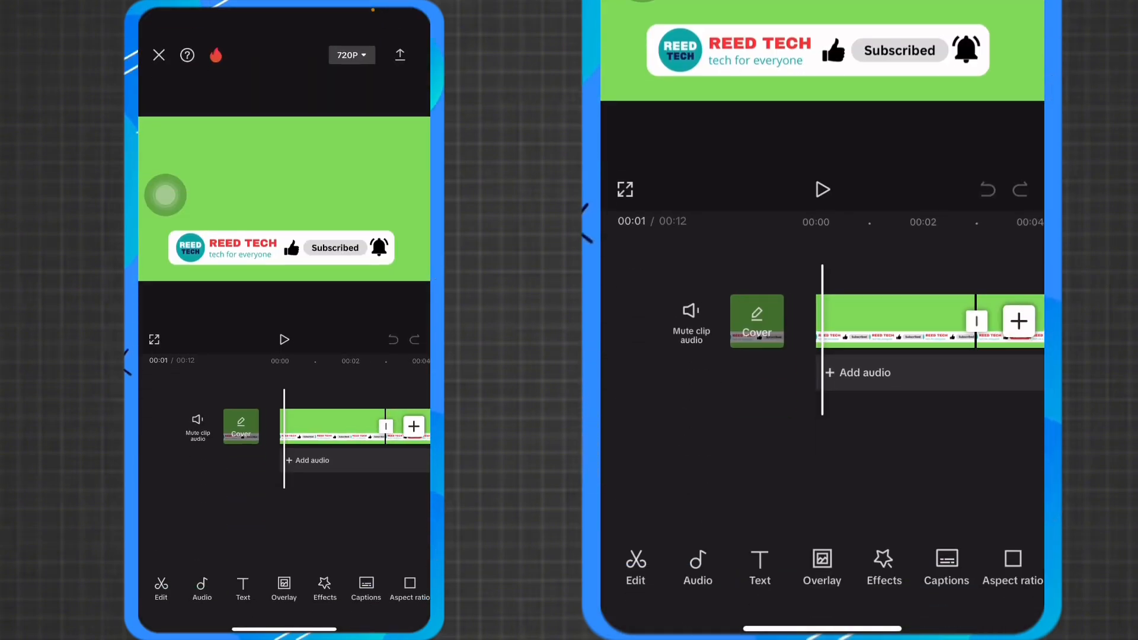
scroll(284, 427, "right", 3)
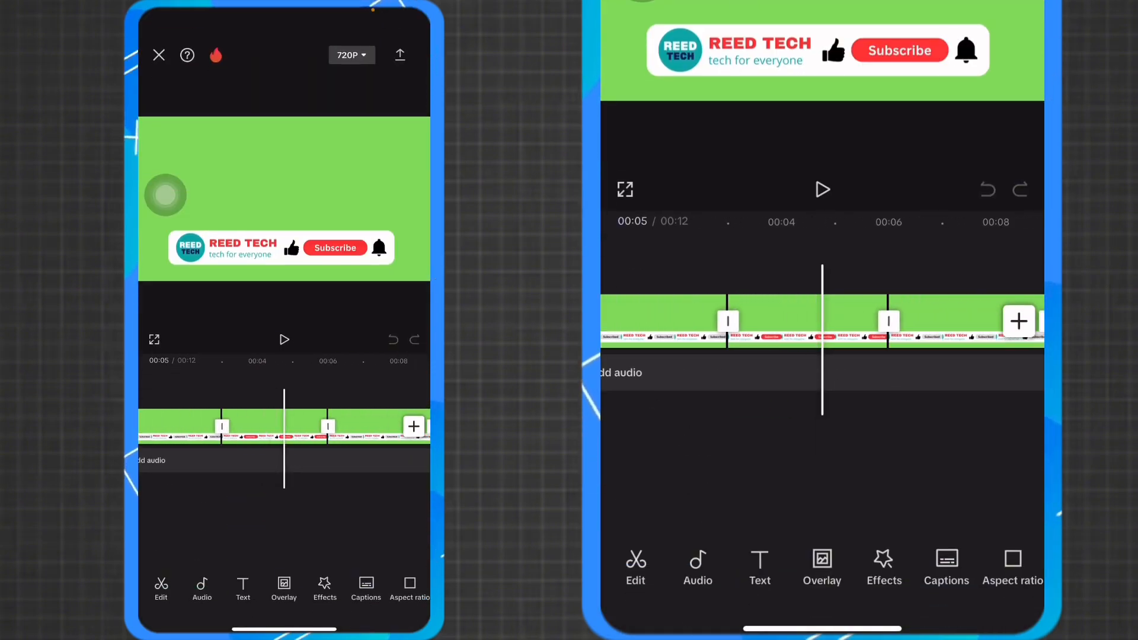
scroll(285, 427, "right", 10)
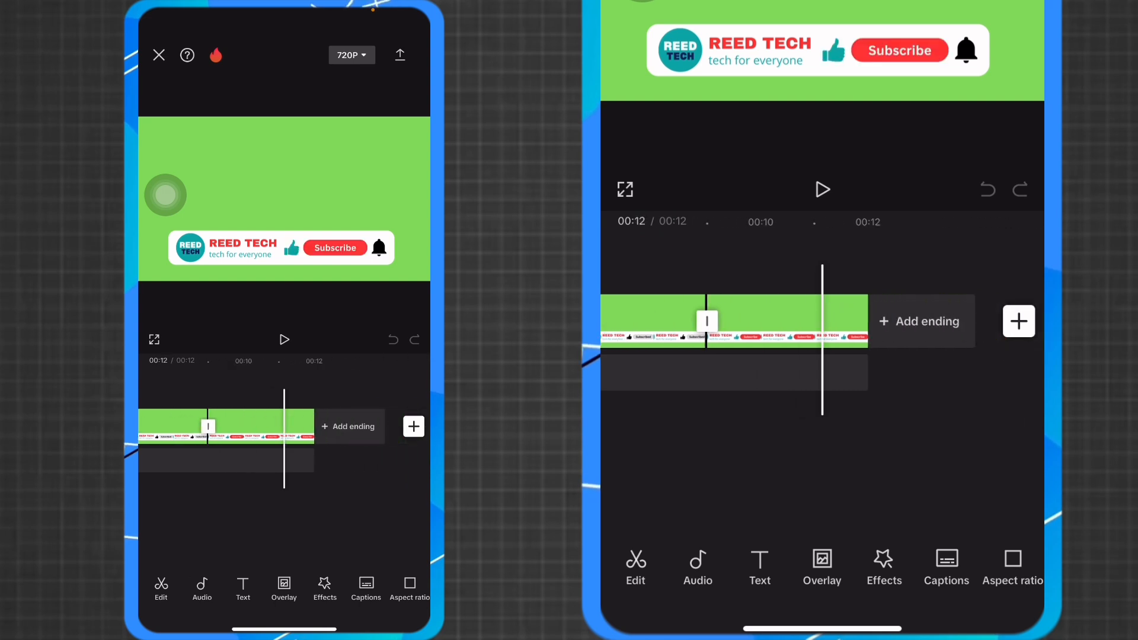
scroll(285, 427, "left", 2)
left_click(323, 423)
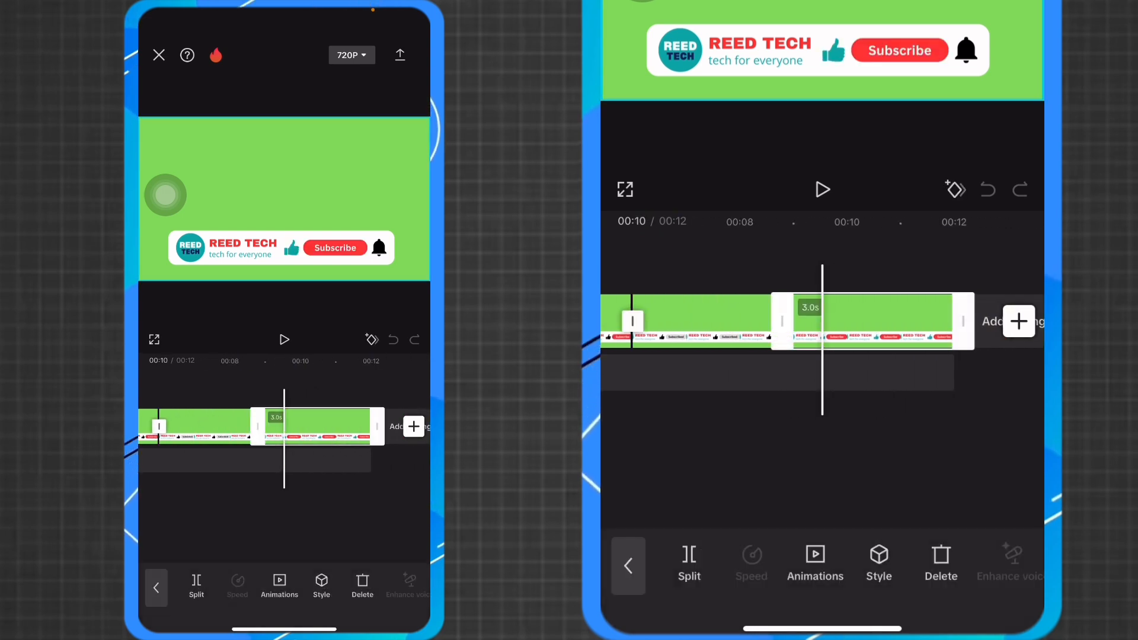
left_click_drag(323, 426, 211, 427)
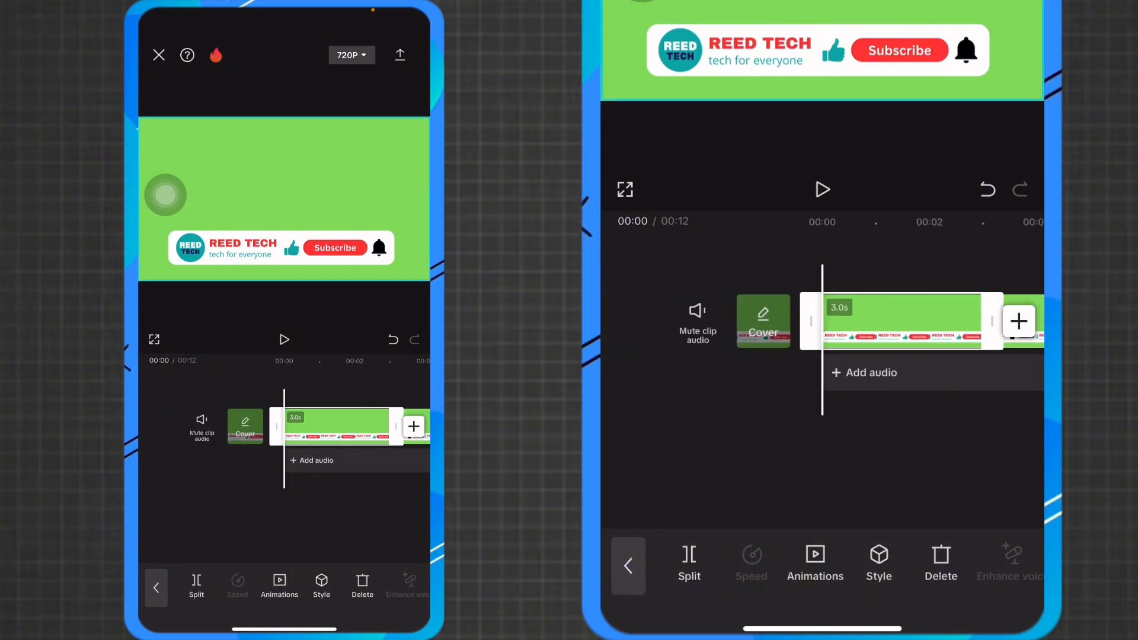
Move the clip with the black thumbs-up and red Subscribe button to second place in the timeline.
left_click_drag(284, 427, 241, 427)
left_click(293, 425)
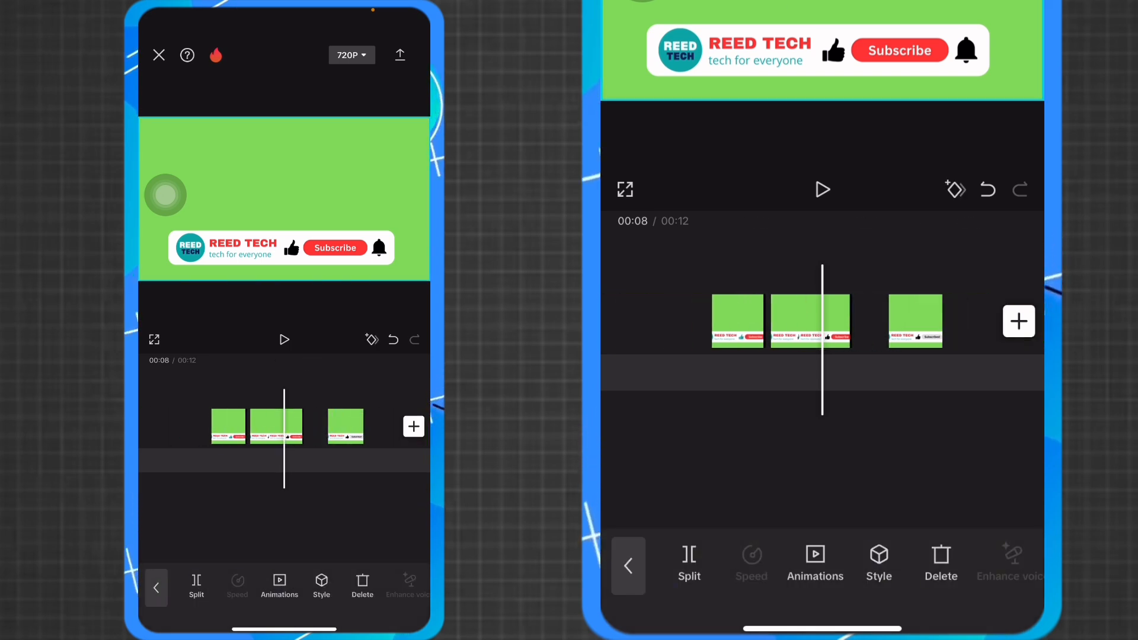
left_click_drag(285, 427, 271, 427)
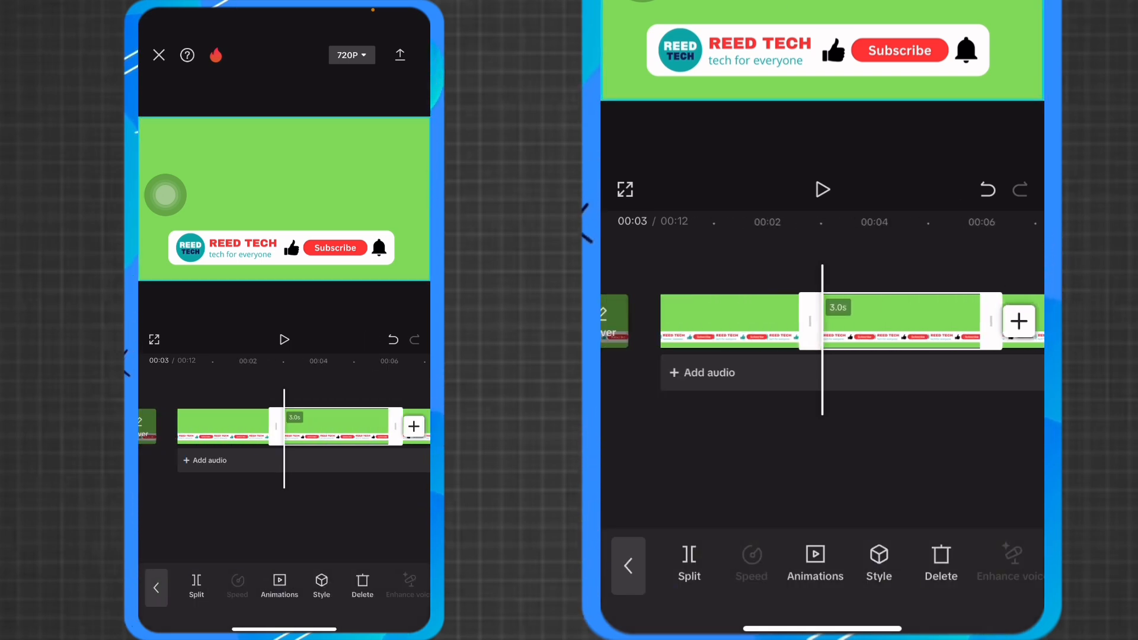
Move the clip with the grey Subscribed button and plain bell to third place and play back the sequence.
left_click_drag(361, 427, 239, 426)
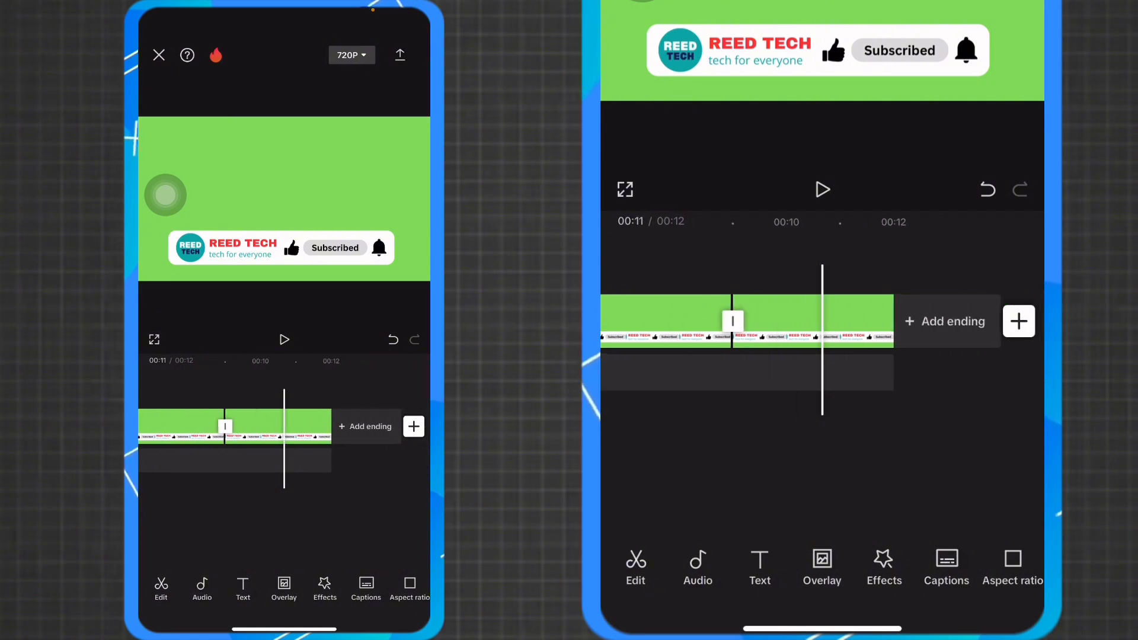
left_click(294, 426)
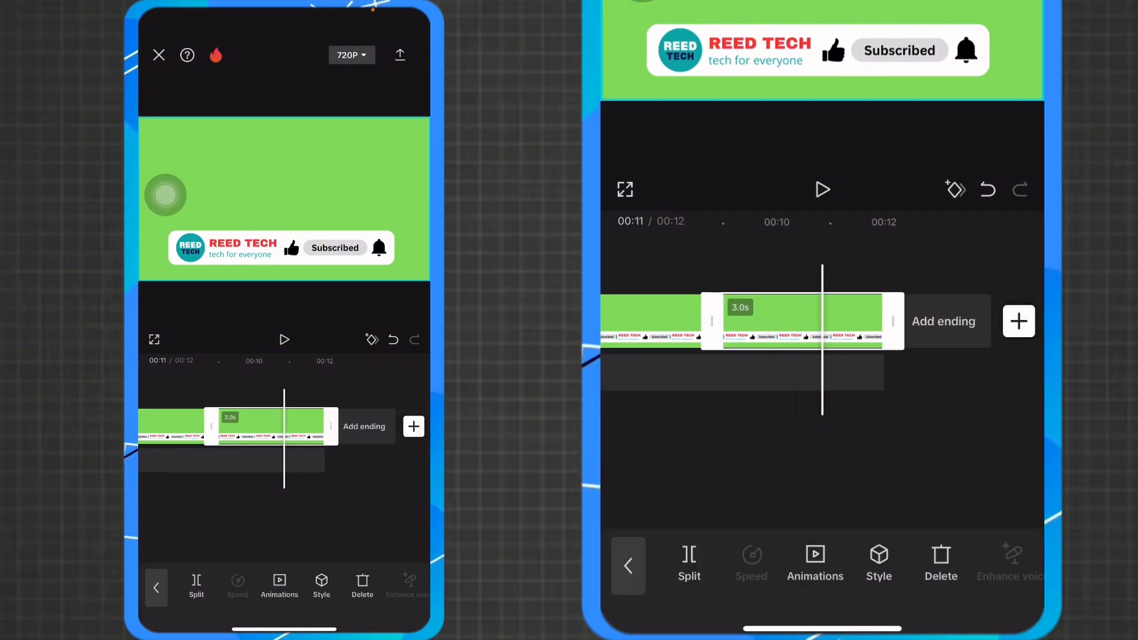
left_click_drag(284, 426, 379, 427)
left_click(285, 339)
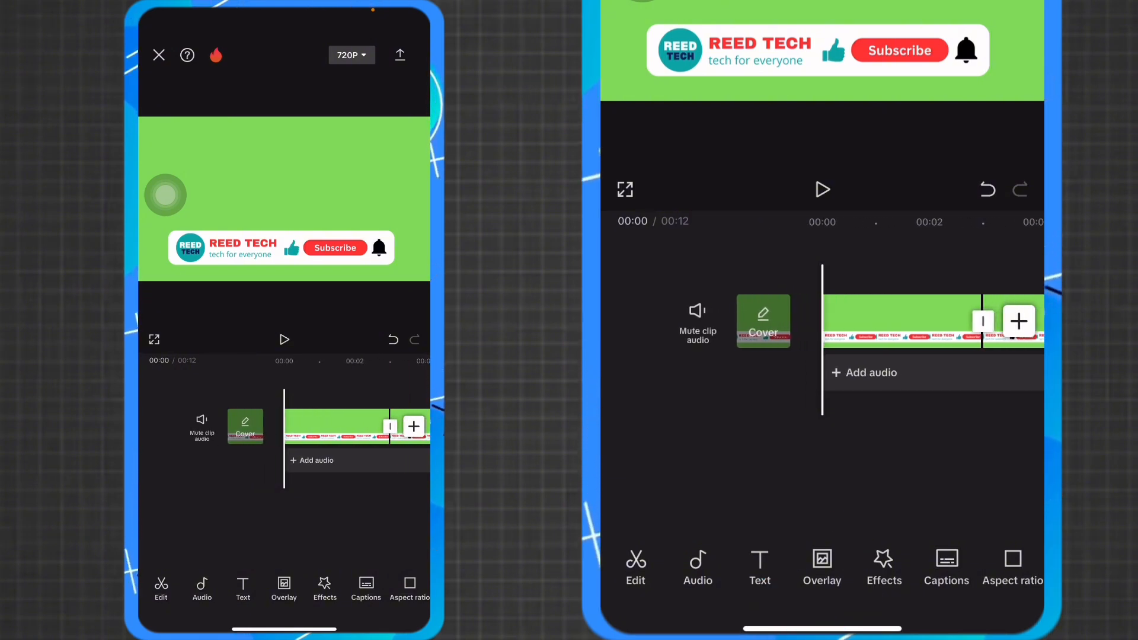
Add the light-green hand cursor photo as an overlay at the start of the timeline.
left_click(284, 583)
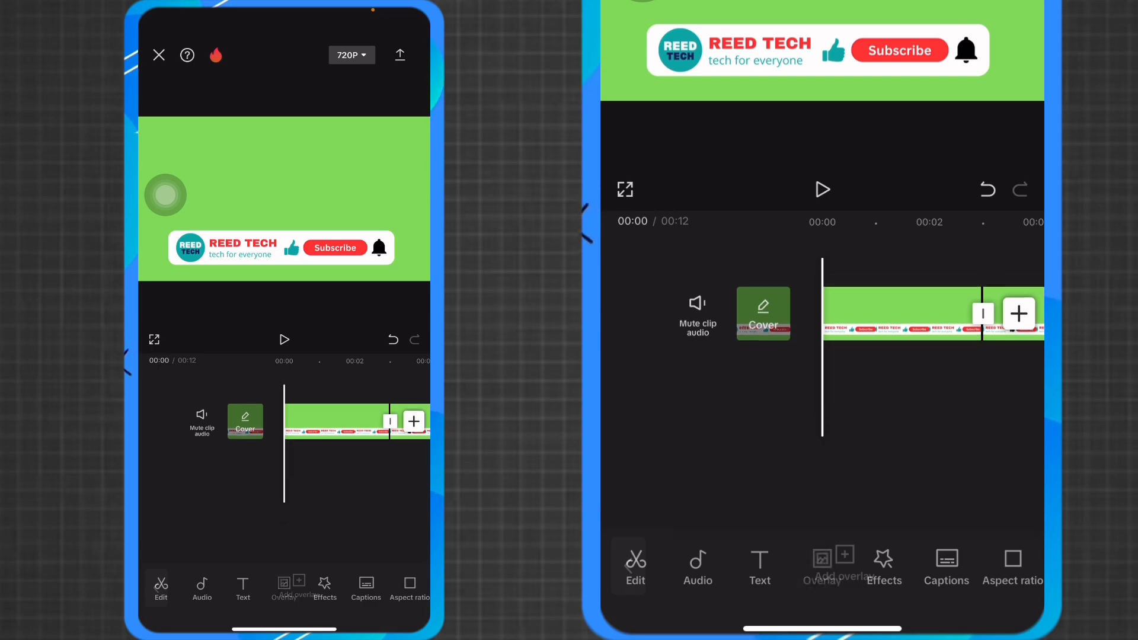
left_click(298, 584)
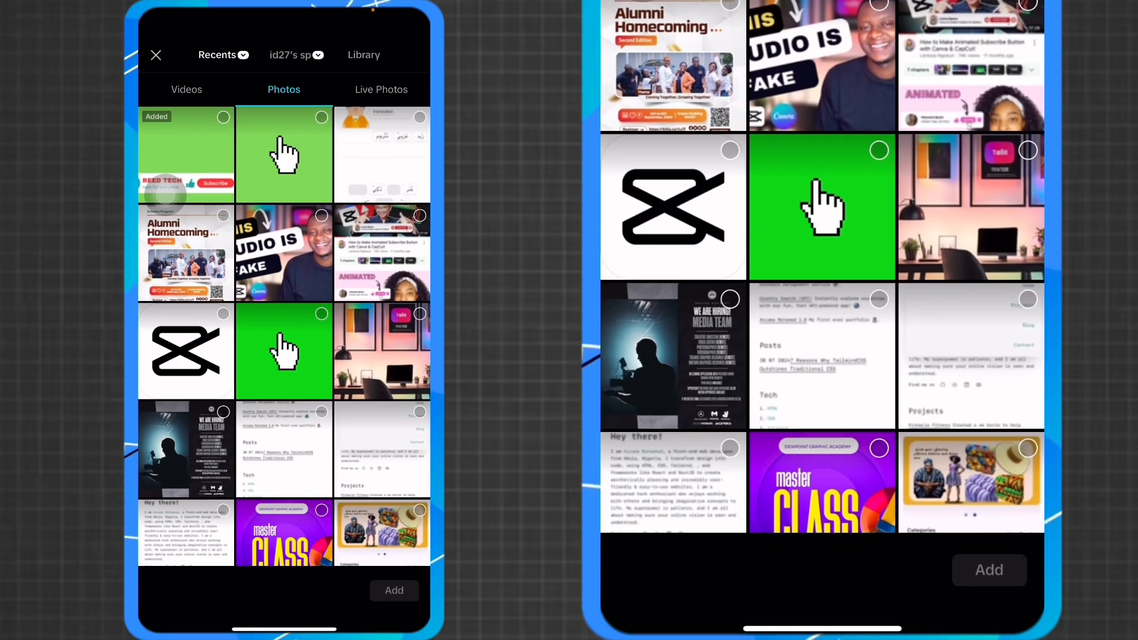
left_click(284, 154)
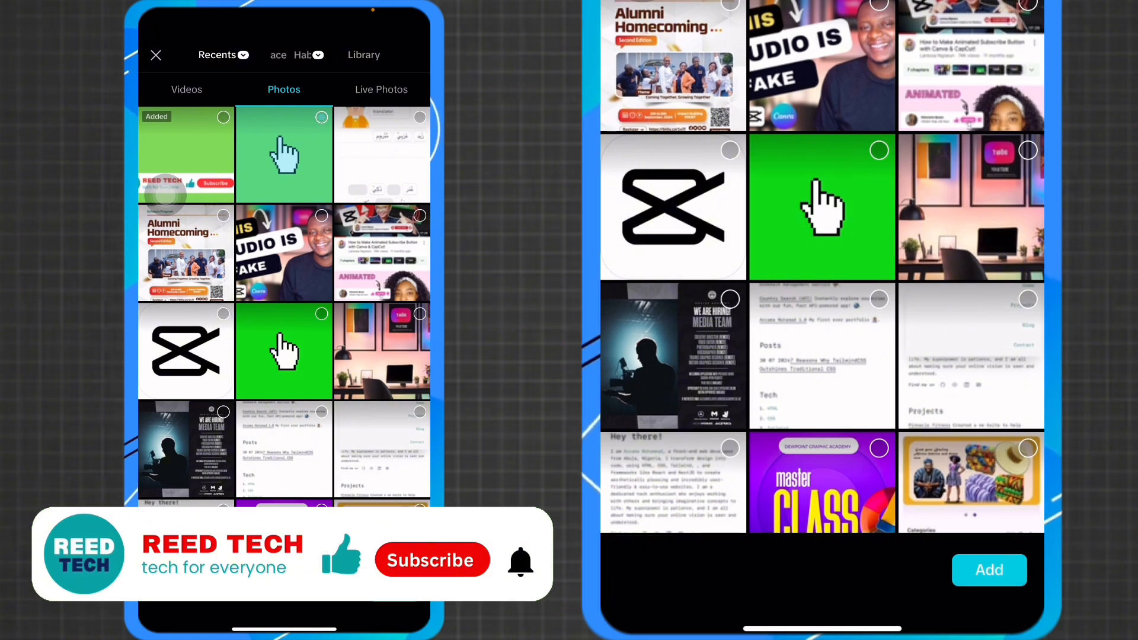
left_click(989, 570)
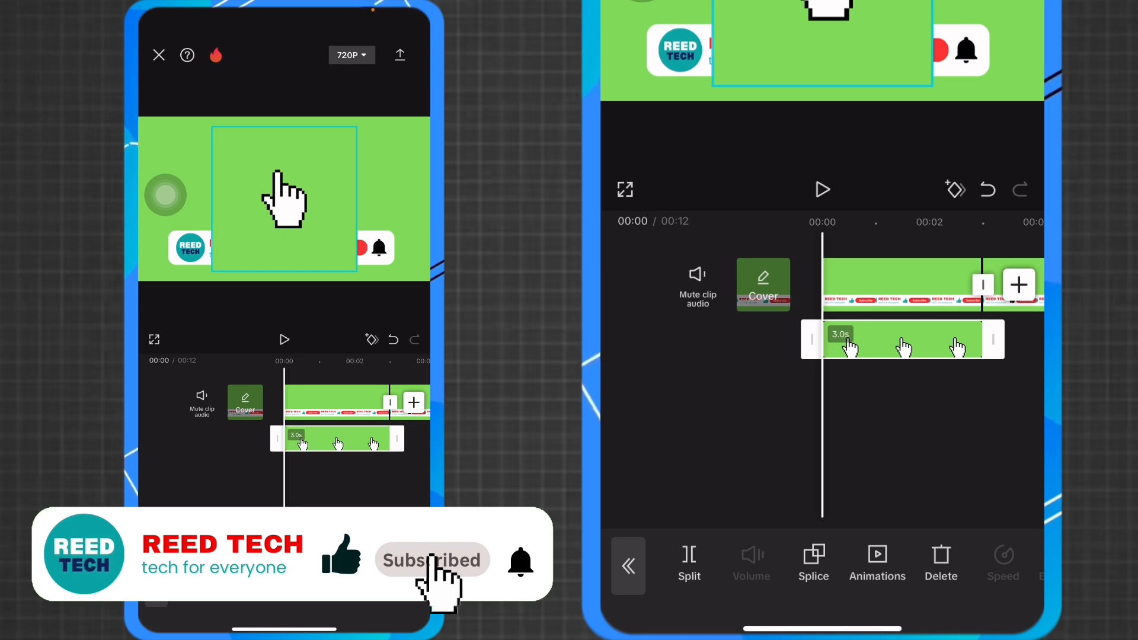
Start a chroma key background removal on the hand overlay and pick its green background as the key colour.
scroll(824, 567, "right", 5)
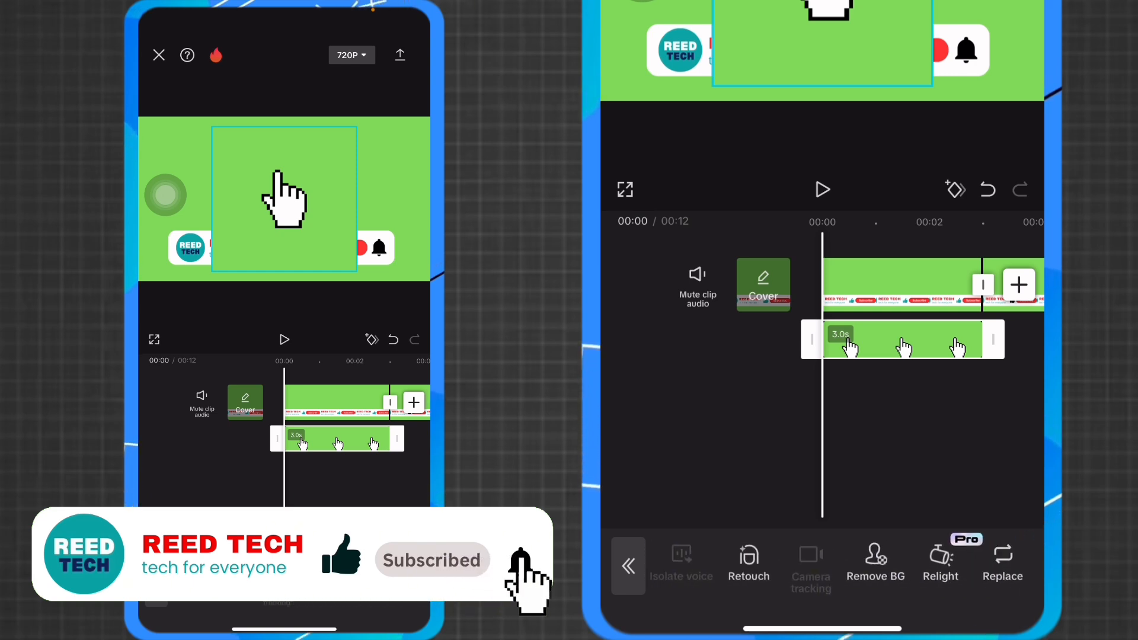
scroll(824, 566, "right", 1)
scroll(824, 566, "left", 1)
scroll(824, 566, "right", 1)
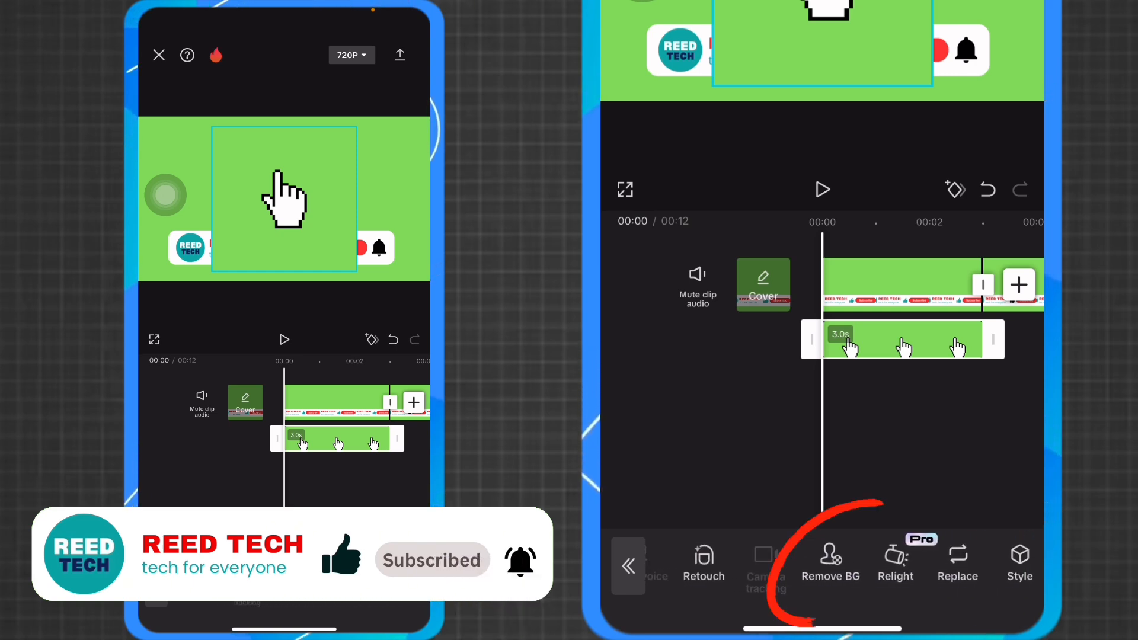
left_click(830, 560)
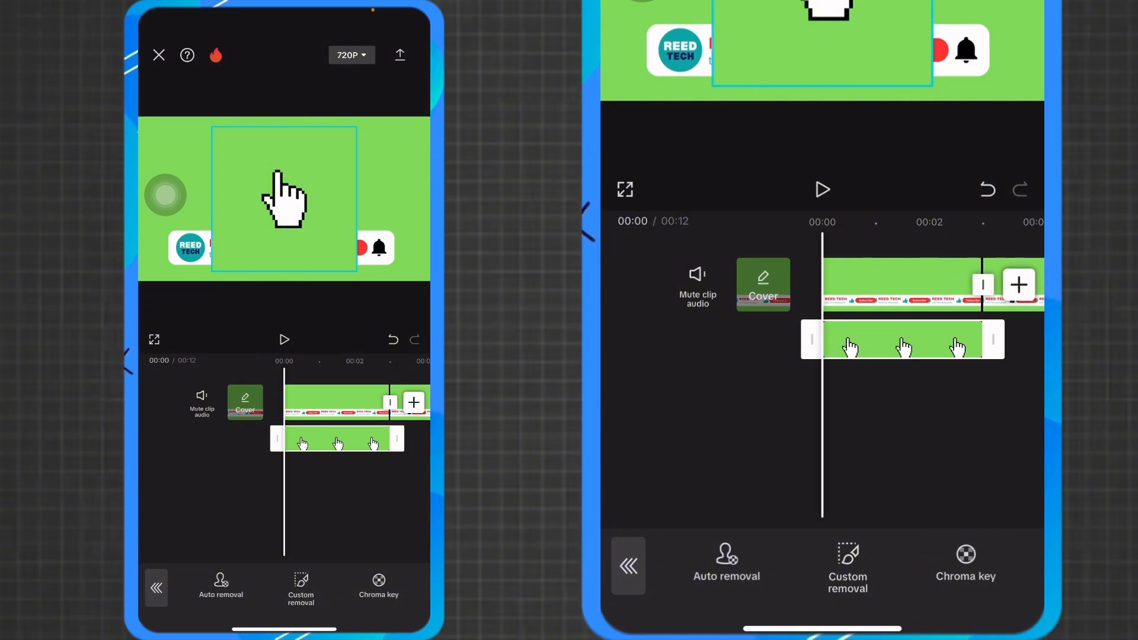
left_click(966, 560)
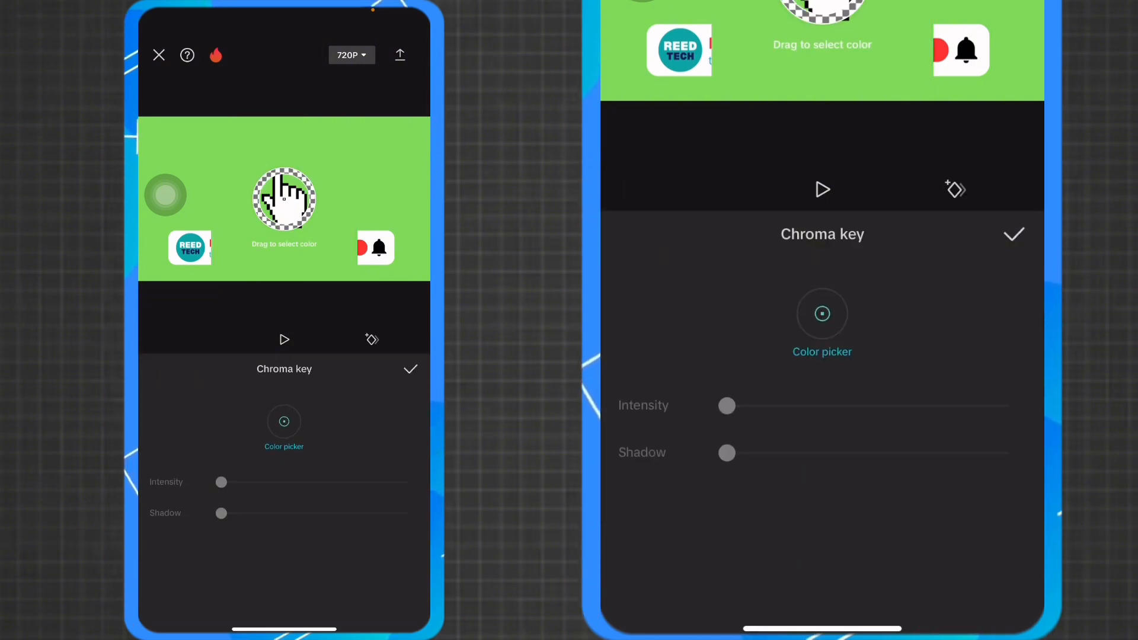
left_click_drag(285, 199, 235, 179)
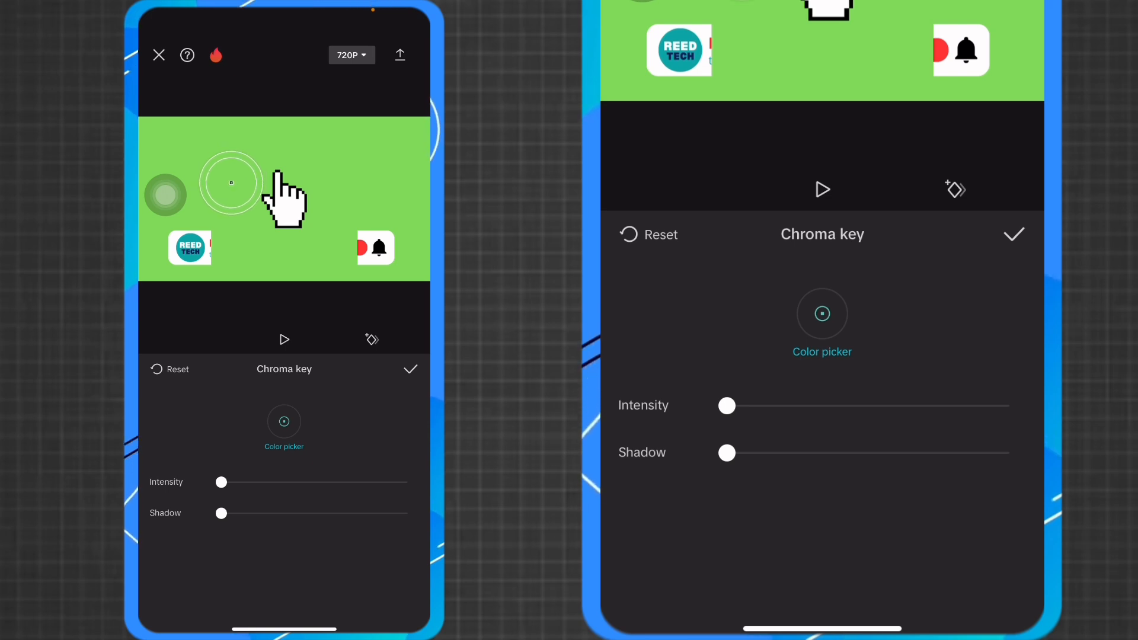
Set the chroma key intensity to about half and the shadow to 100, and apply the key.
left_click_drag(221, 482, 322, 482)
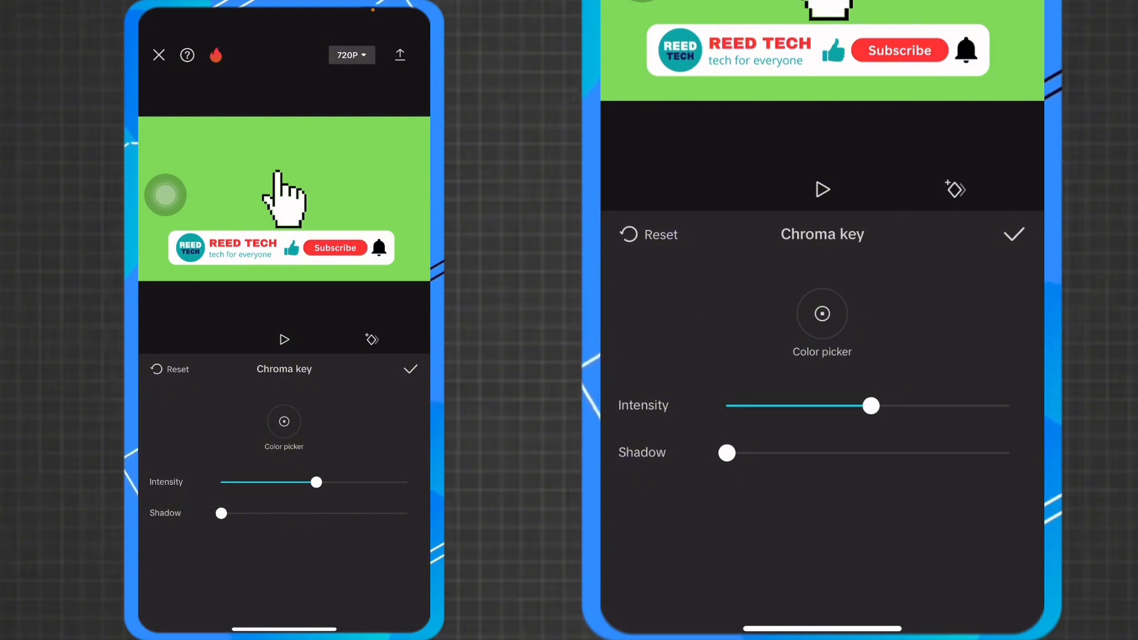
left_click_drag(221, 513, 407, 514)
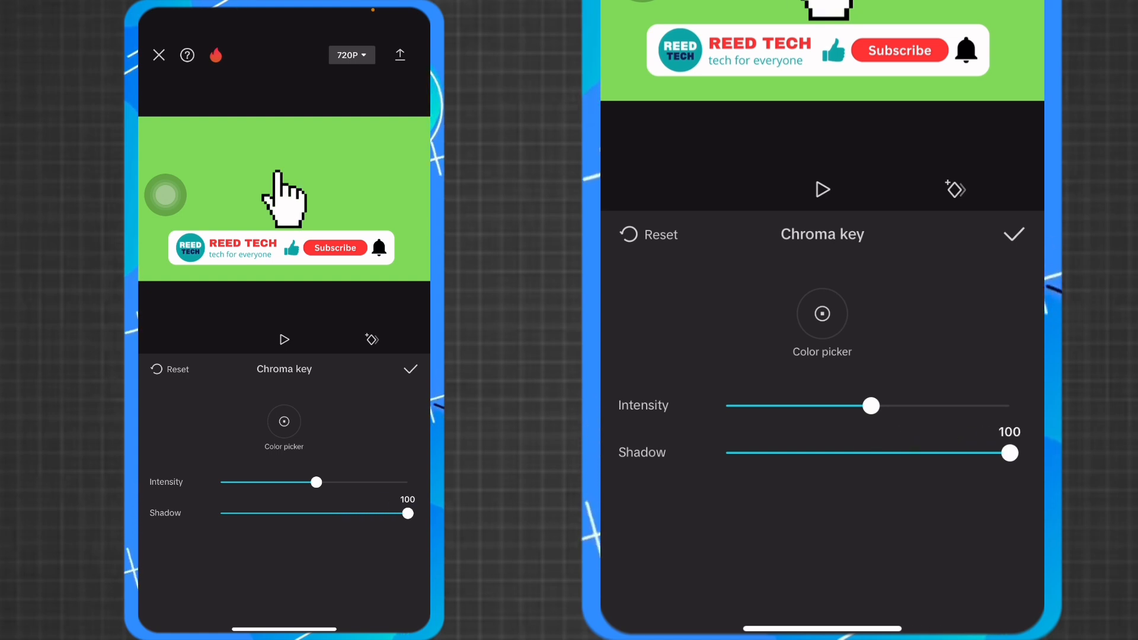
left_click(410, 369)
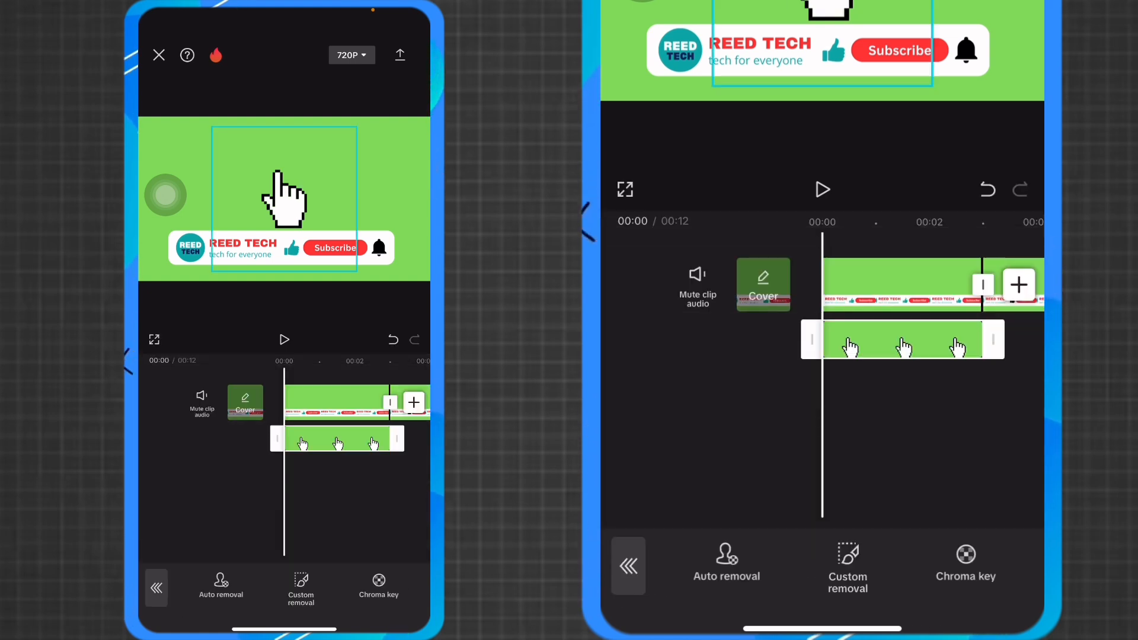
Extend the hand overlay to the end of the 12-second timeline and shrink it to about half its size.
left_click_drag(308, 439, 223, 439)
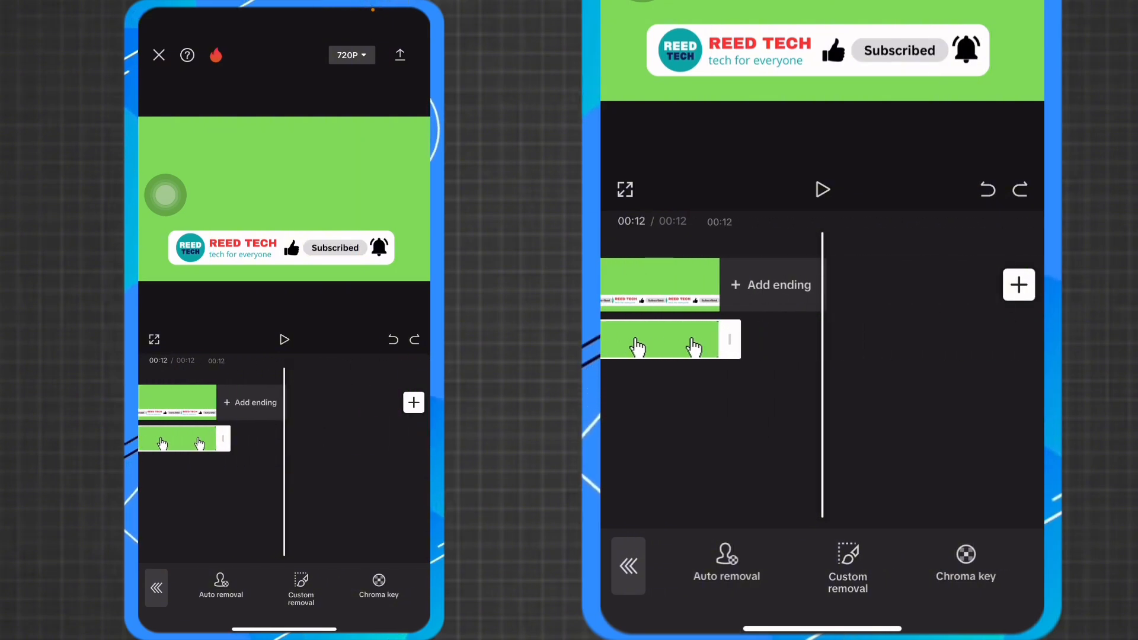
scroll(285, 439, "left", 10)
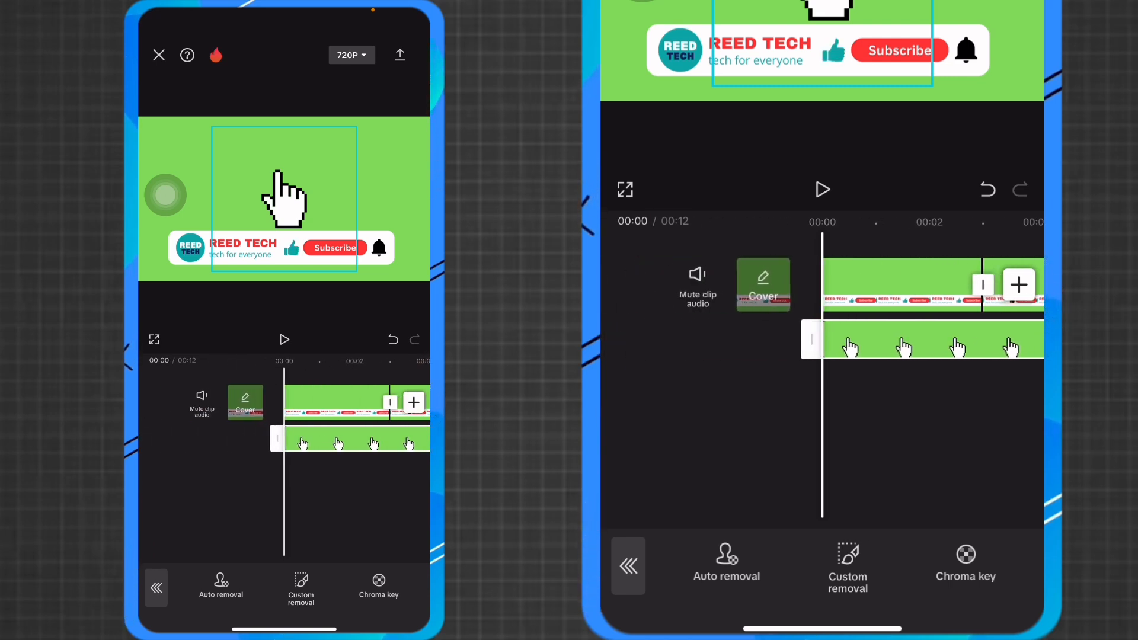
left_click_drag(357, 272, 321, 235)
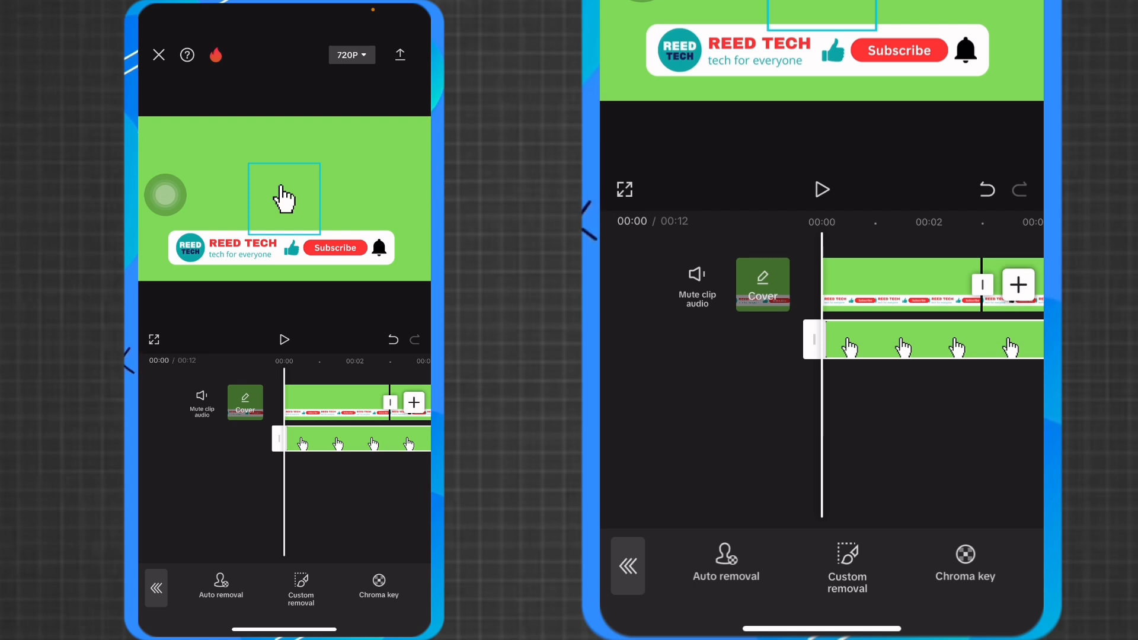
left_click(156, 588)
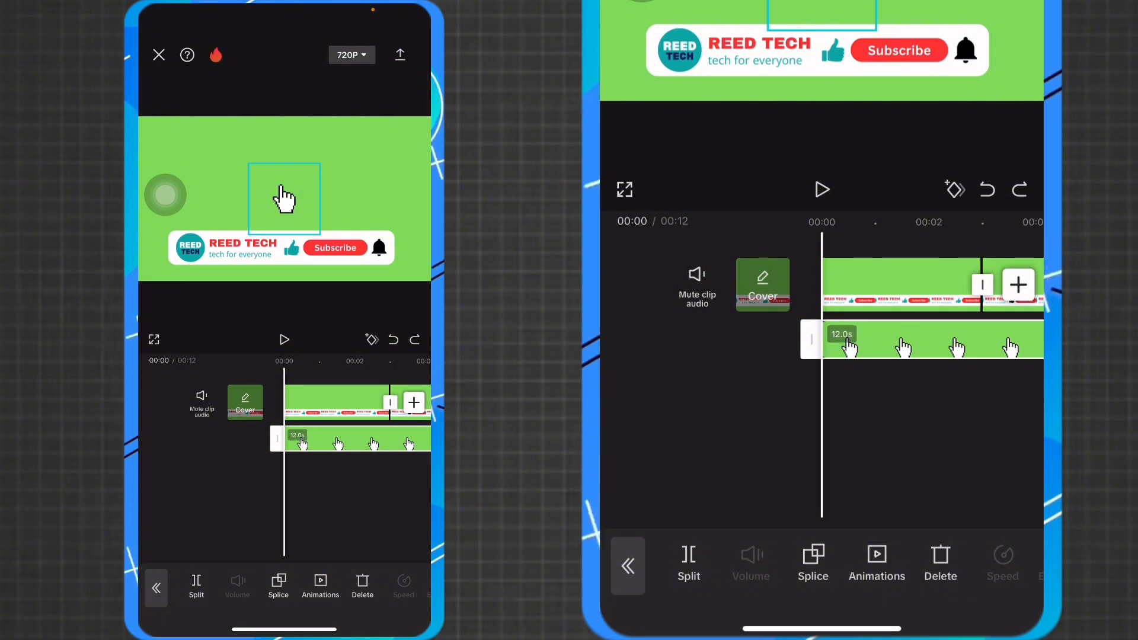
Trim the start of the hand overlay to a duration of 11.0 s and keyframe the hand out of frame below the banner there.
left_click_drag(278, 439, 315, 439)
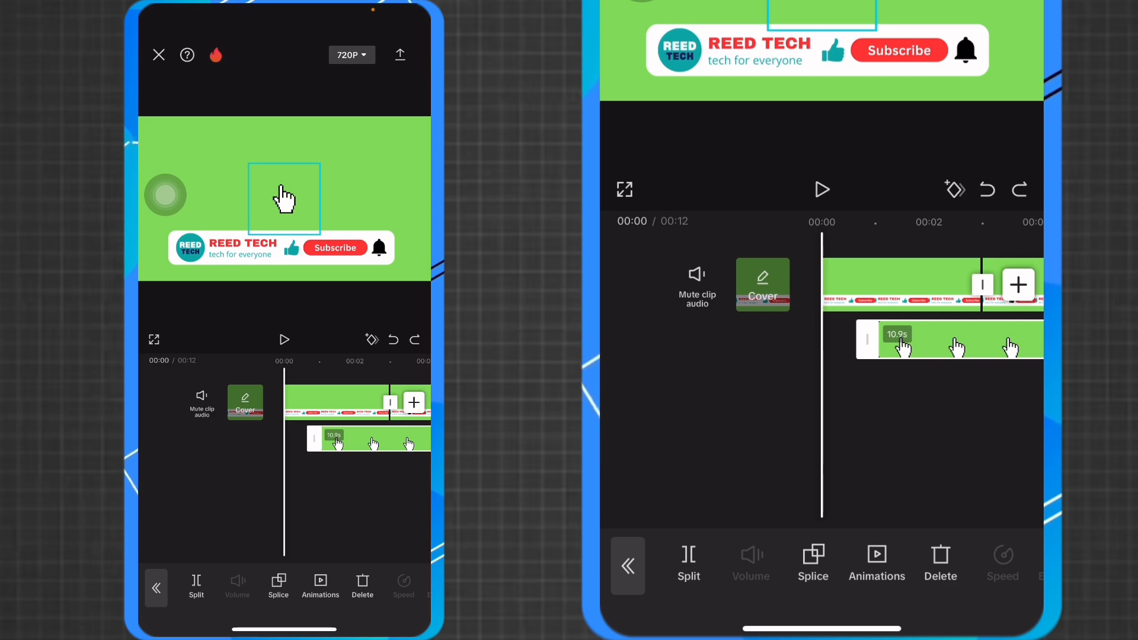
left_click_drag(314, 439, 314, 439)
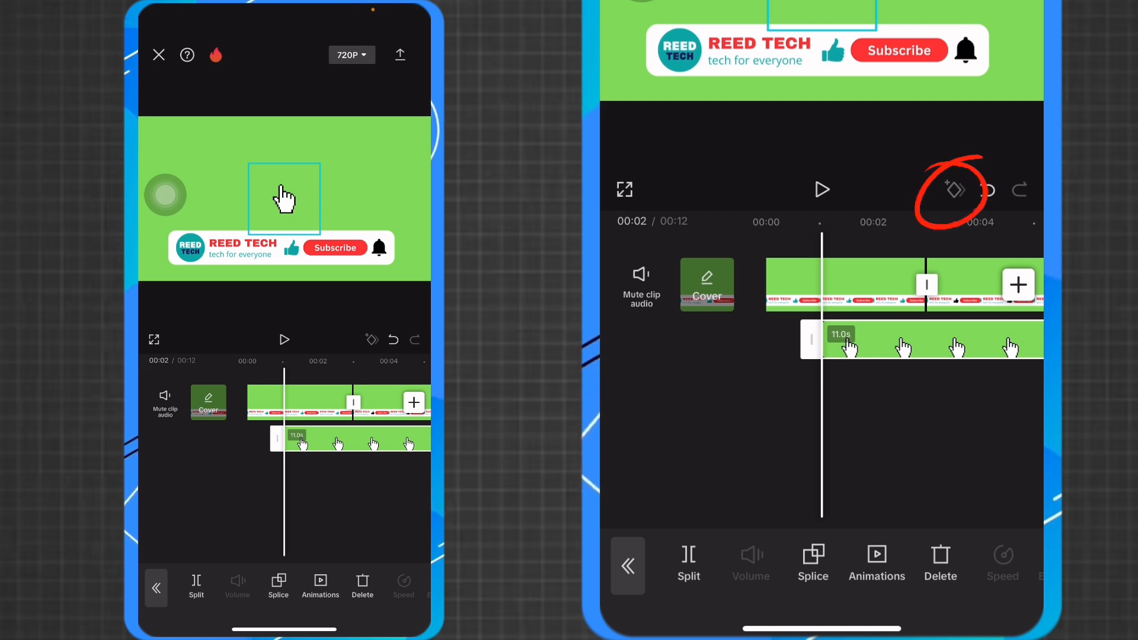
left_click(372, 340)
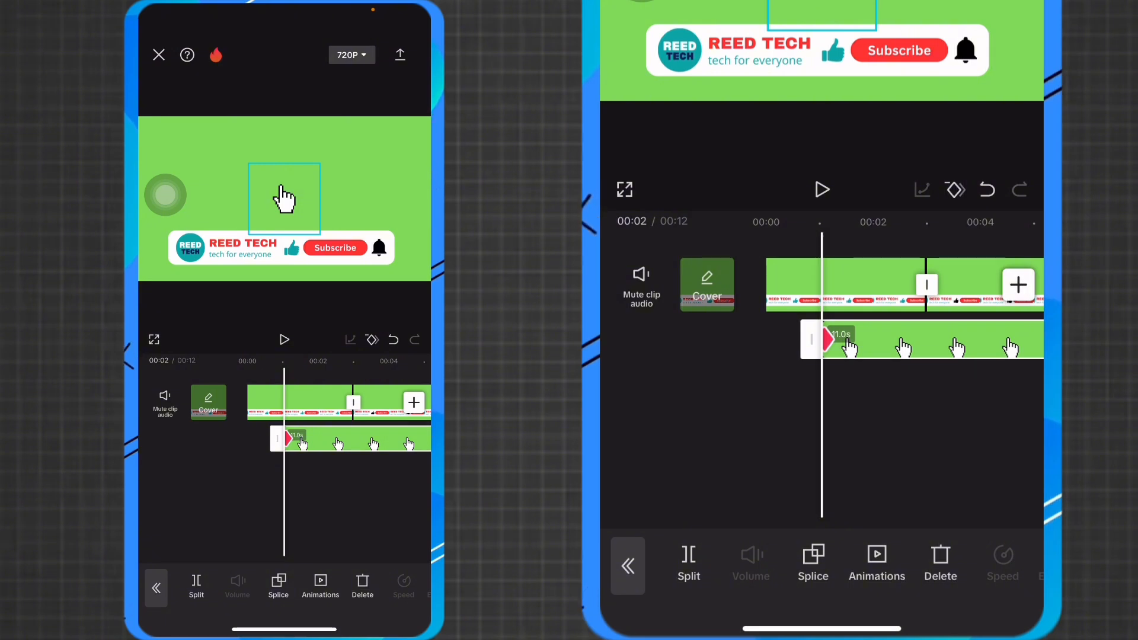
left_click_drag(284, 199, 232, 298)
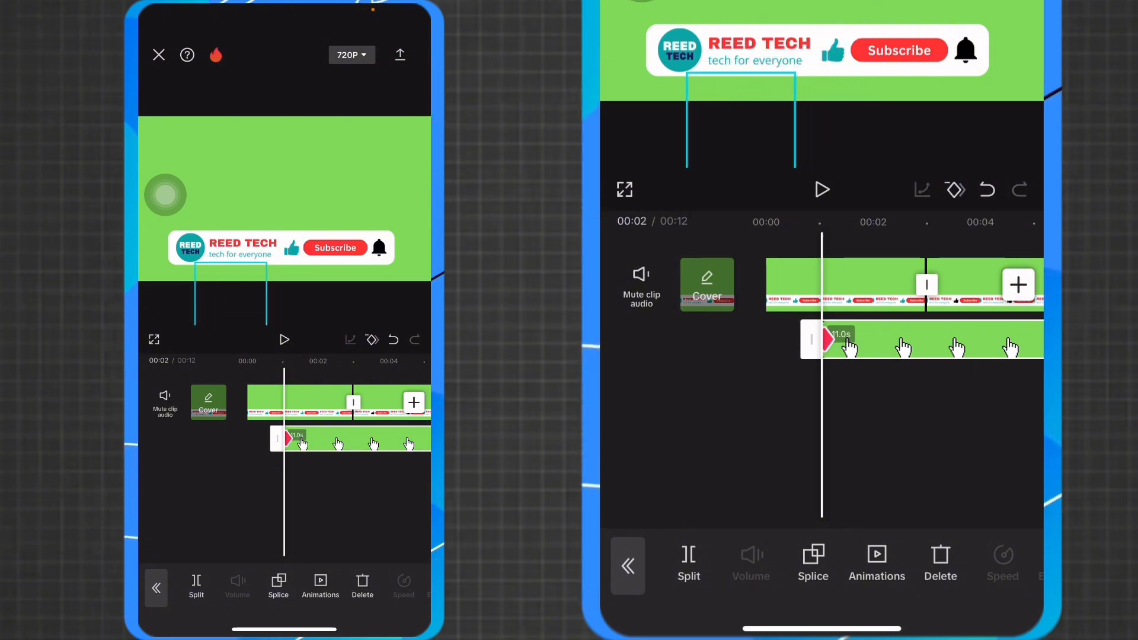
Place the hand on the thumbs-up just before the end of the first clip and preview the movement.
left_click_drag(284, 504, 223, 503)
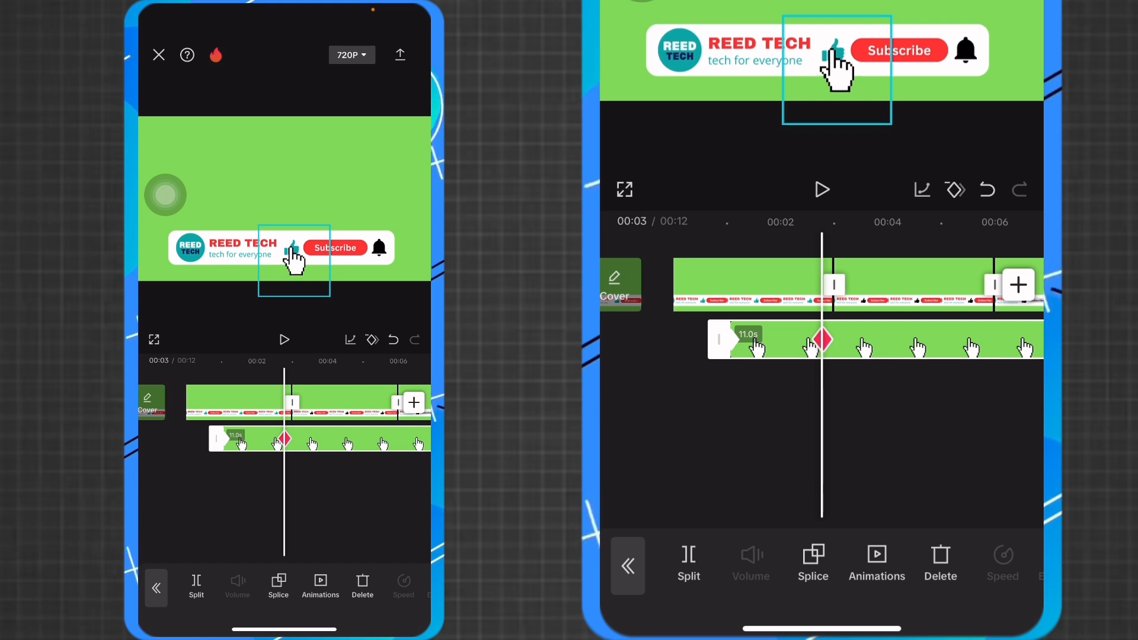
left_click(284, 504)
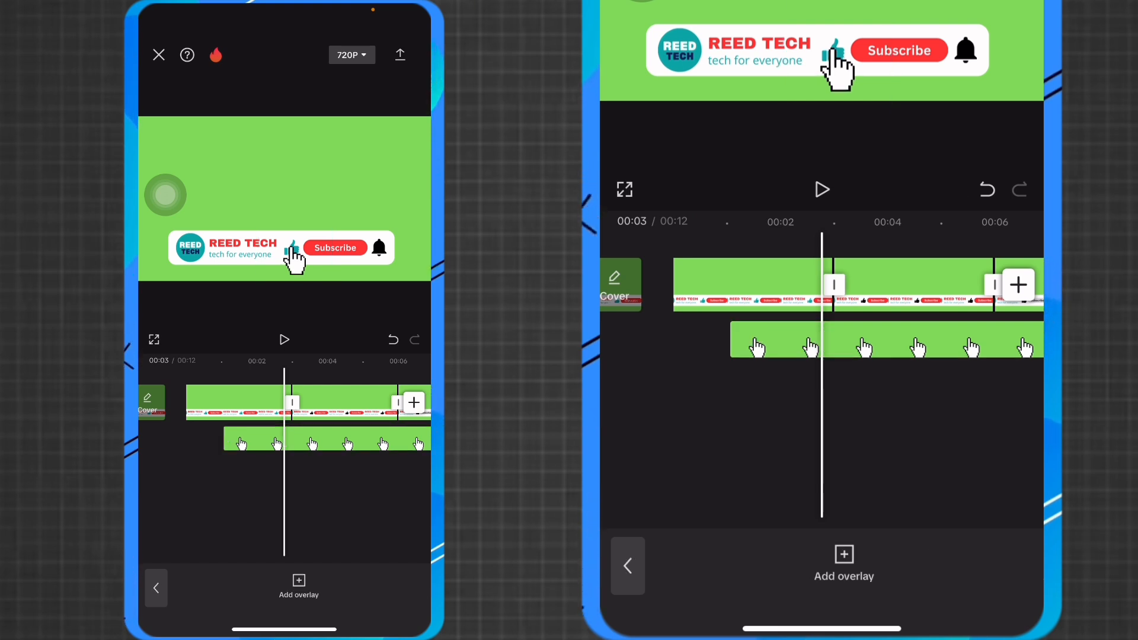
left_click_drag(237, 504, 307, 504)
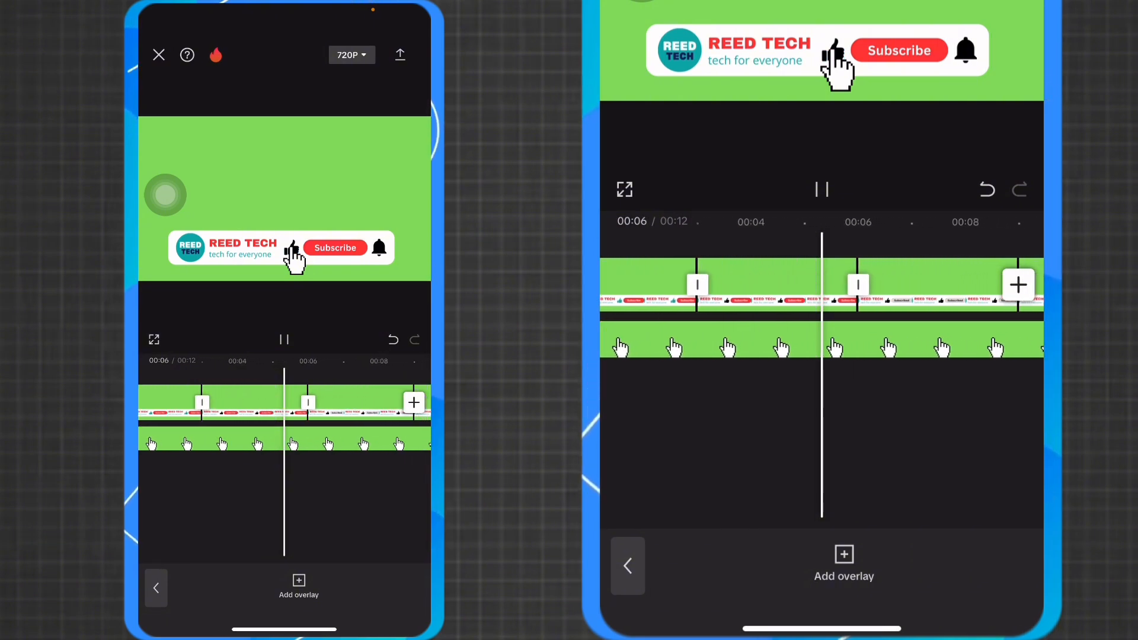
Try to keyframe the hand onto the Subscribe button just before the end of the second clip.
mouse_move(261, 504)
left_mouse_down()
mouse_move(305, 504)
mouse_move(245, 504)
left_mouse_up()
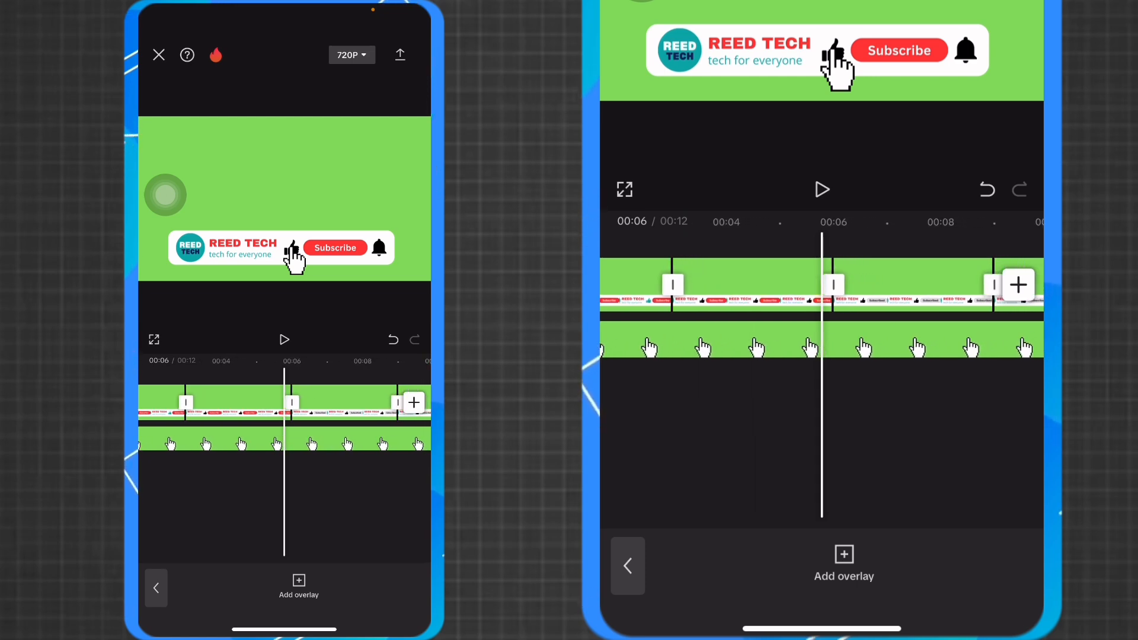
left_click(326, 439)
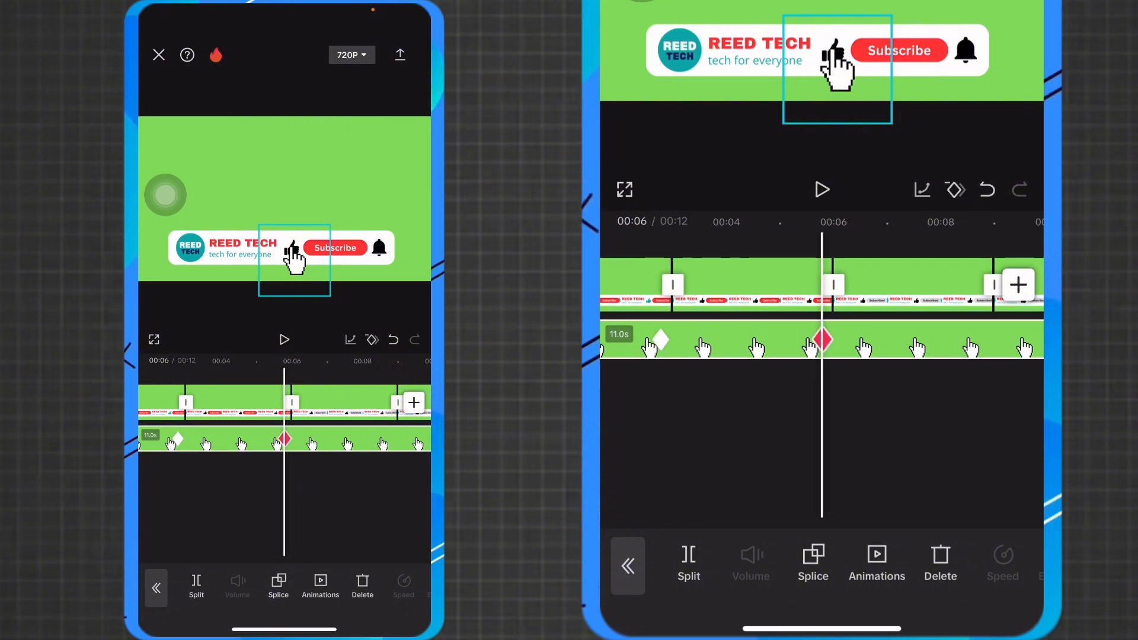
left_click_drag(295, 260, 338, 259)
Play back the hand's movement from the thumbs-up to the Subscribe button and inspect its position between the keyframes.
scroll(284, 439, "left", 3)
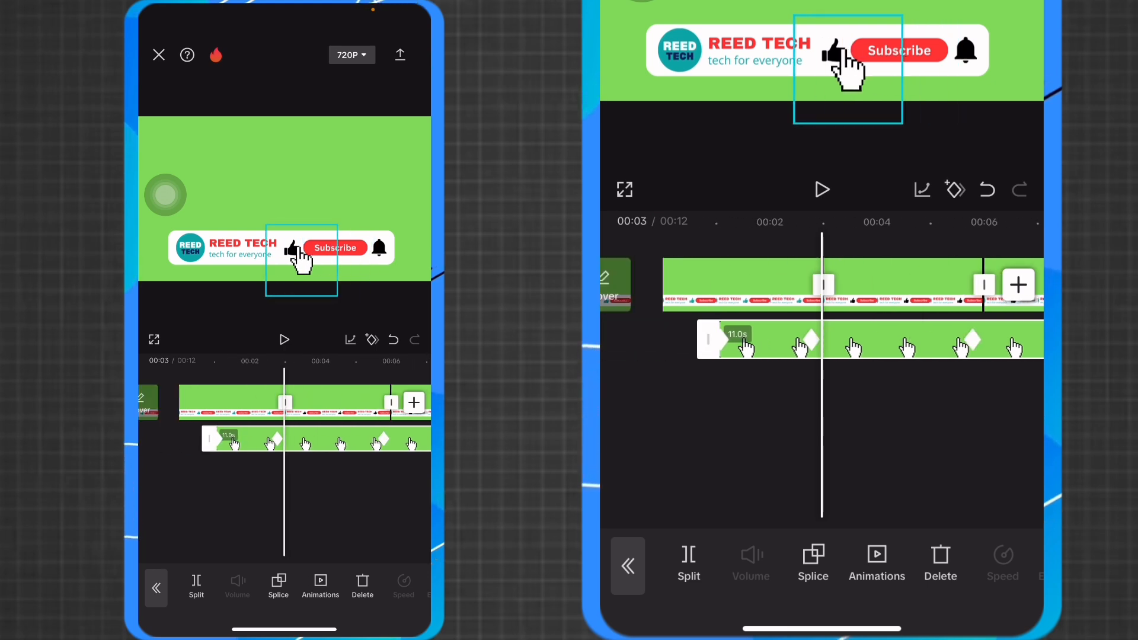
left_click(284, 340)
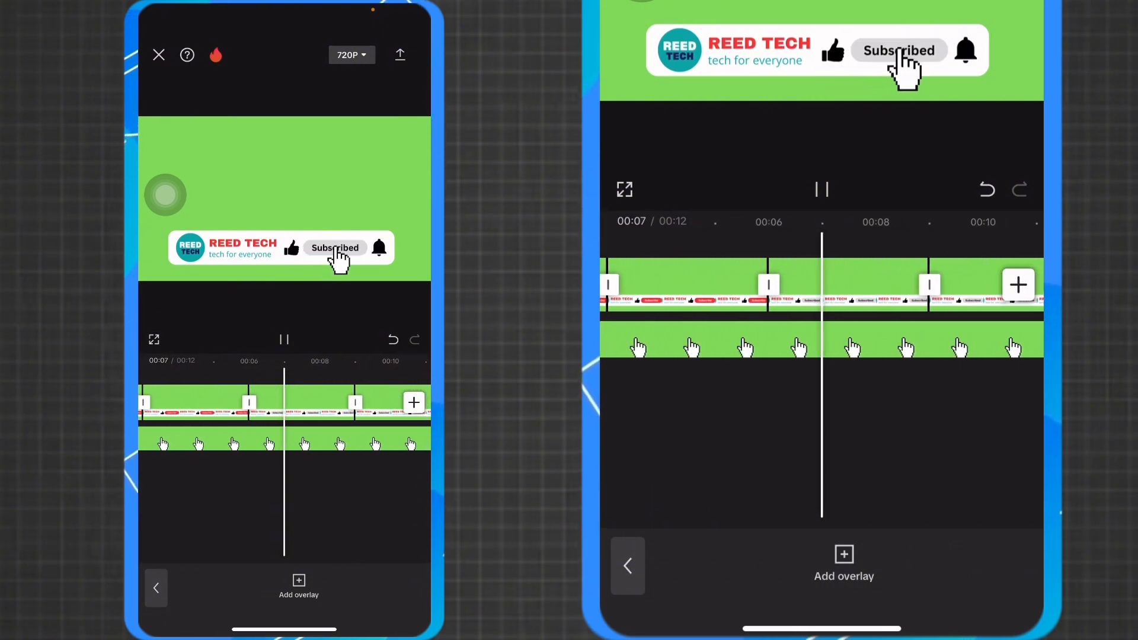
left_click_drag(255, 415, 431, 415)
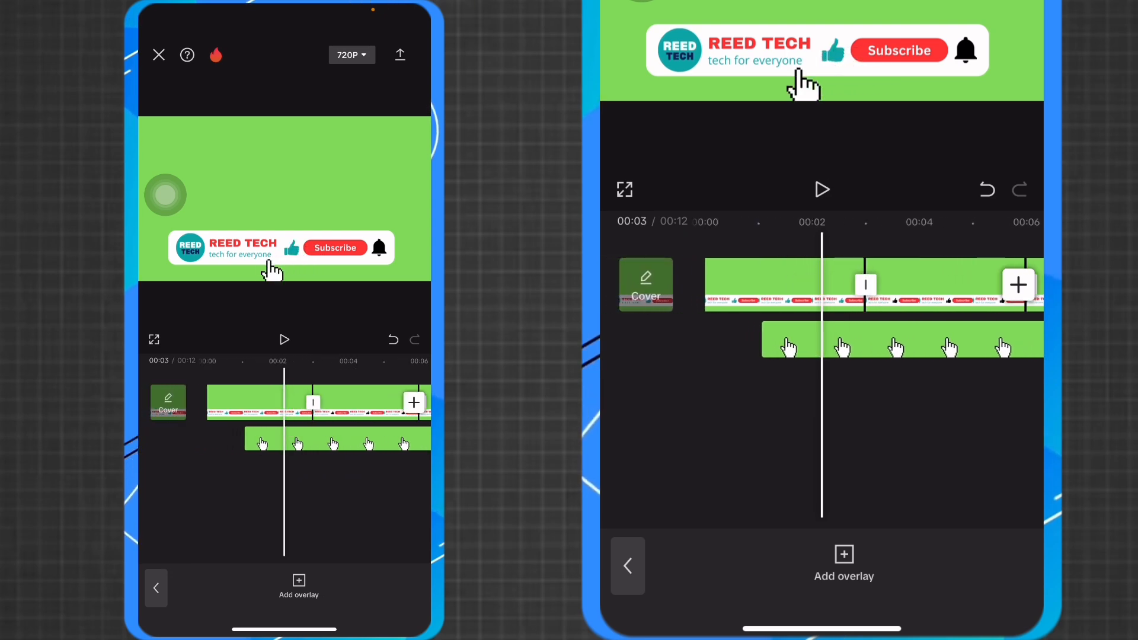
left_click(285, 340)
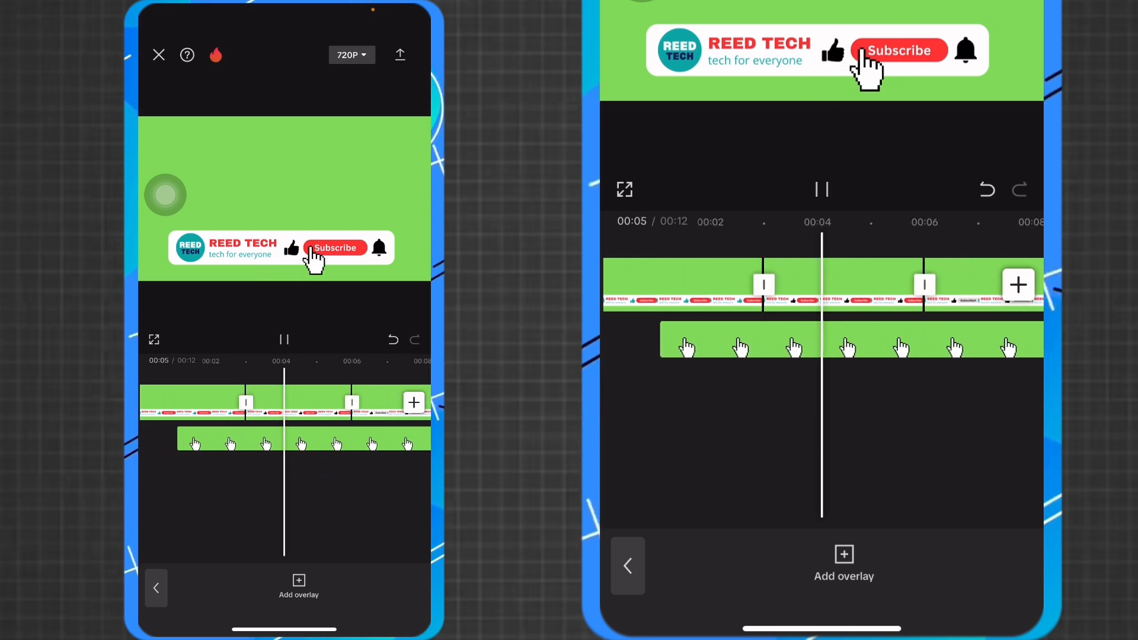
left_click(284, 340)
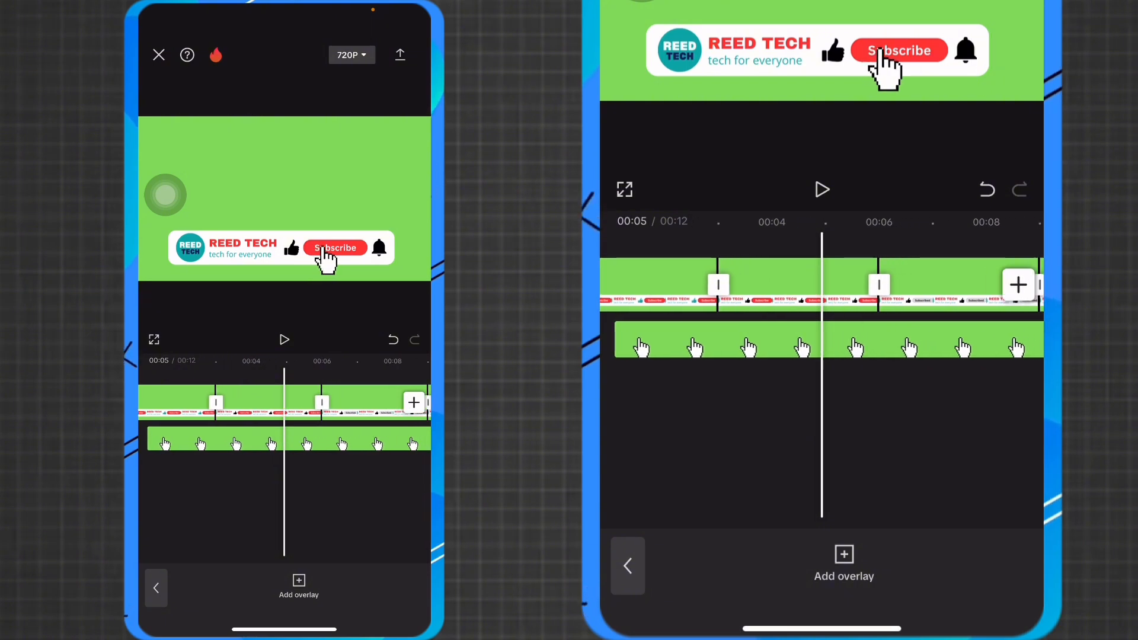
left_click_drag(299, 415, 285, 415)
left_click(285, 439)
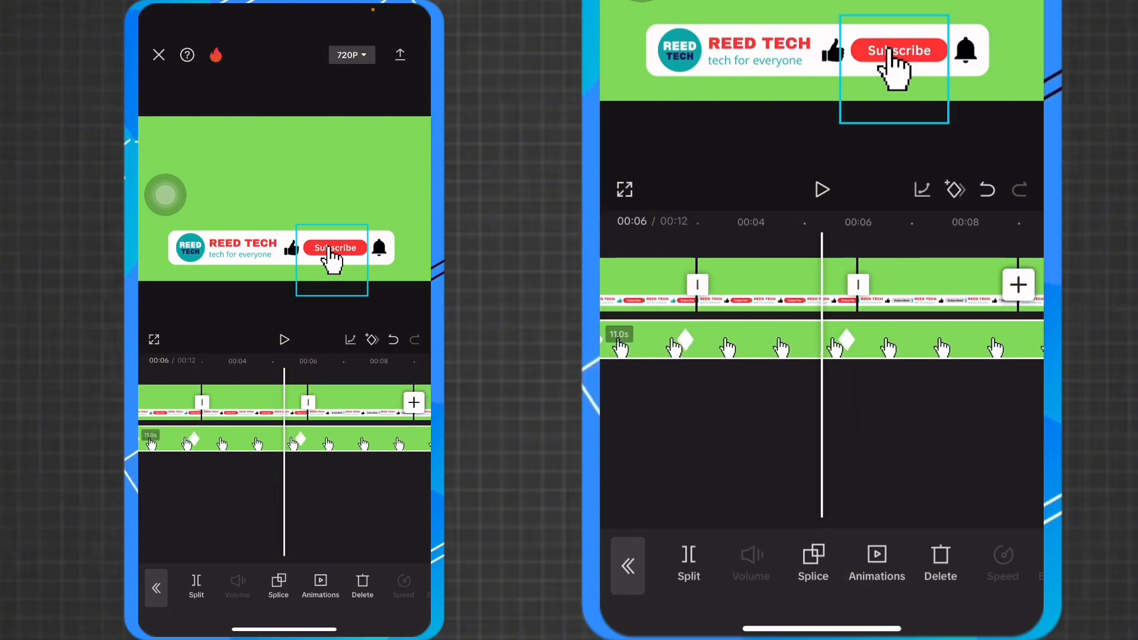
Undo the hand's move to the Subscribe button and its keyframe at the end of the second clip.
left_click(393, 340)
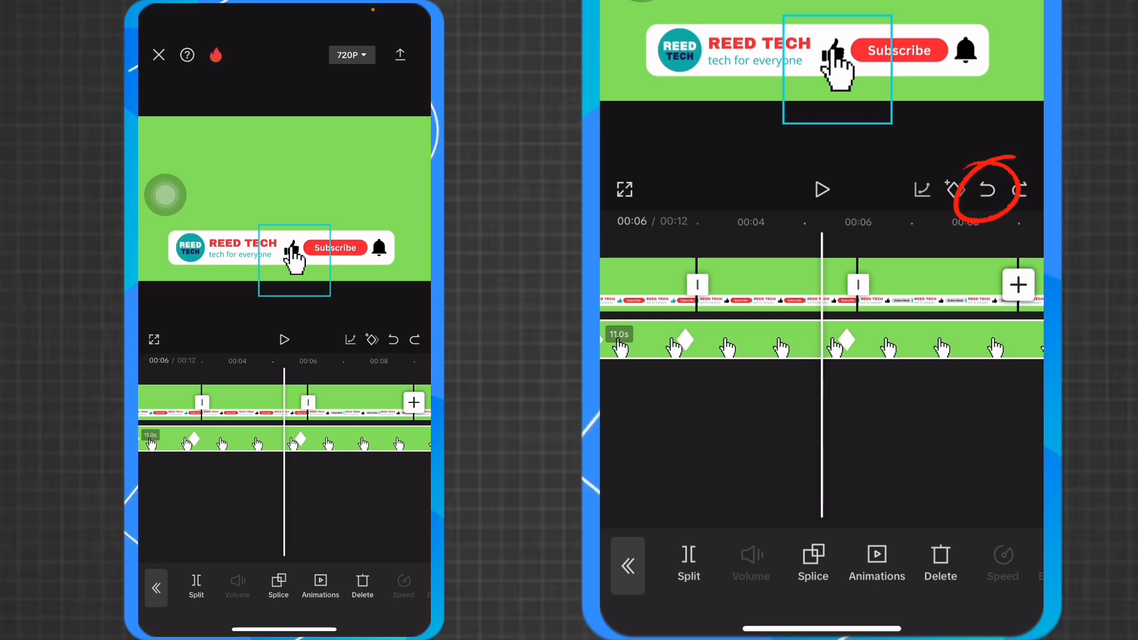
left_click(393, 340)
Keyframe the hand to hold on the thumbs-up at 00:04 and reach the Subscribe button just before the second clip ends.
left_click_drag(237, 498, 297, 498)
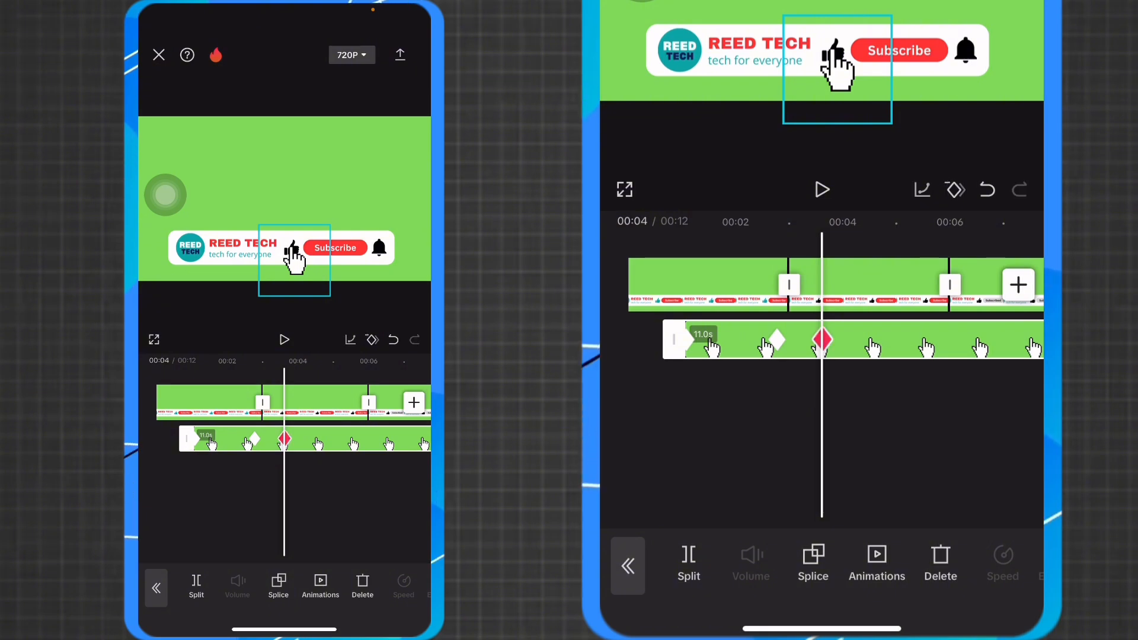
left_click_drag(296, 497, 220, 497)
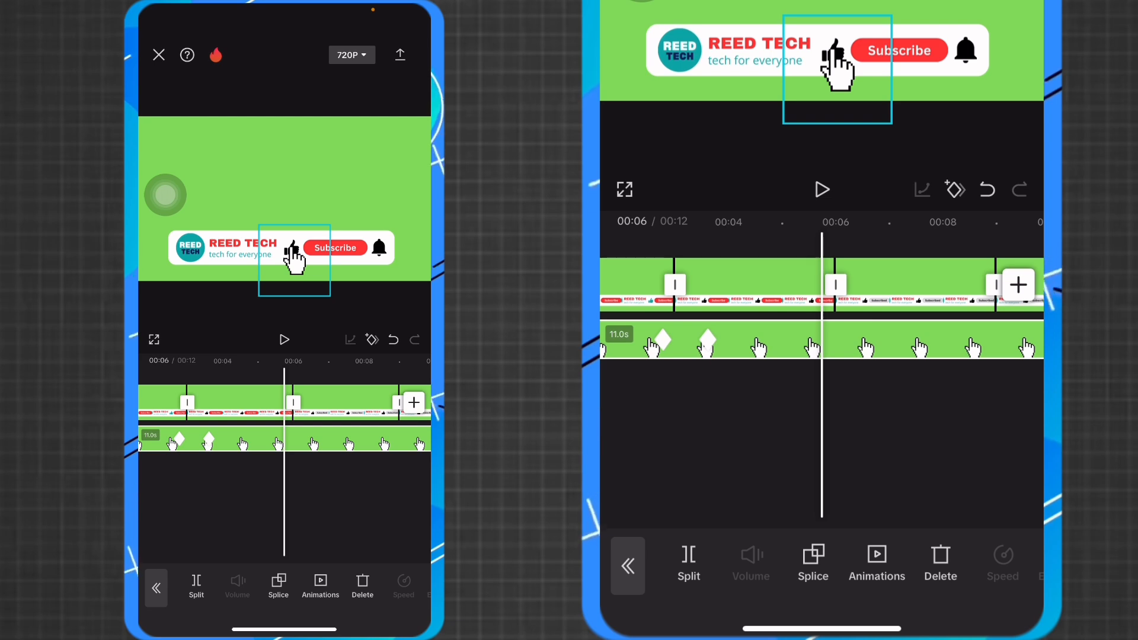
left_click(372, 340)
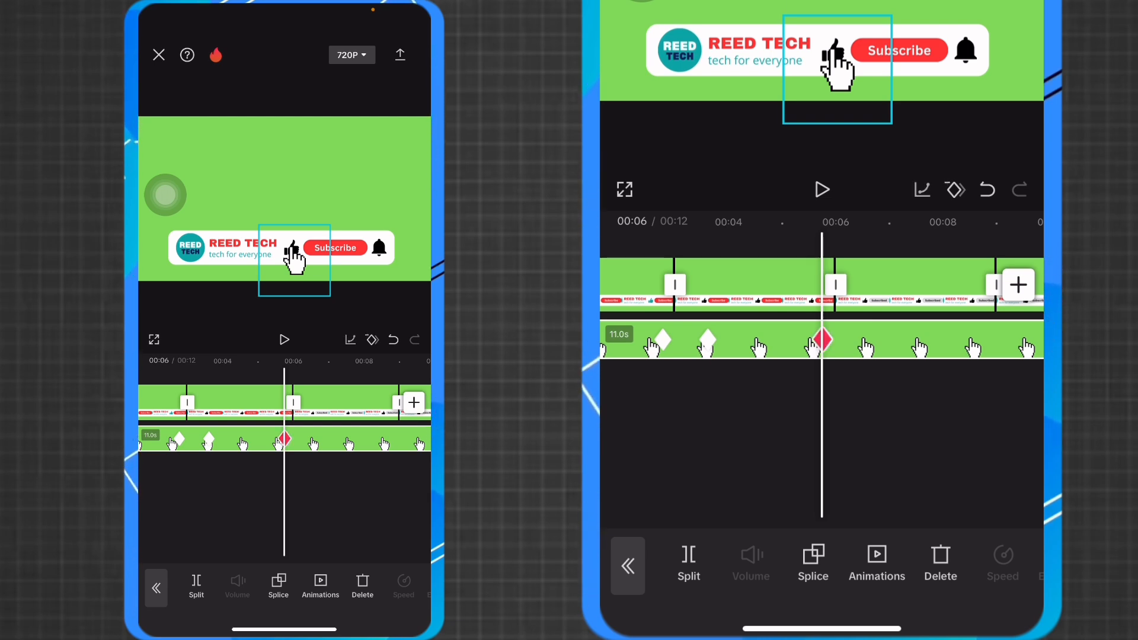
left_click_drag(294, 261, 339, 260)
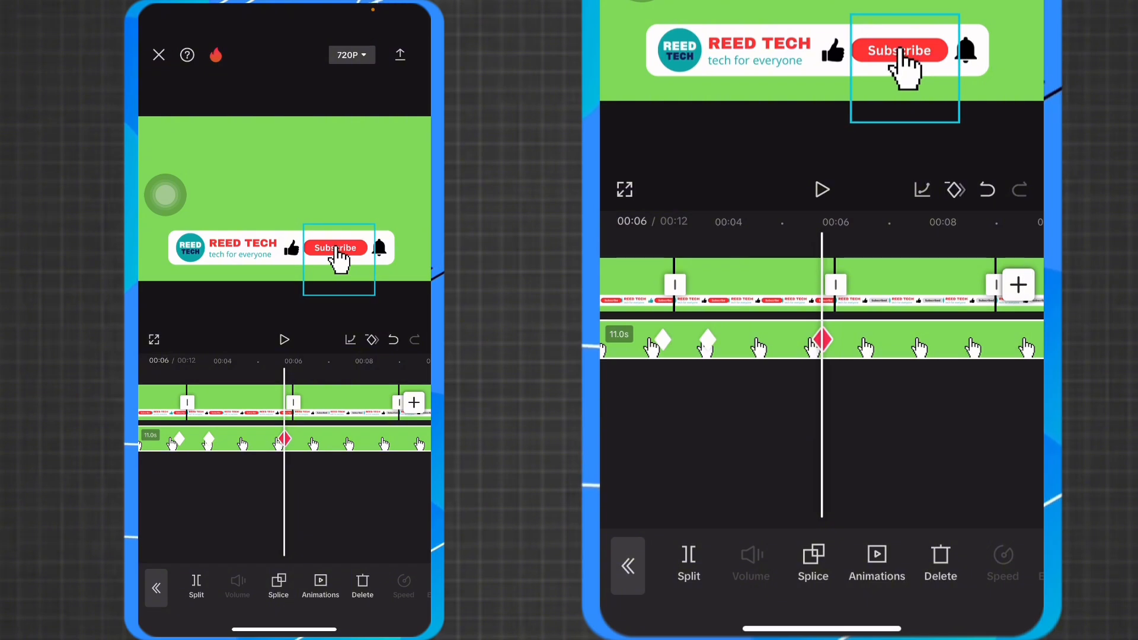